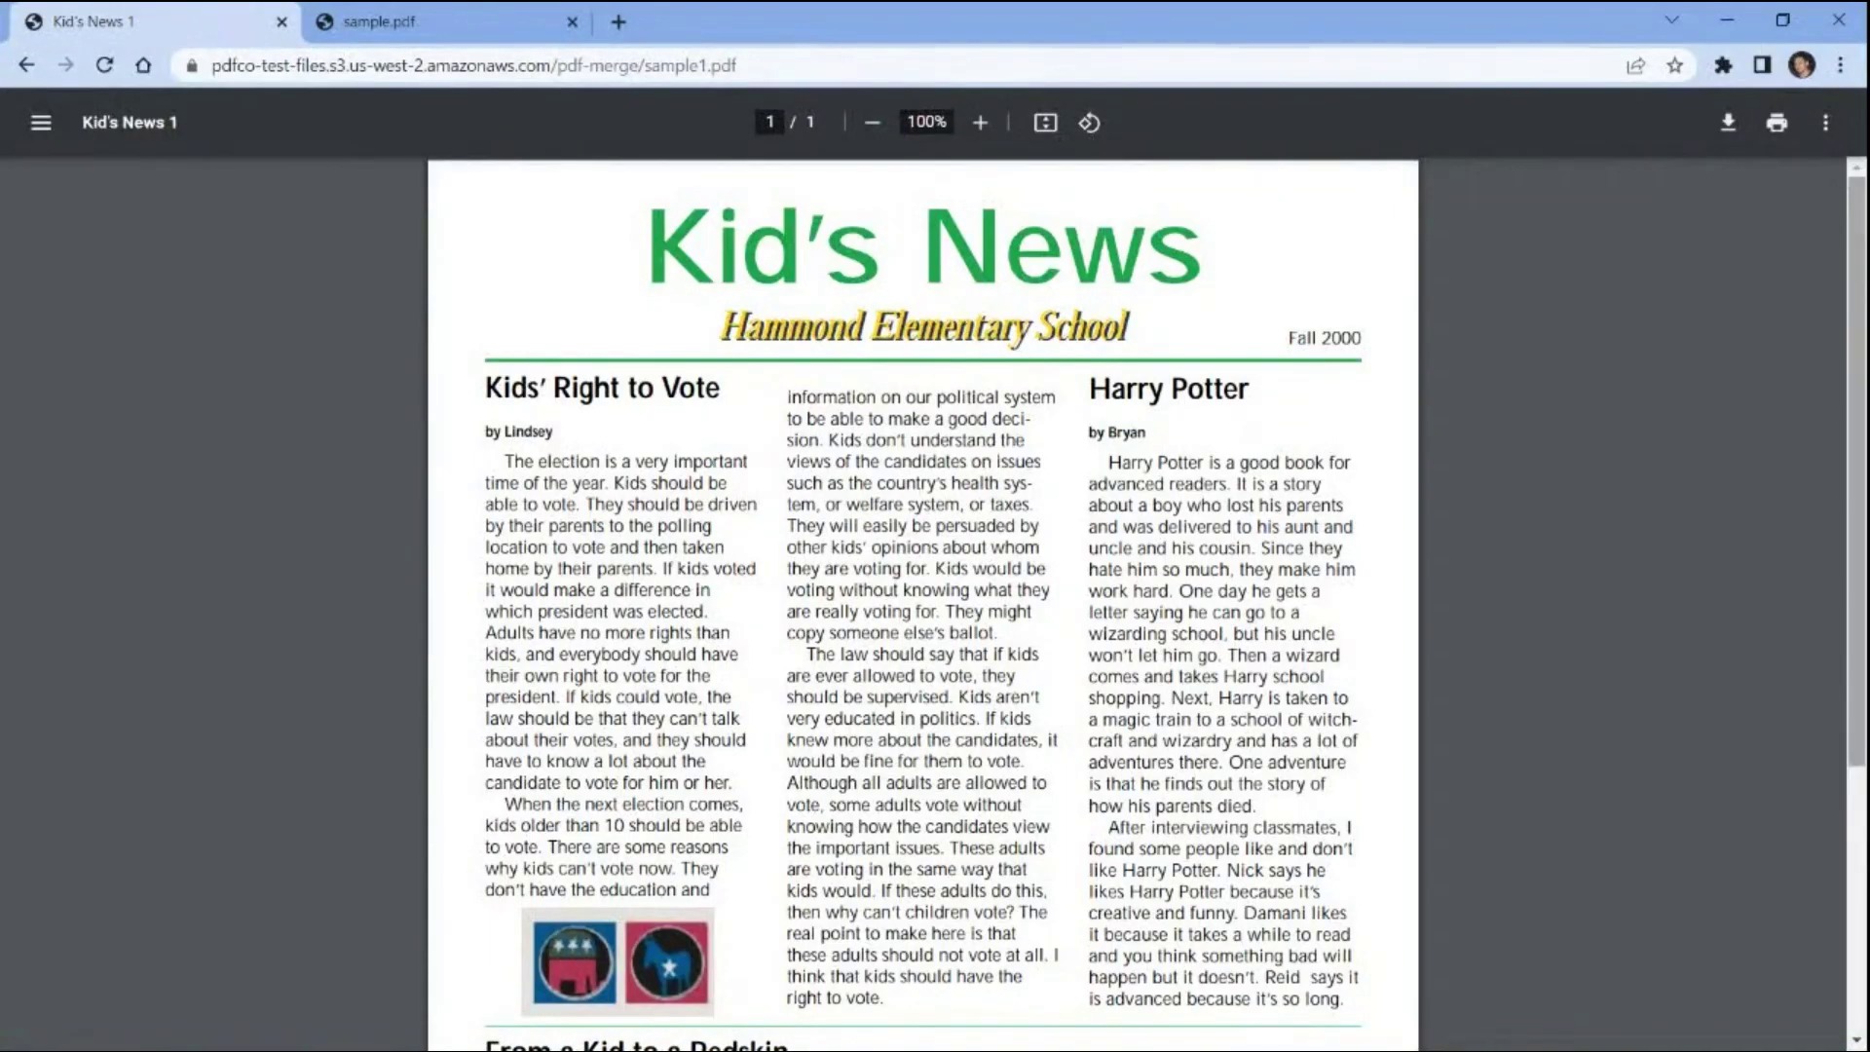
Switch to the sample.pdf tab to view the Martian dichotomy PDF
left_click(490, 30)
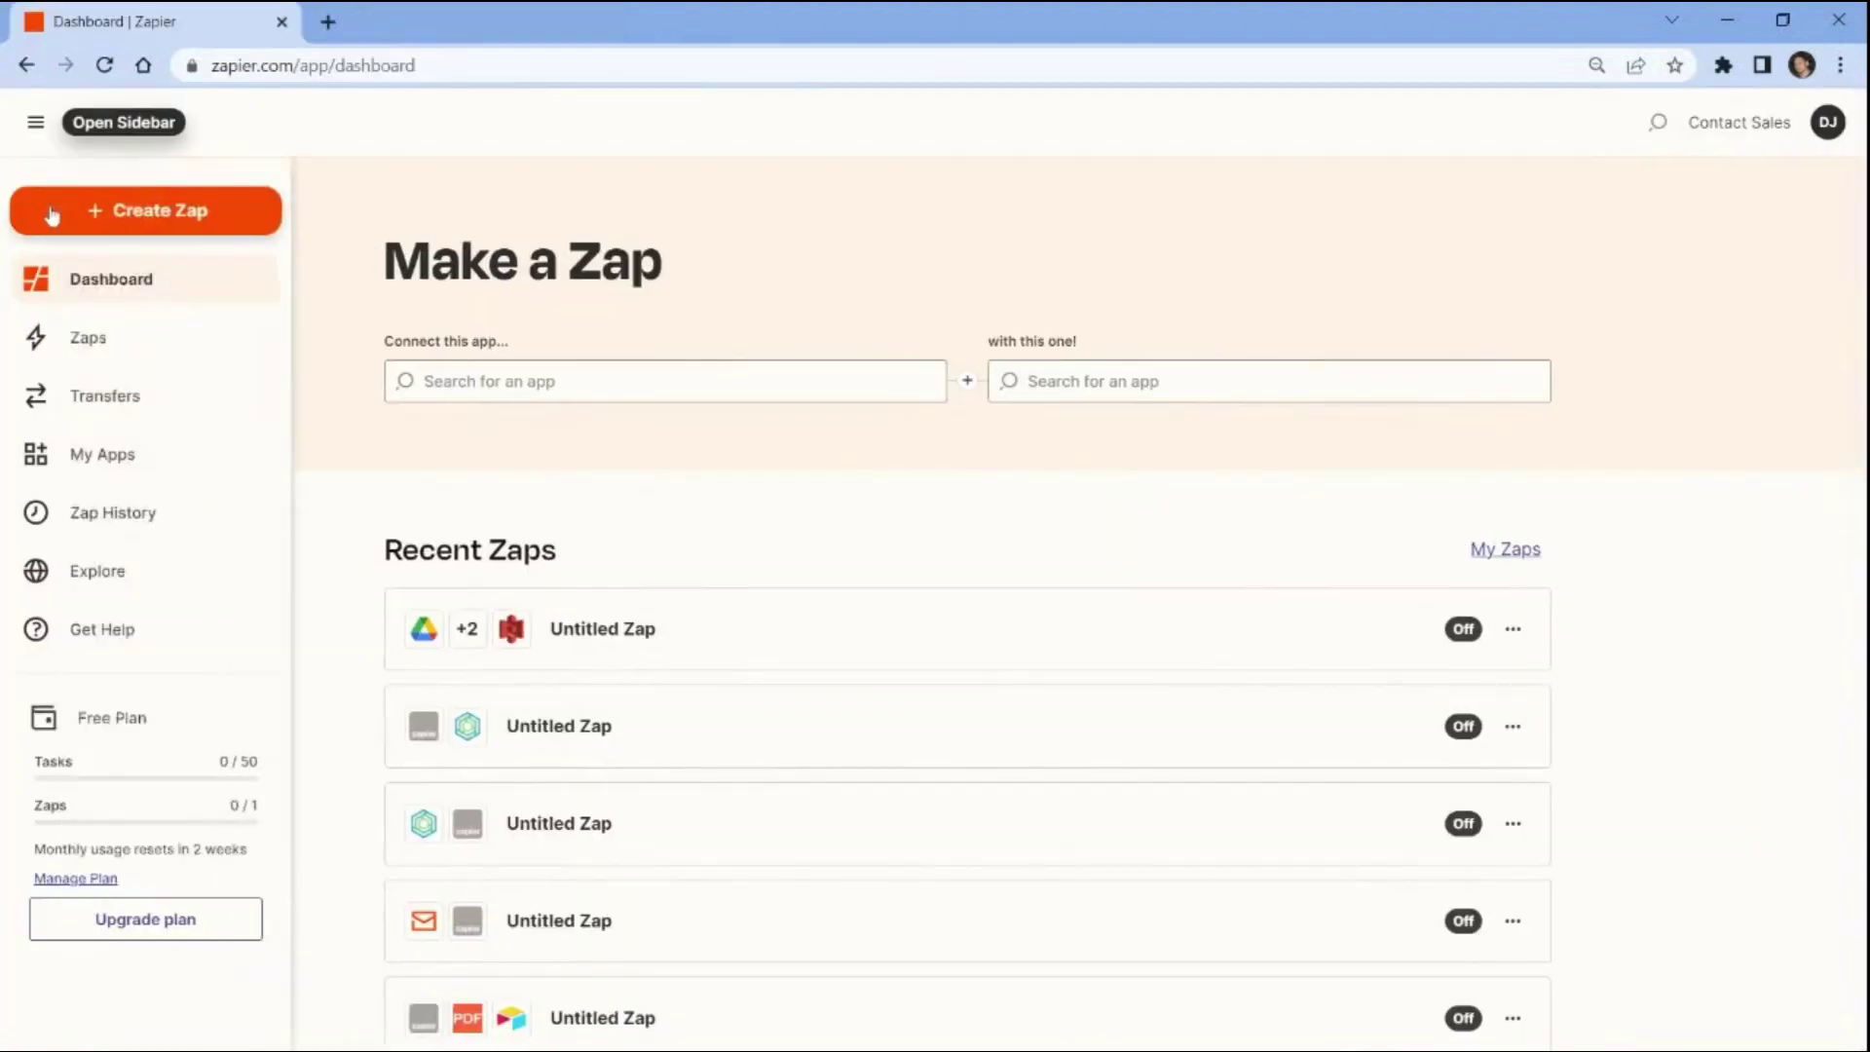
Create a new Zap whose action step is PDF.co's PDF Merger event
left_click(52, 214)
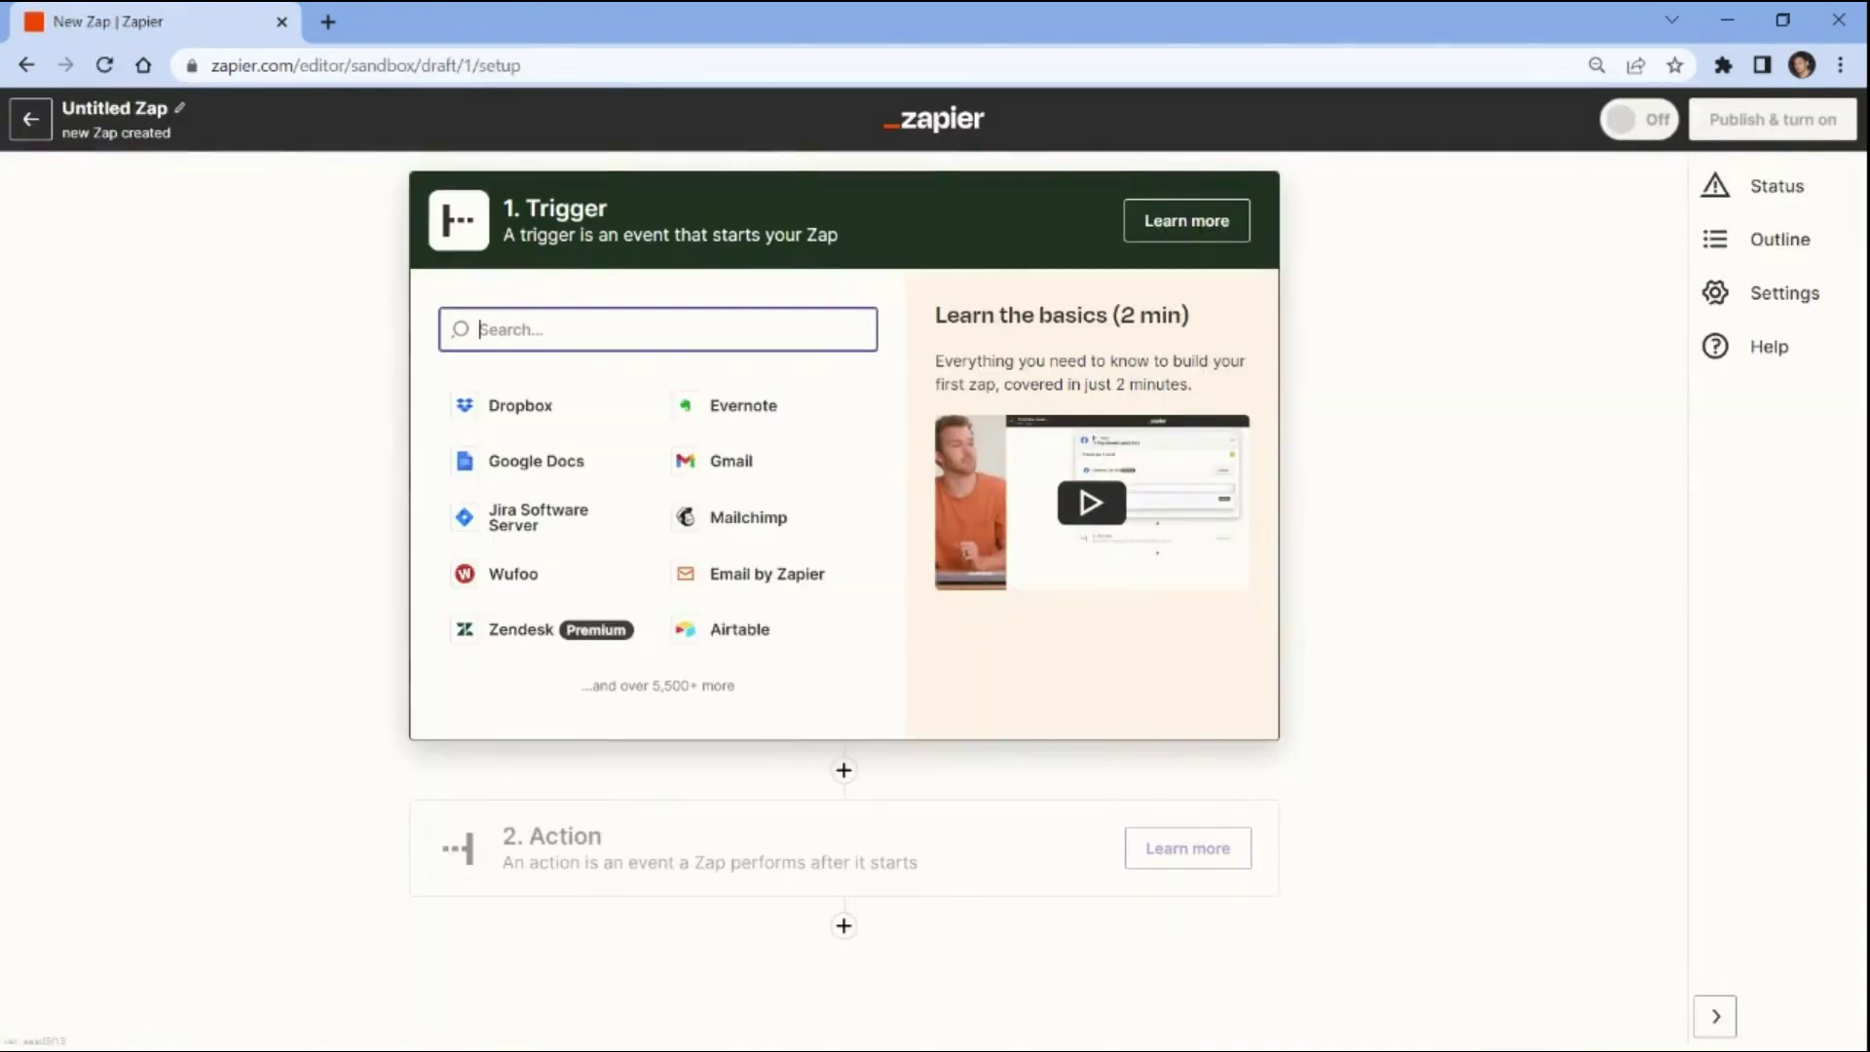
left_click(750, 849)
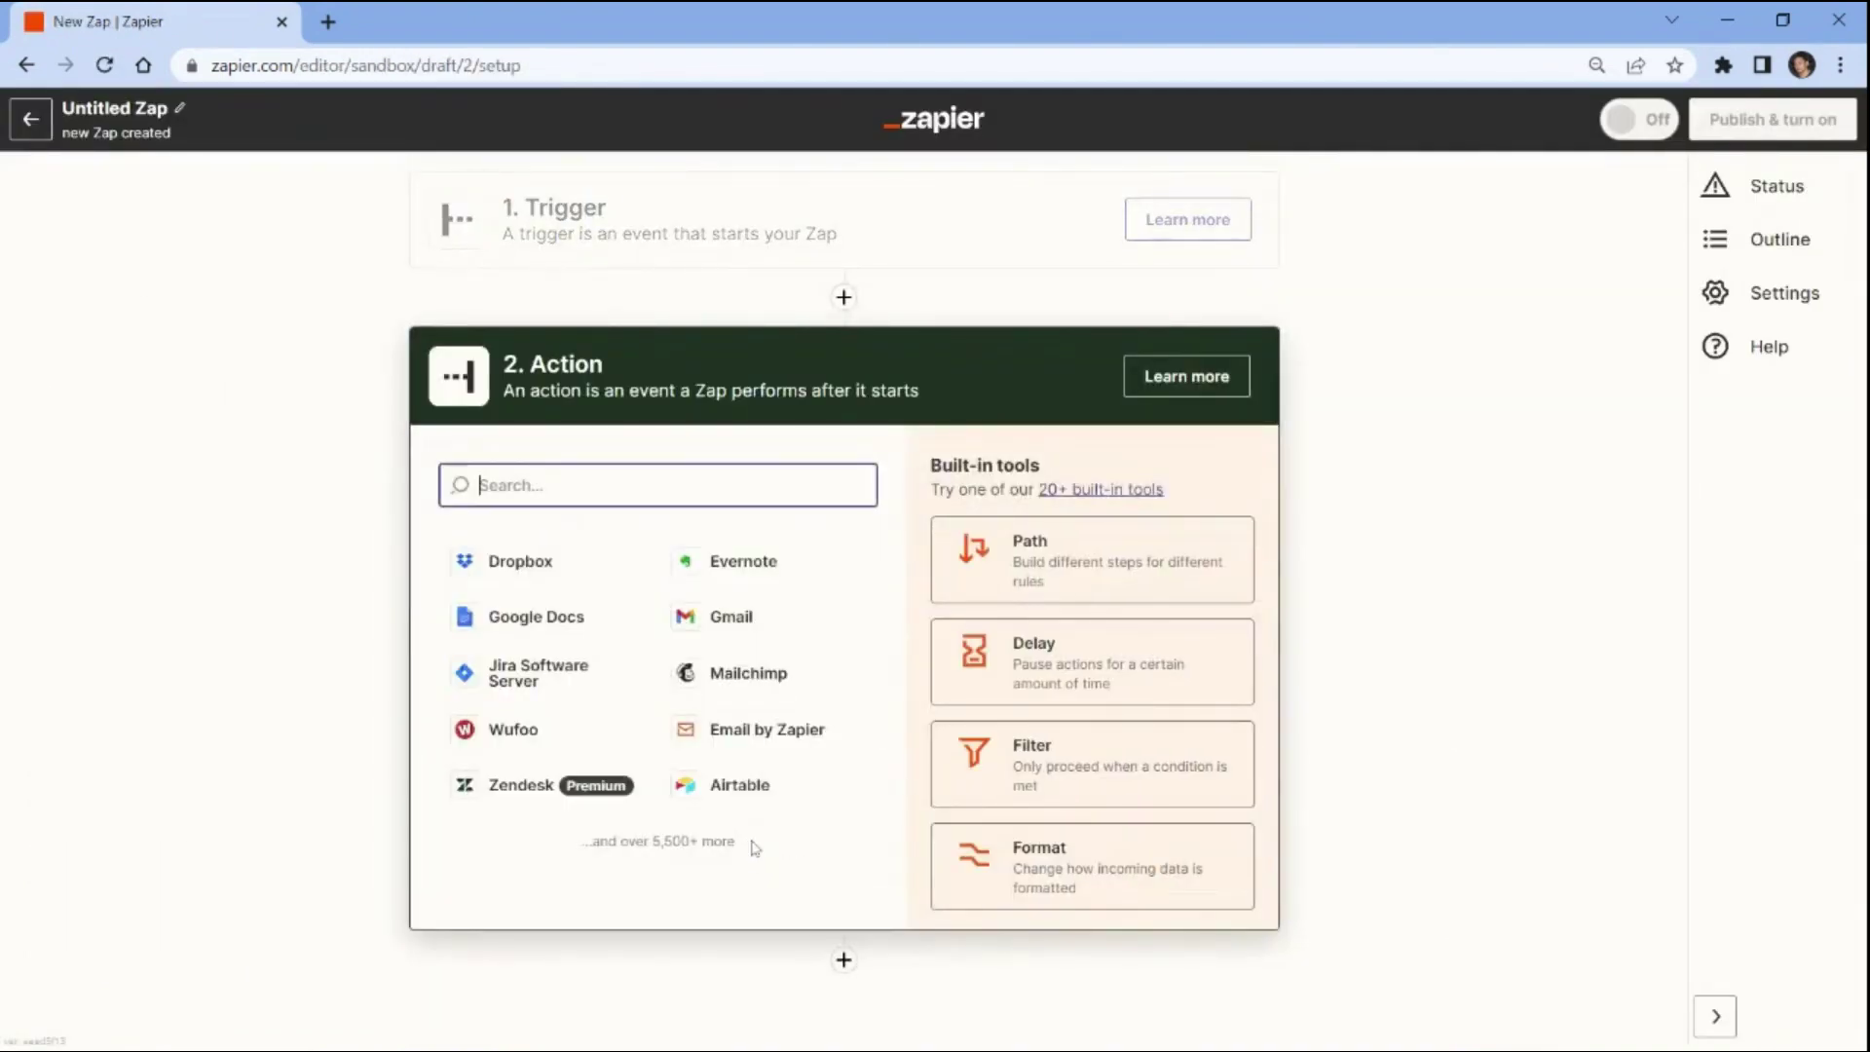
type("pdf")
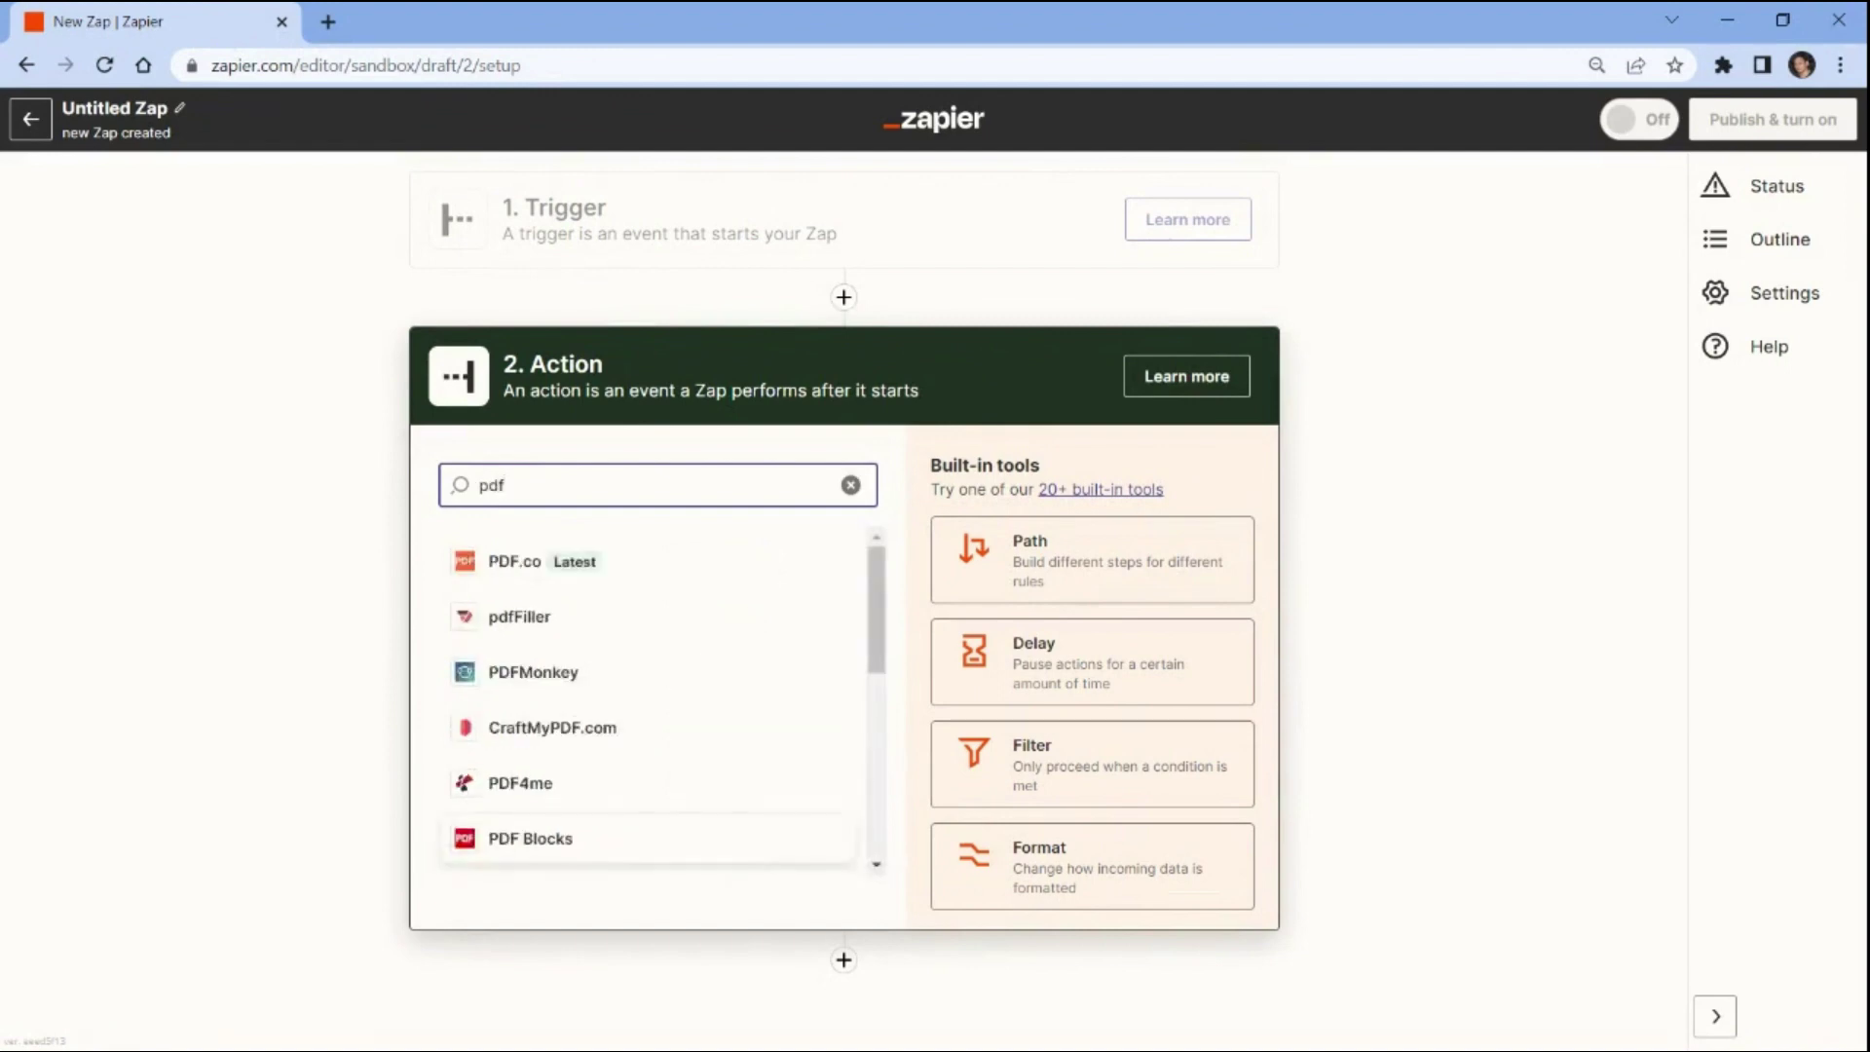
left_click(505, 567)
type("merger")
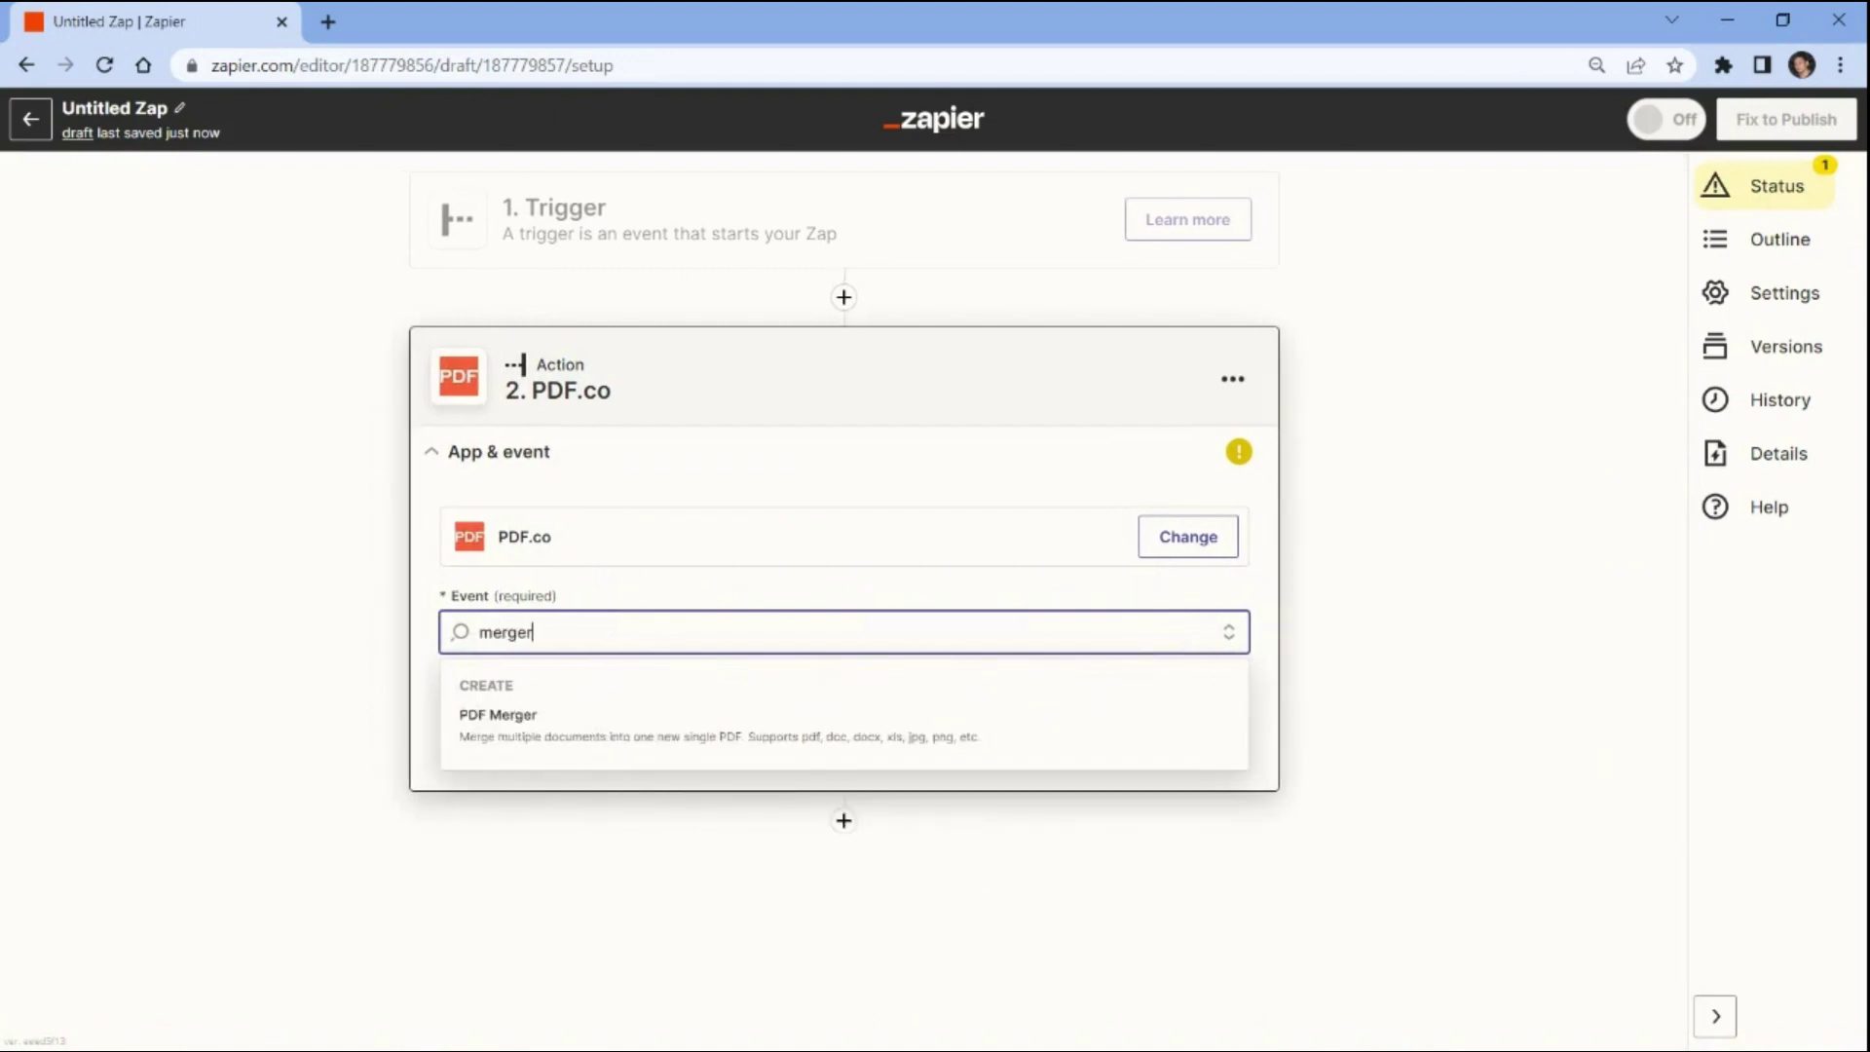
left_click(493, 722)
left_click(493, 721)
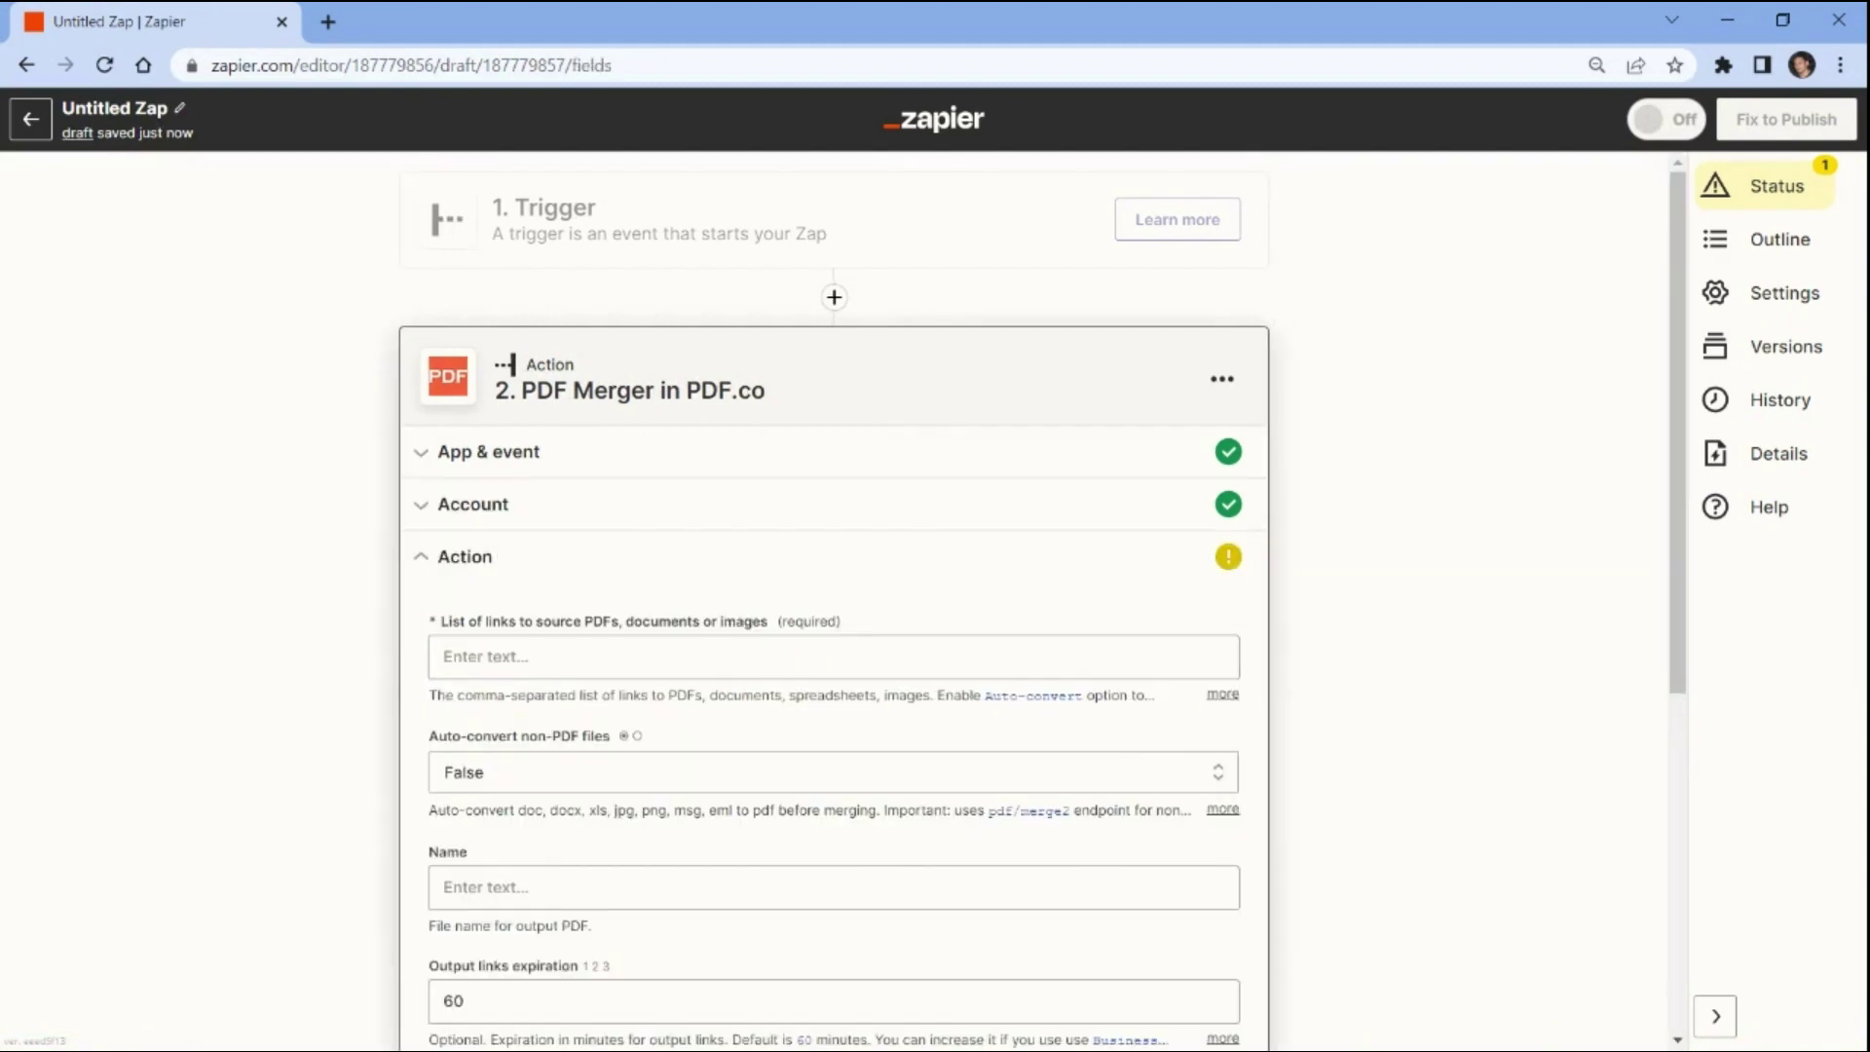
Paste the sample1.pdf and sample2.pdf links as sources, name the output MergePDF, and continue
left_click(833, 656)
type("https://pdfco-test-files.s3.us-west-2.amazonaws.com/pdf-merge/sample1.pdf")
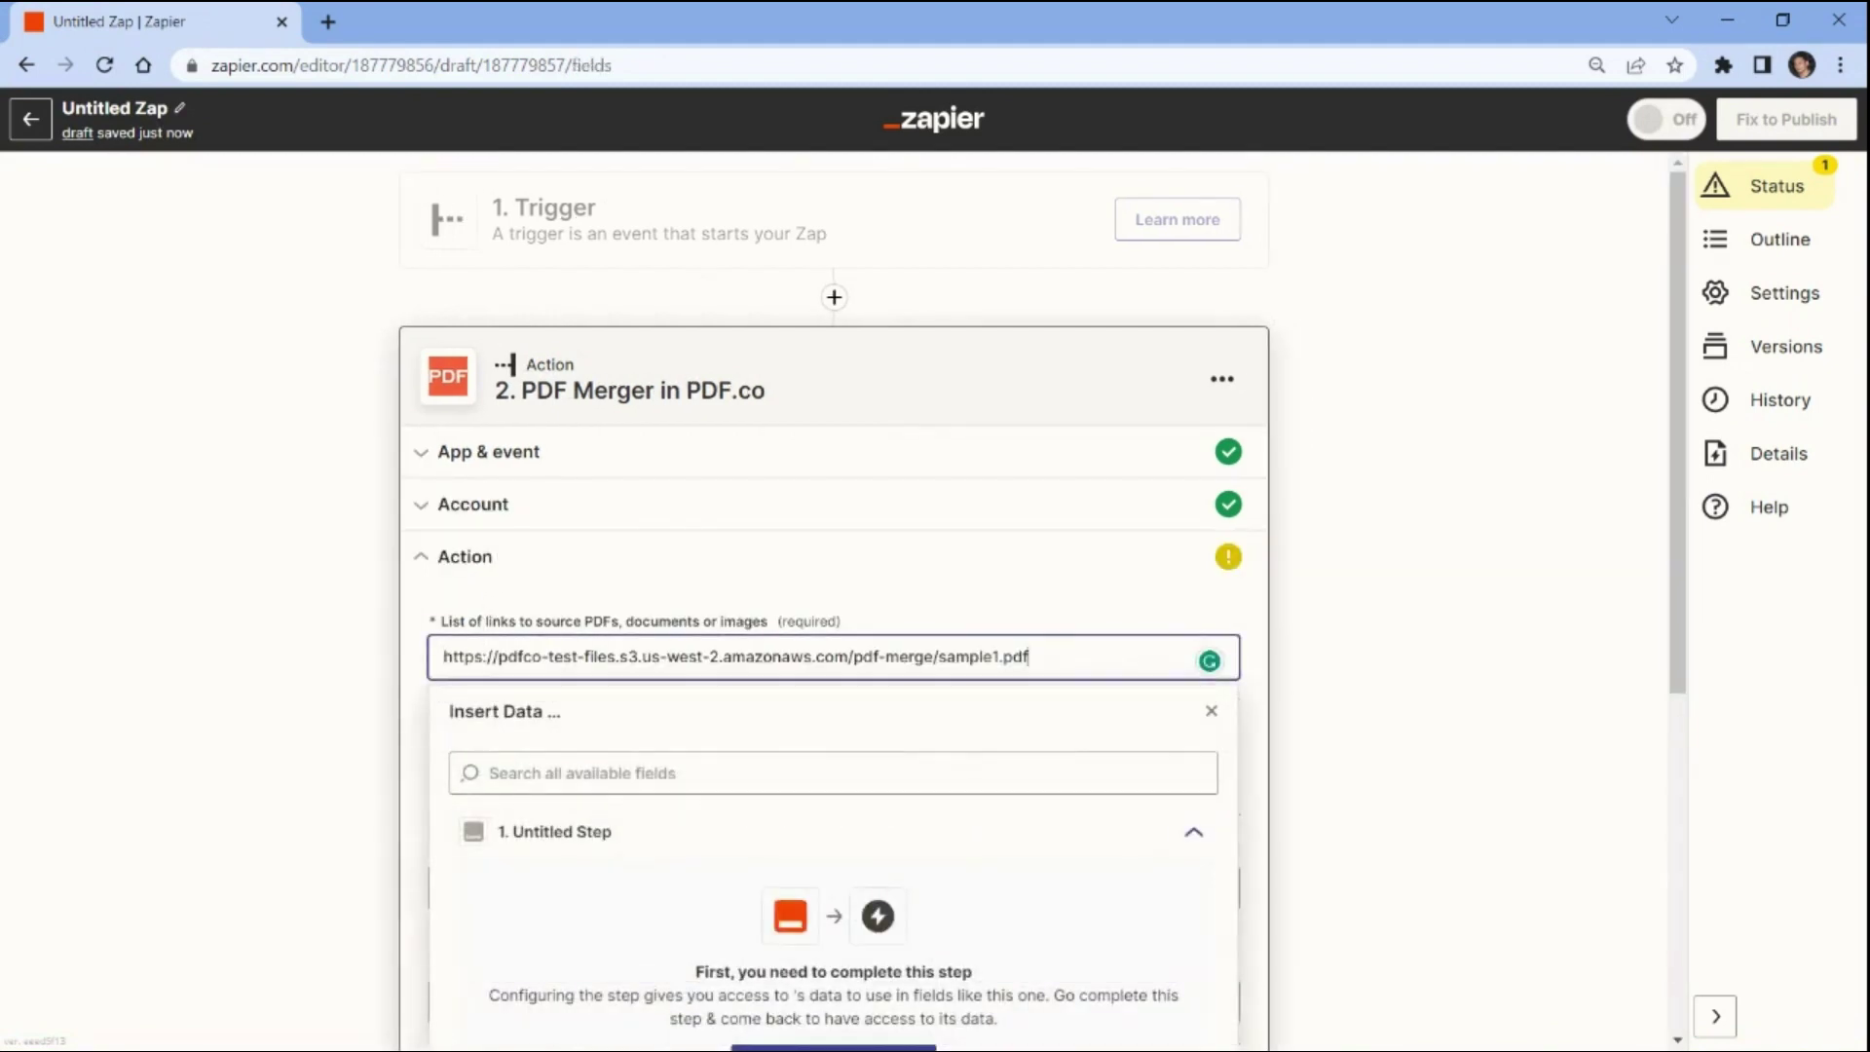
left_click(382, 662)
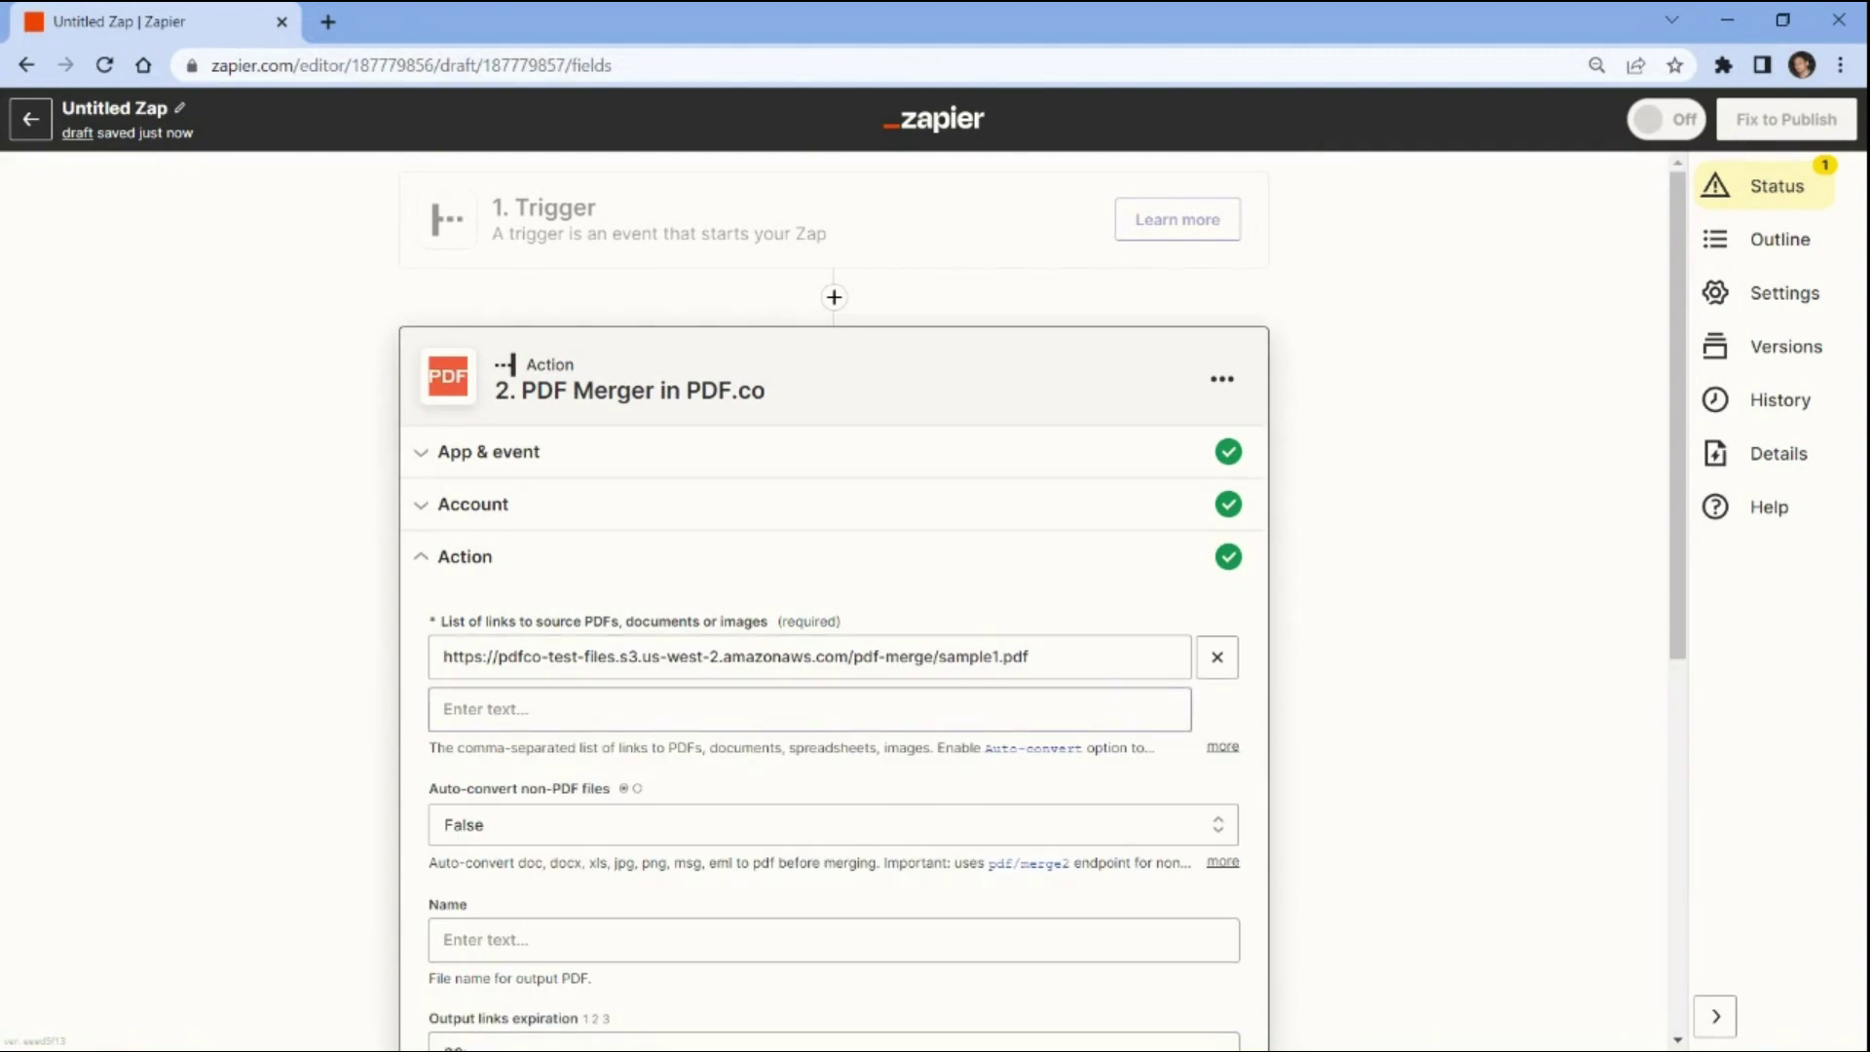
left_click(809, 709)
type("https://pdfco-test-files.s3.us-west-2.amazonaws.com/pdf-merge/sample2.pdf")
left_click(382, 715)
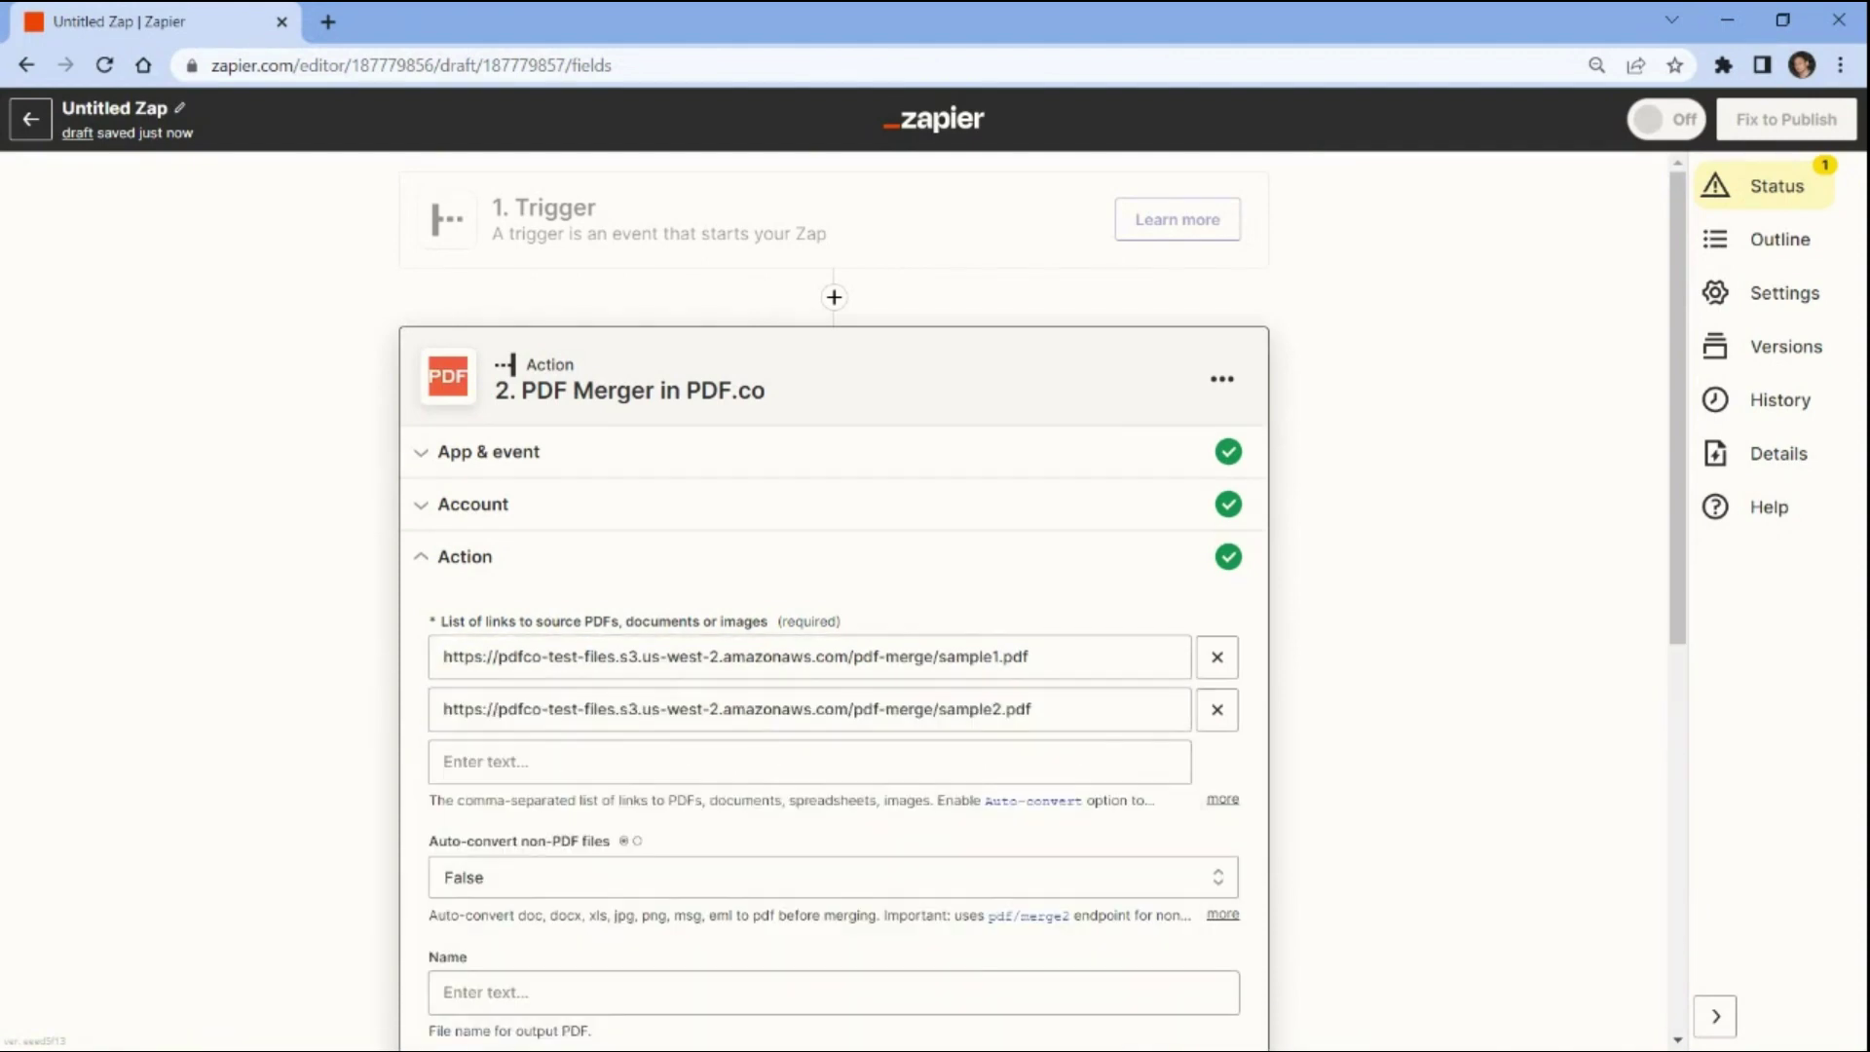
scroll(833, 682, "down", 3)
left_click(832, 646)
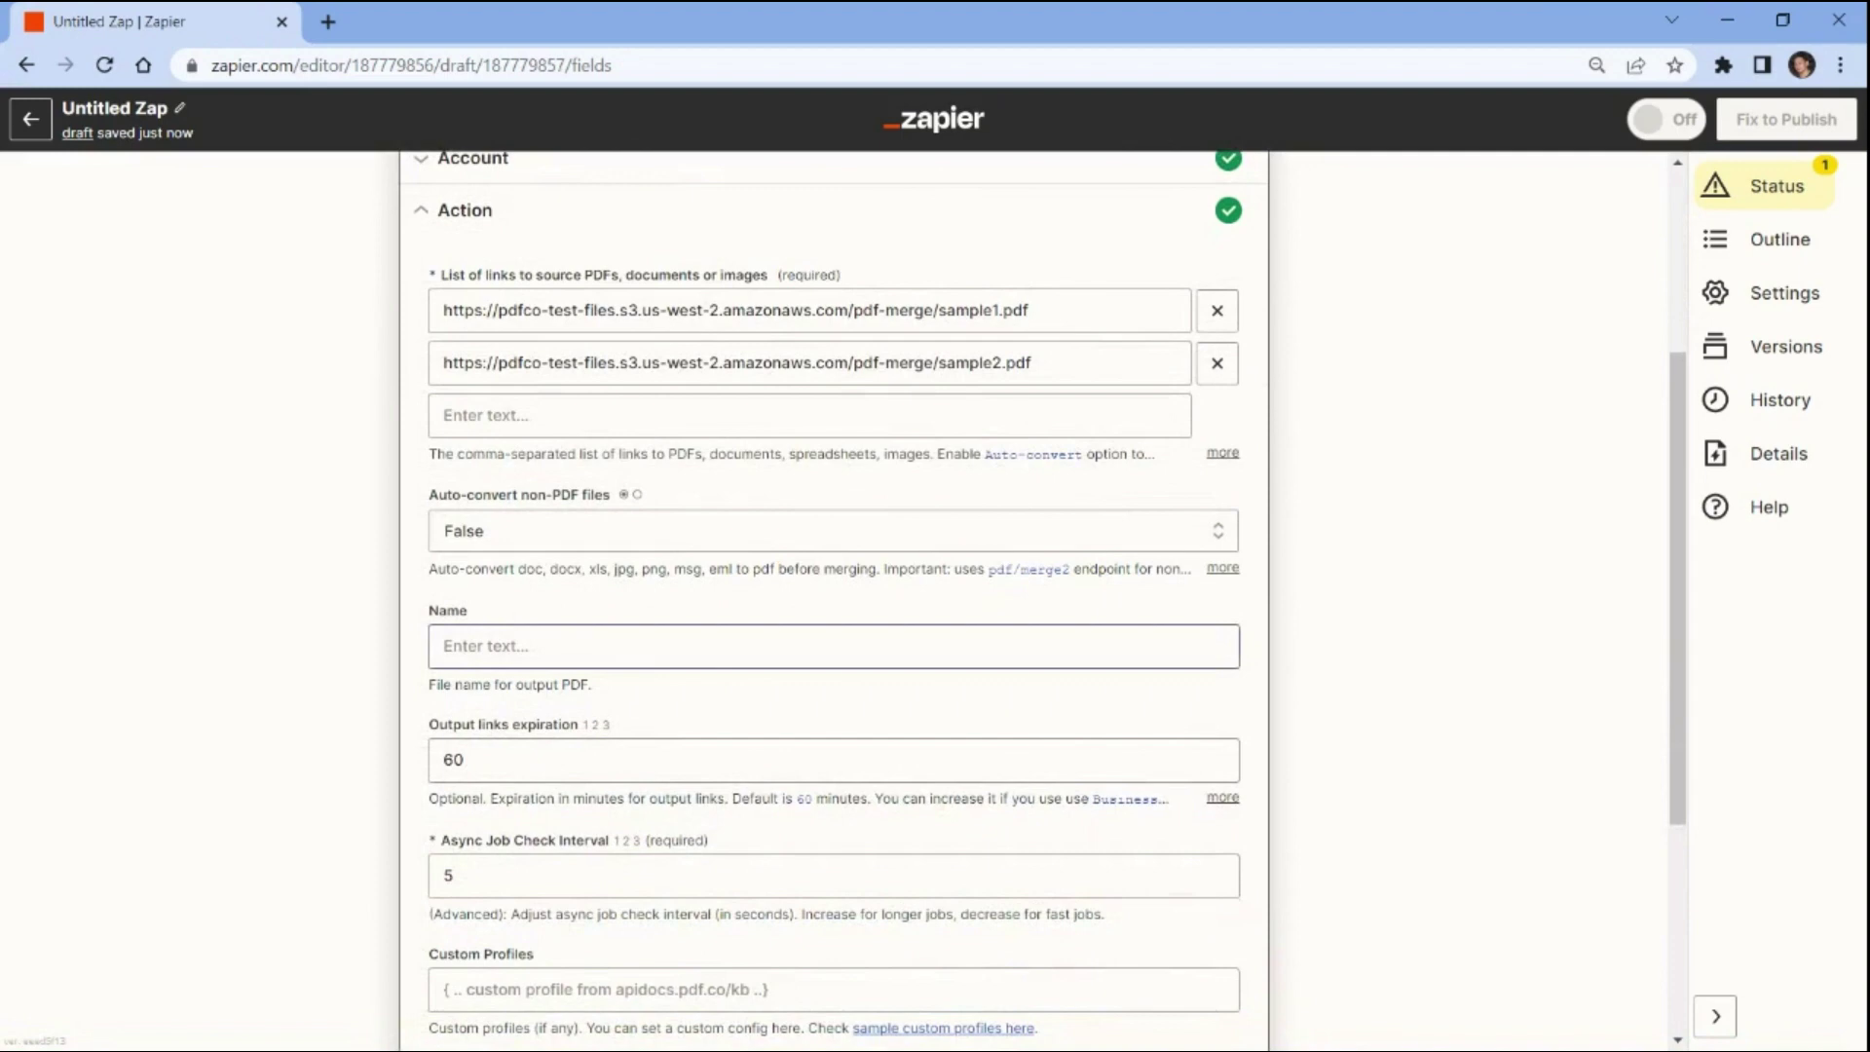
type("Me")
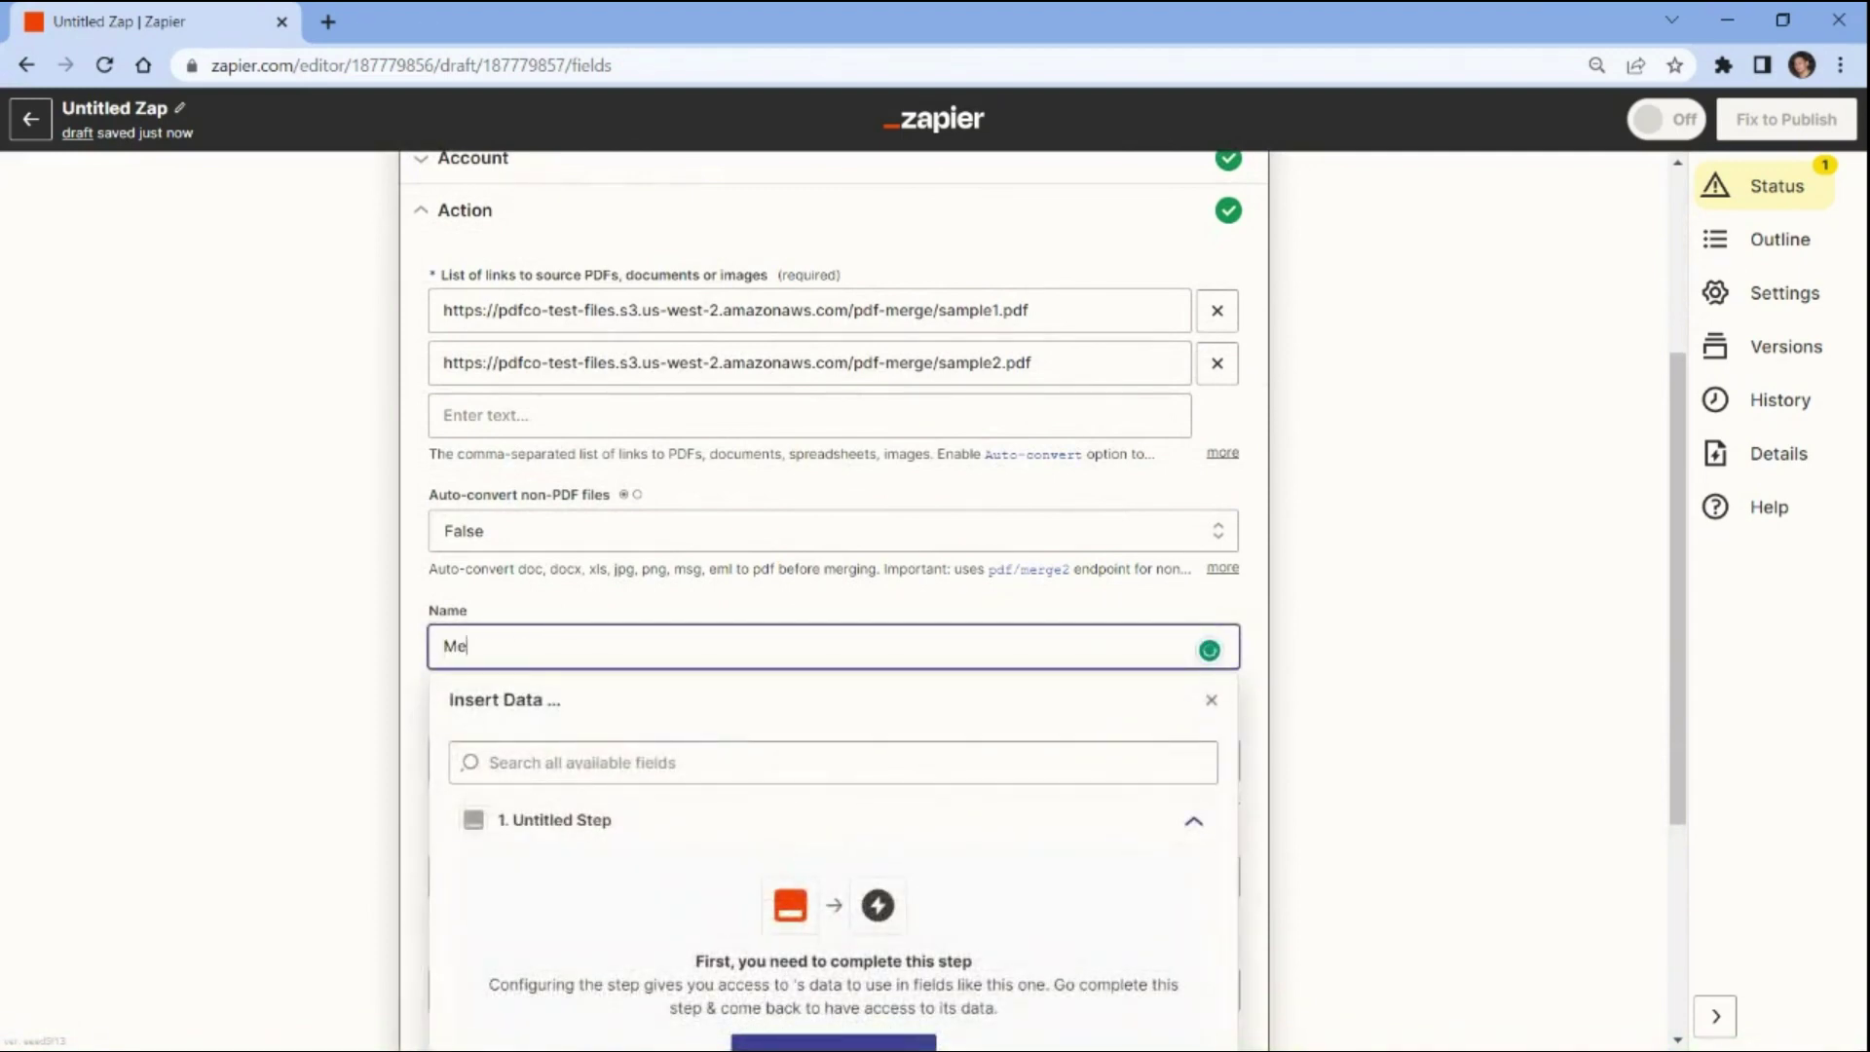
type("rgePDF")
left_click(390, 647)
scroll(390, 647, "down", 4)
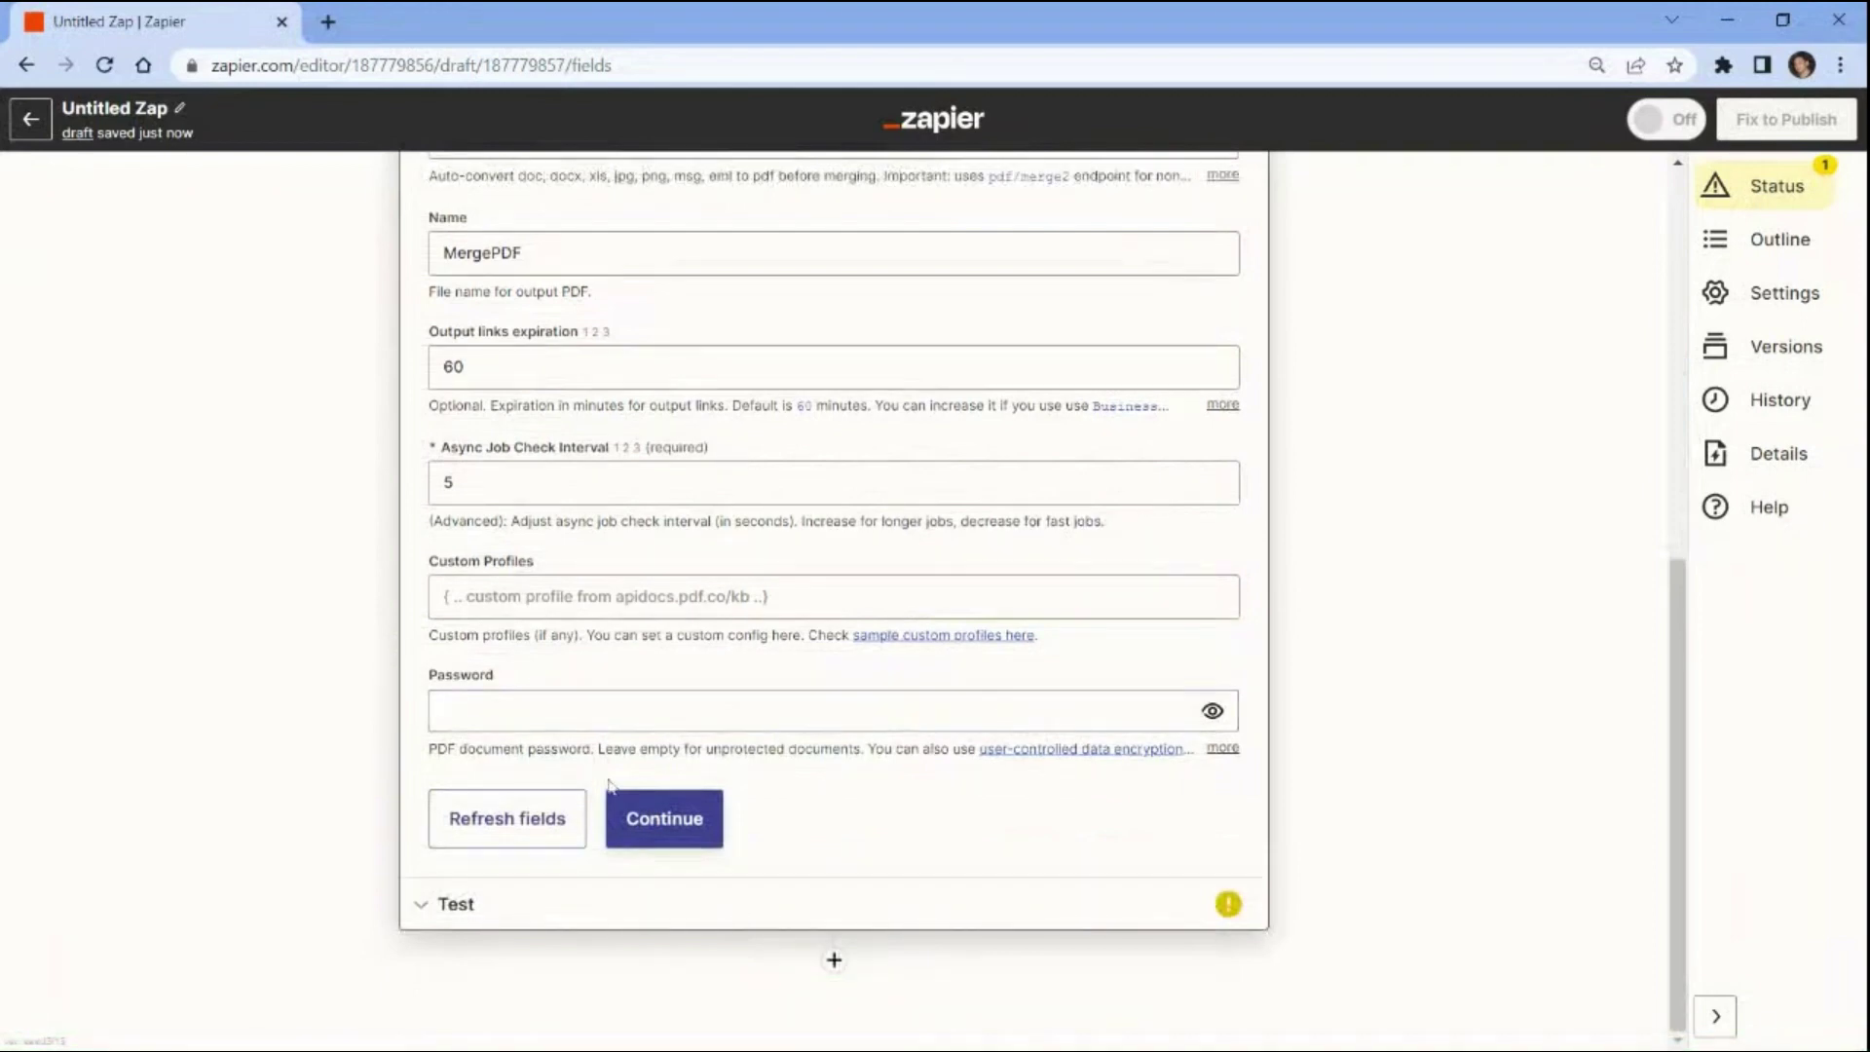
left_click(662, 825)
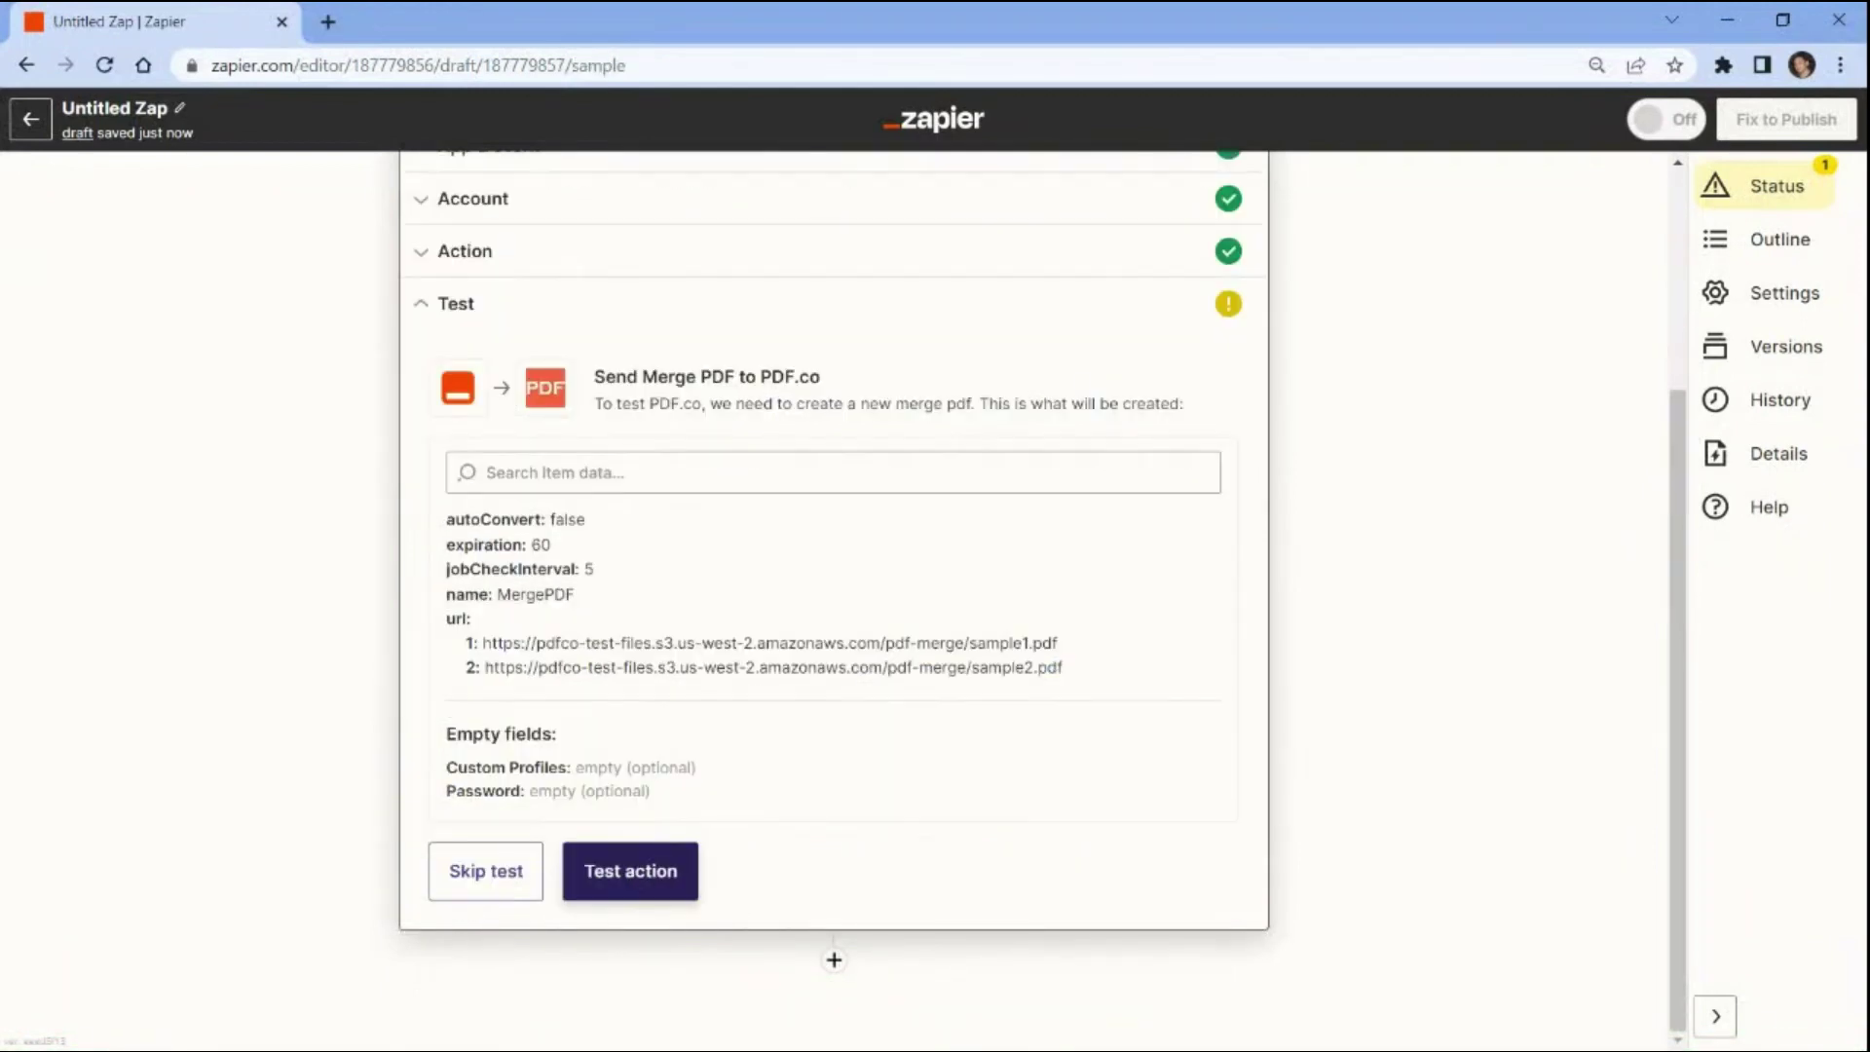
Test the PDF Merger action and select the returned MergePDF.pdf link
left_click(636, 872)
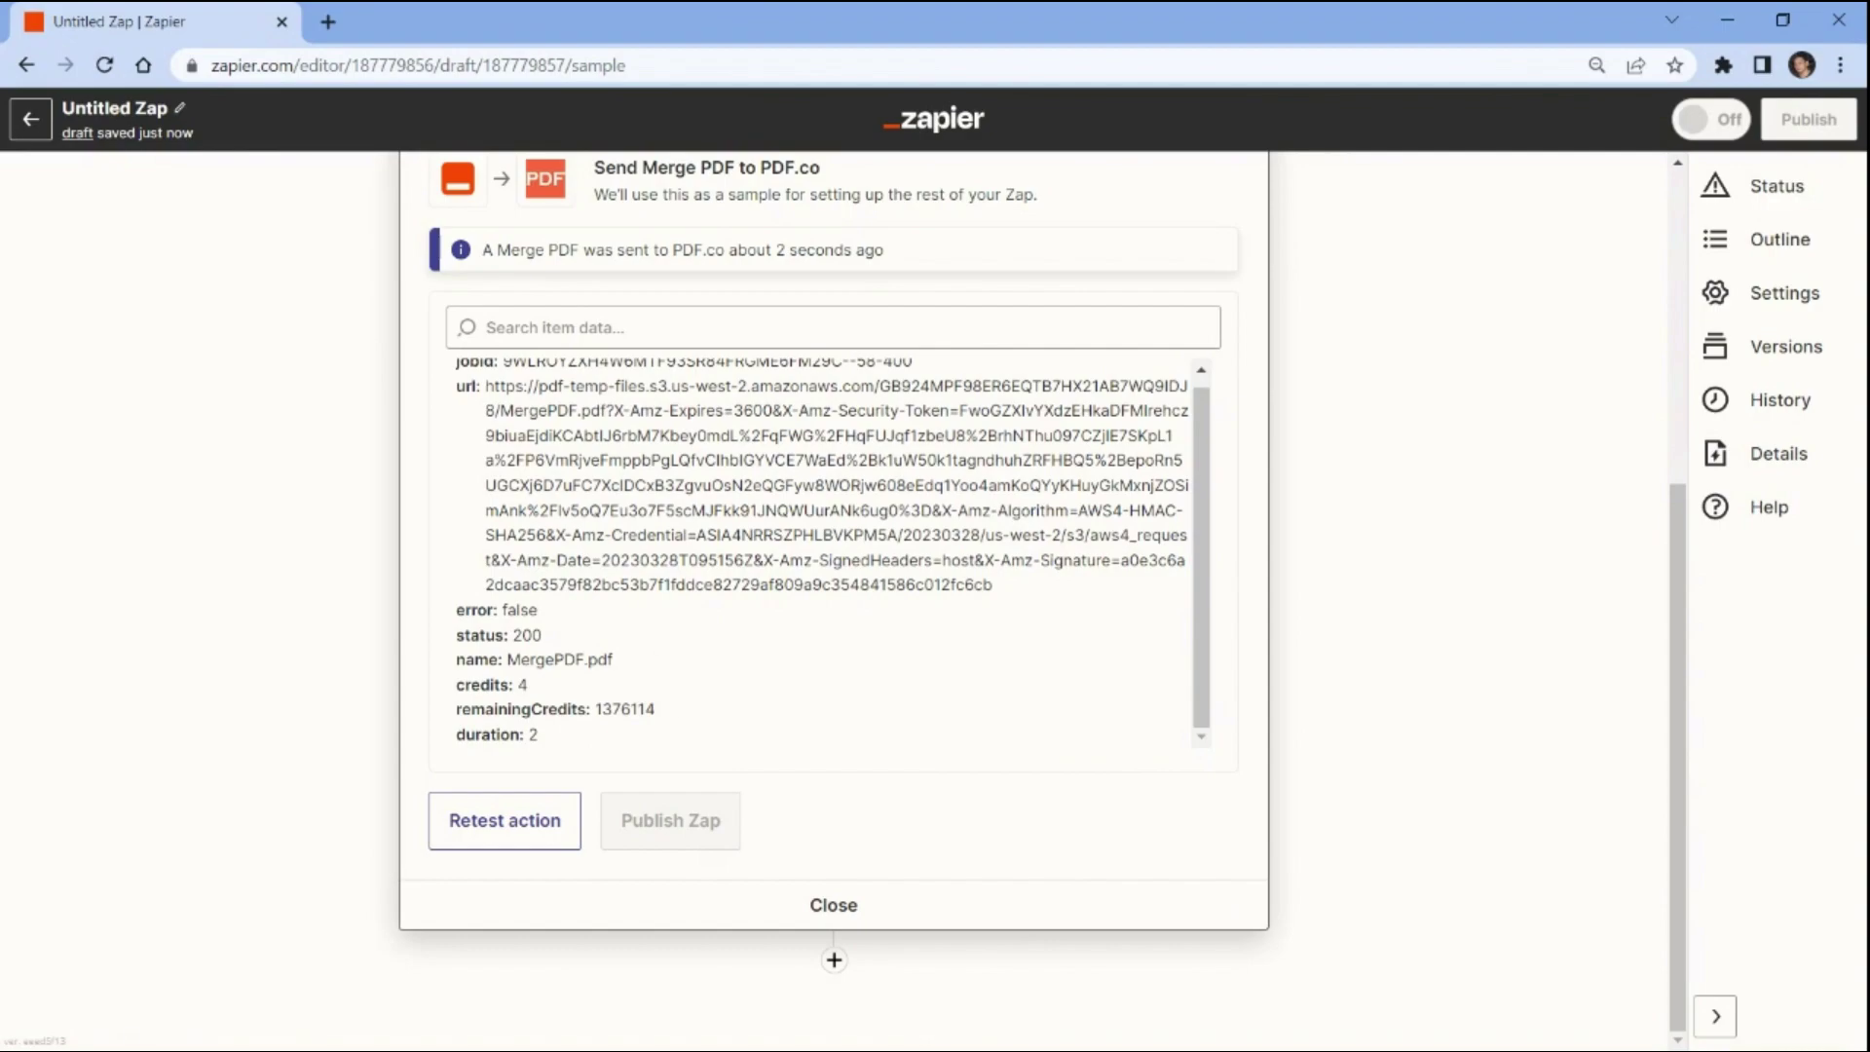
left_click_drag(958, 410, 742, 435)
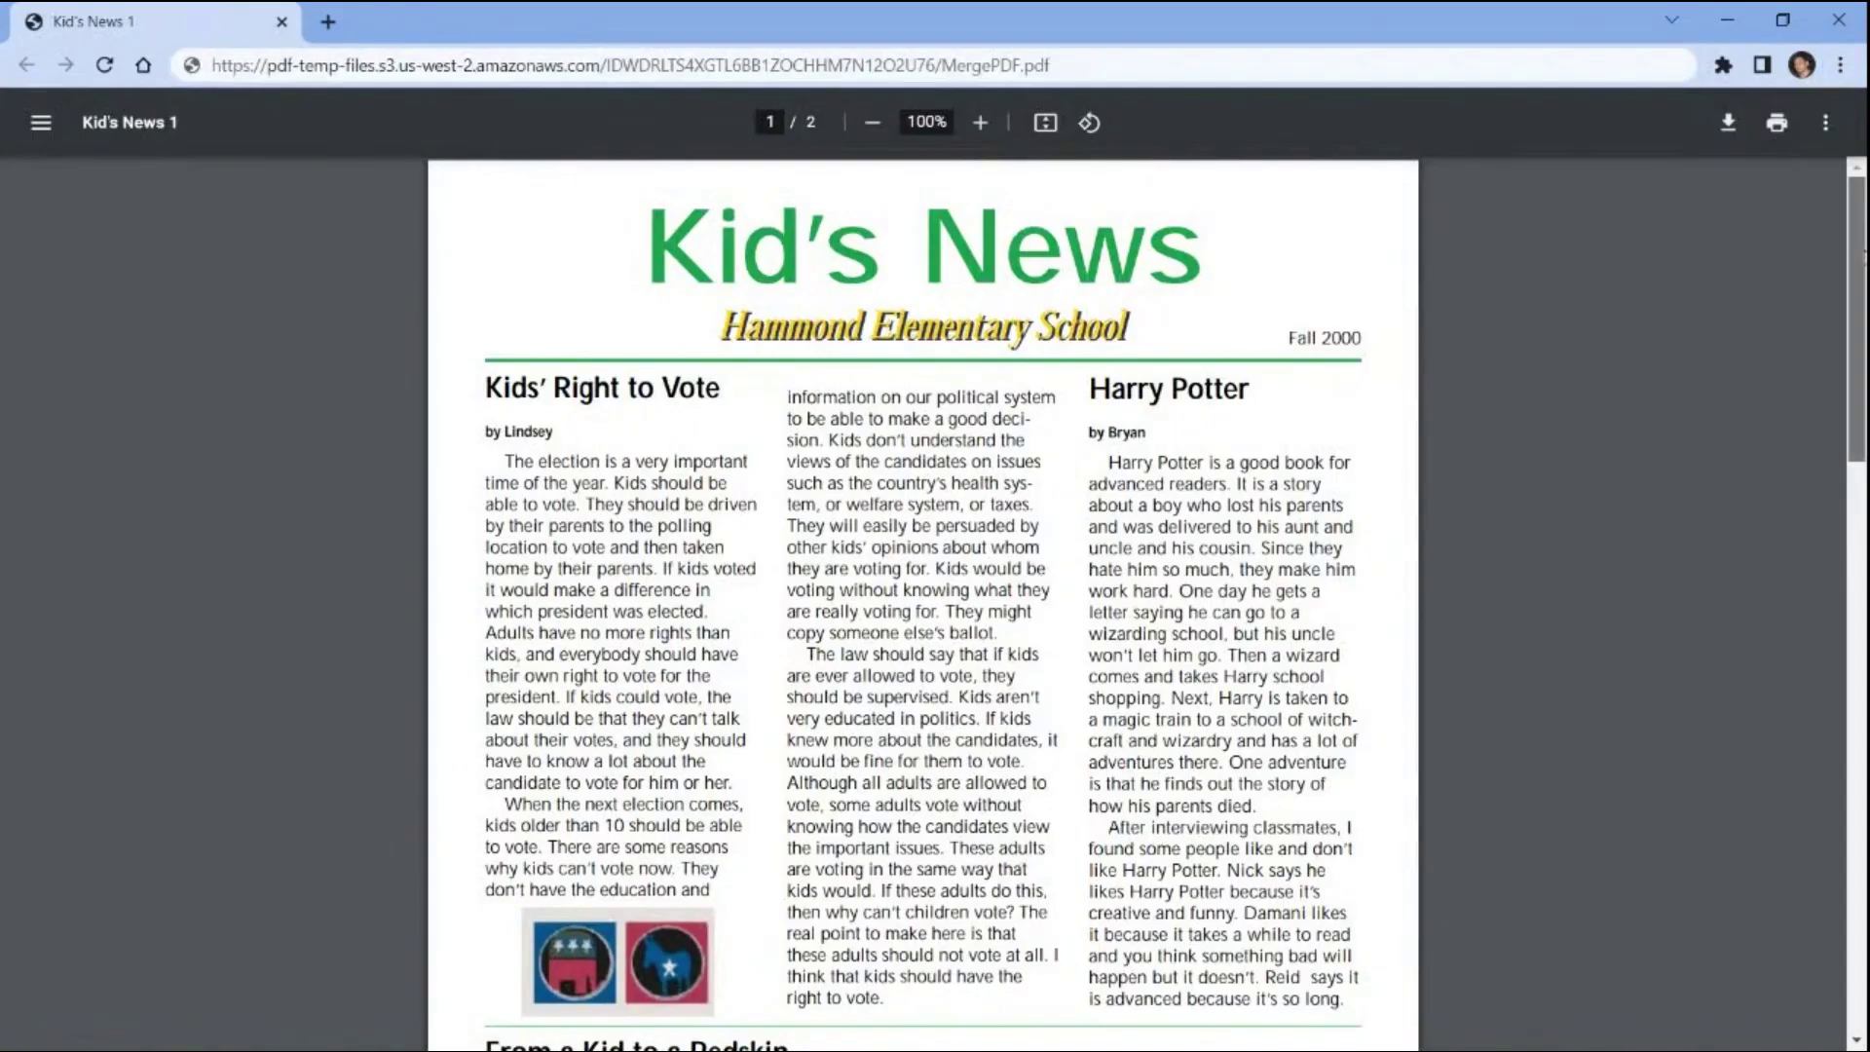
Scroll through MergePDF.pdf to check the Kid's News and Martian dichotomy pages
scroll(1856, 316, "down", 10)
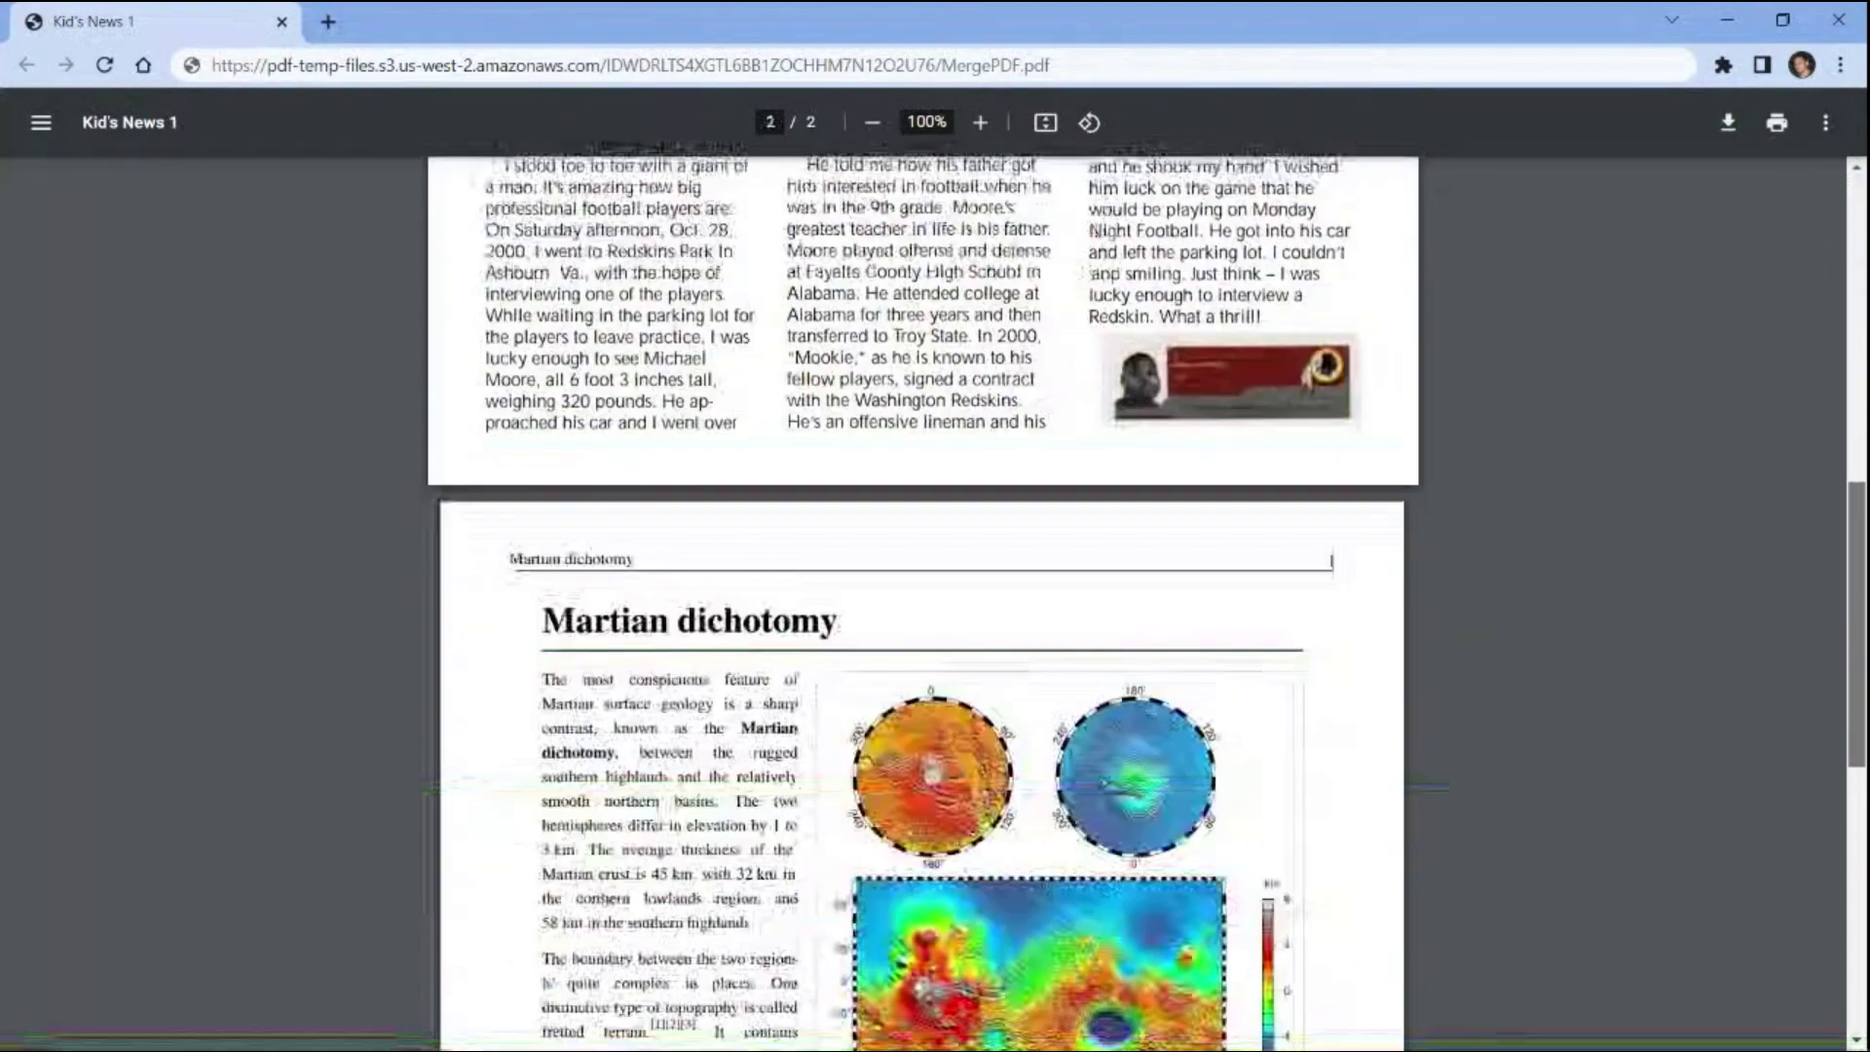
scroll(921, 604, "down", 3)
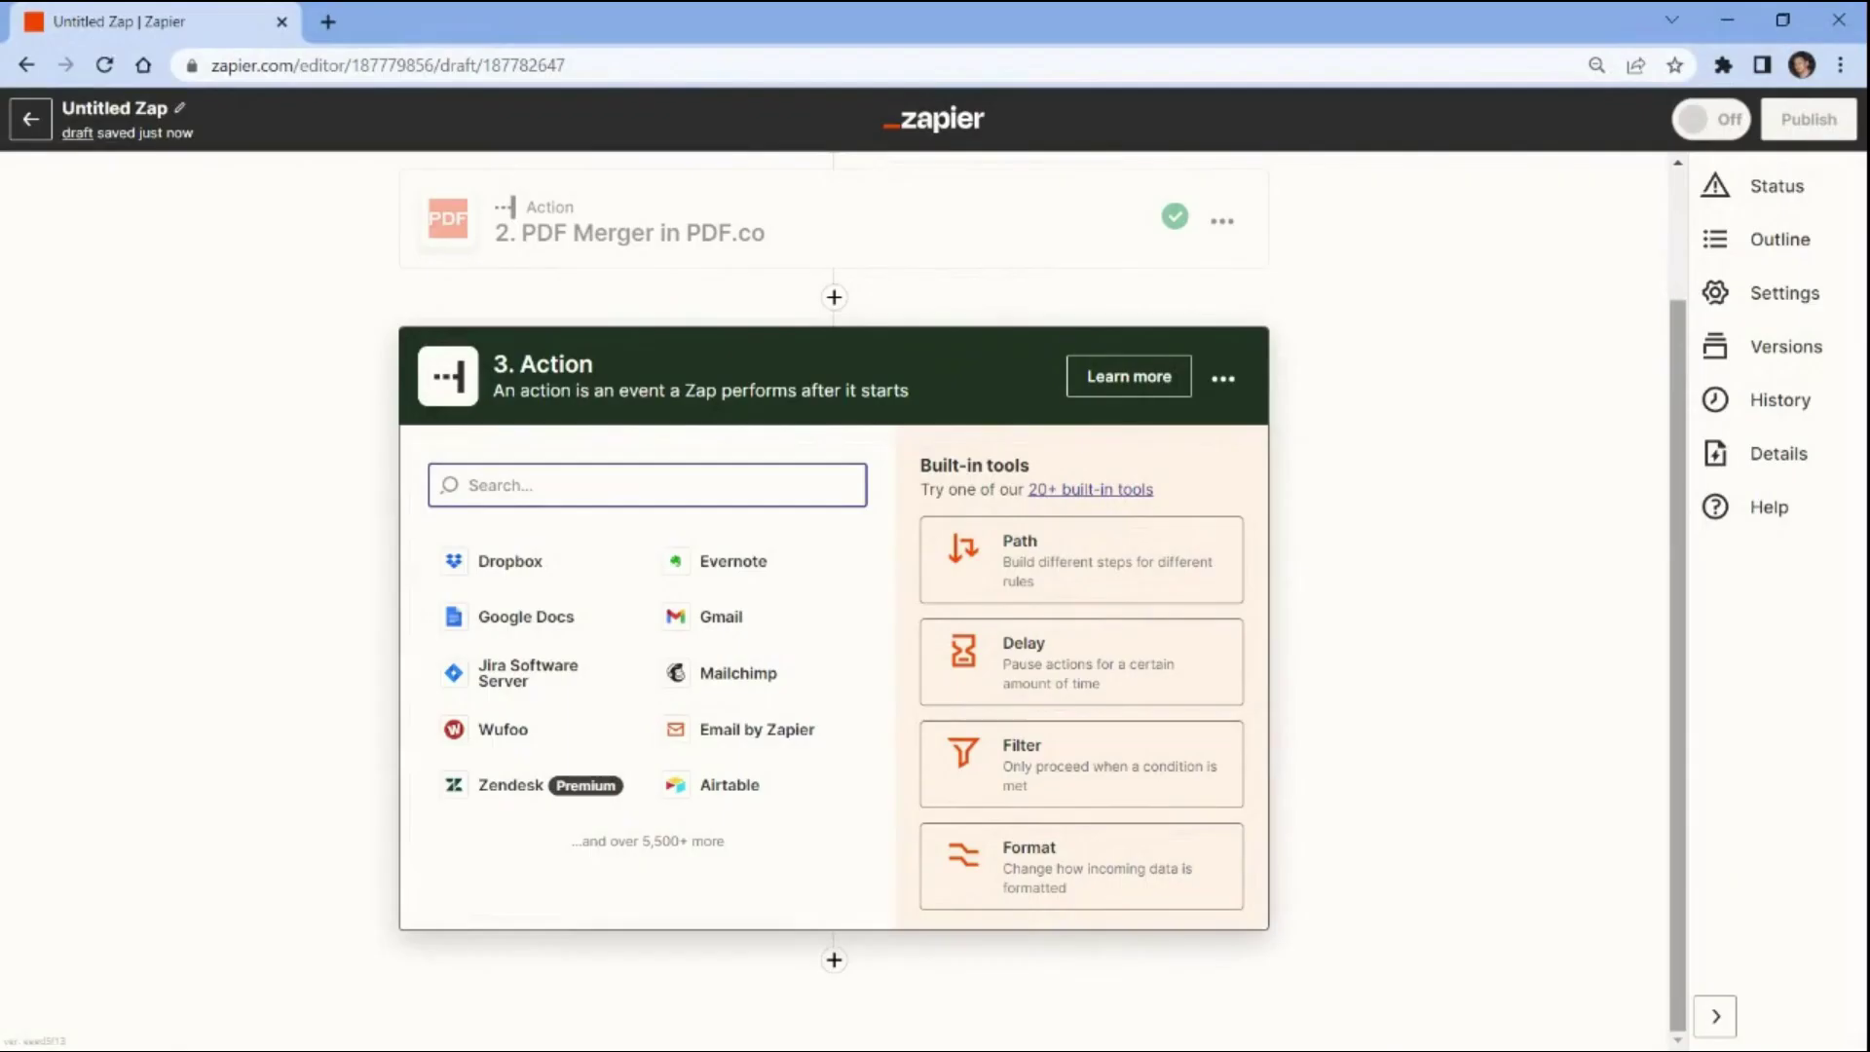
Add a PDF.co PDF to Anything Converter step with Plain Text output
type("pdf")
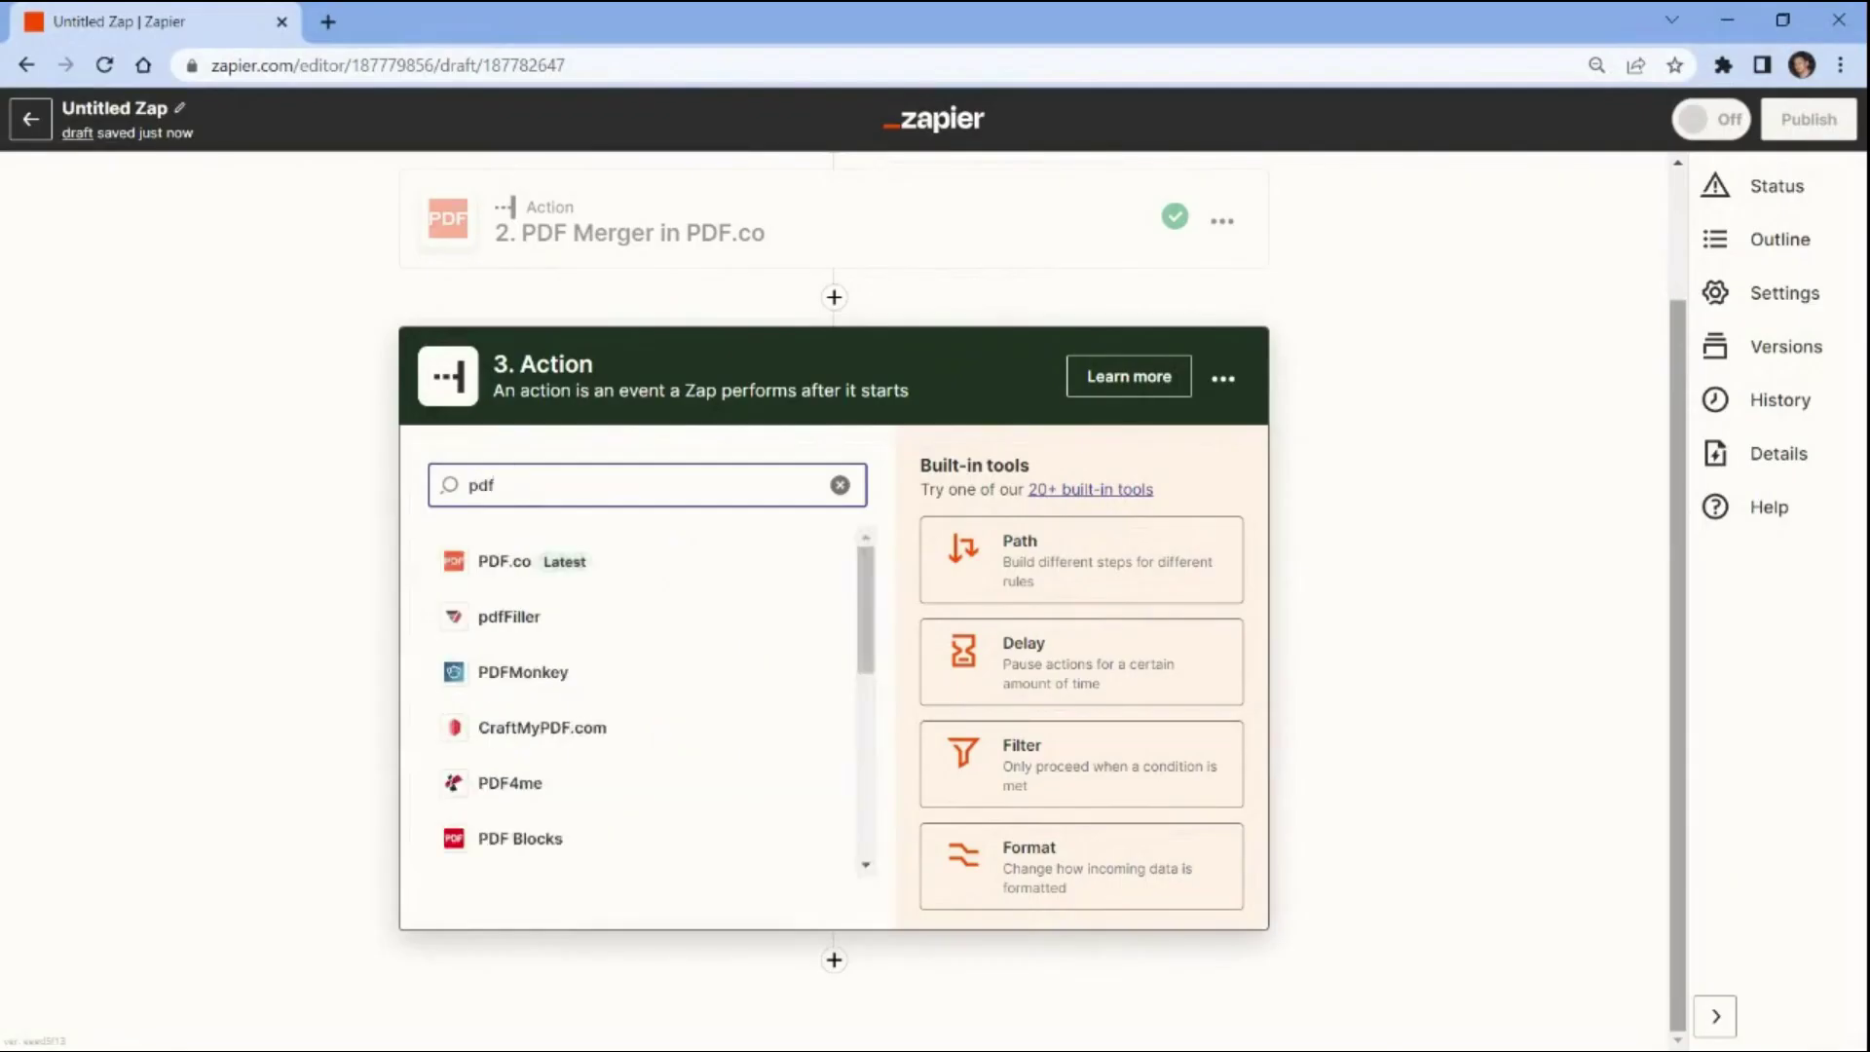
left_click(541, 563)
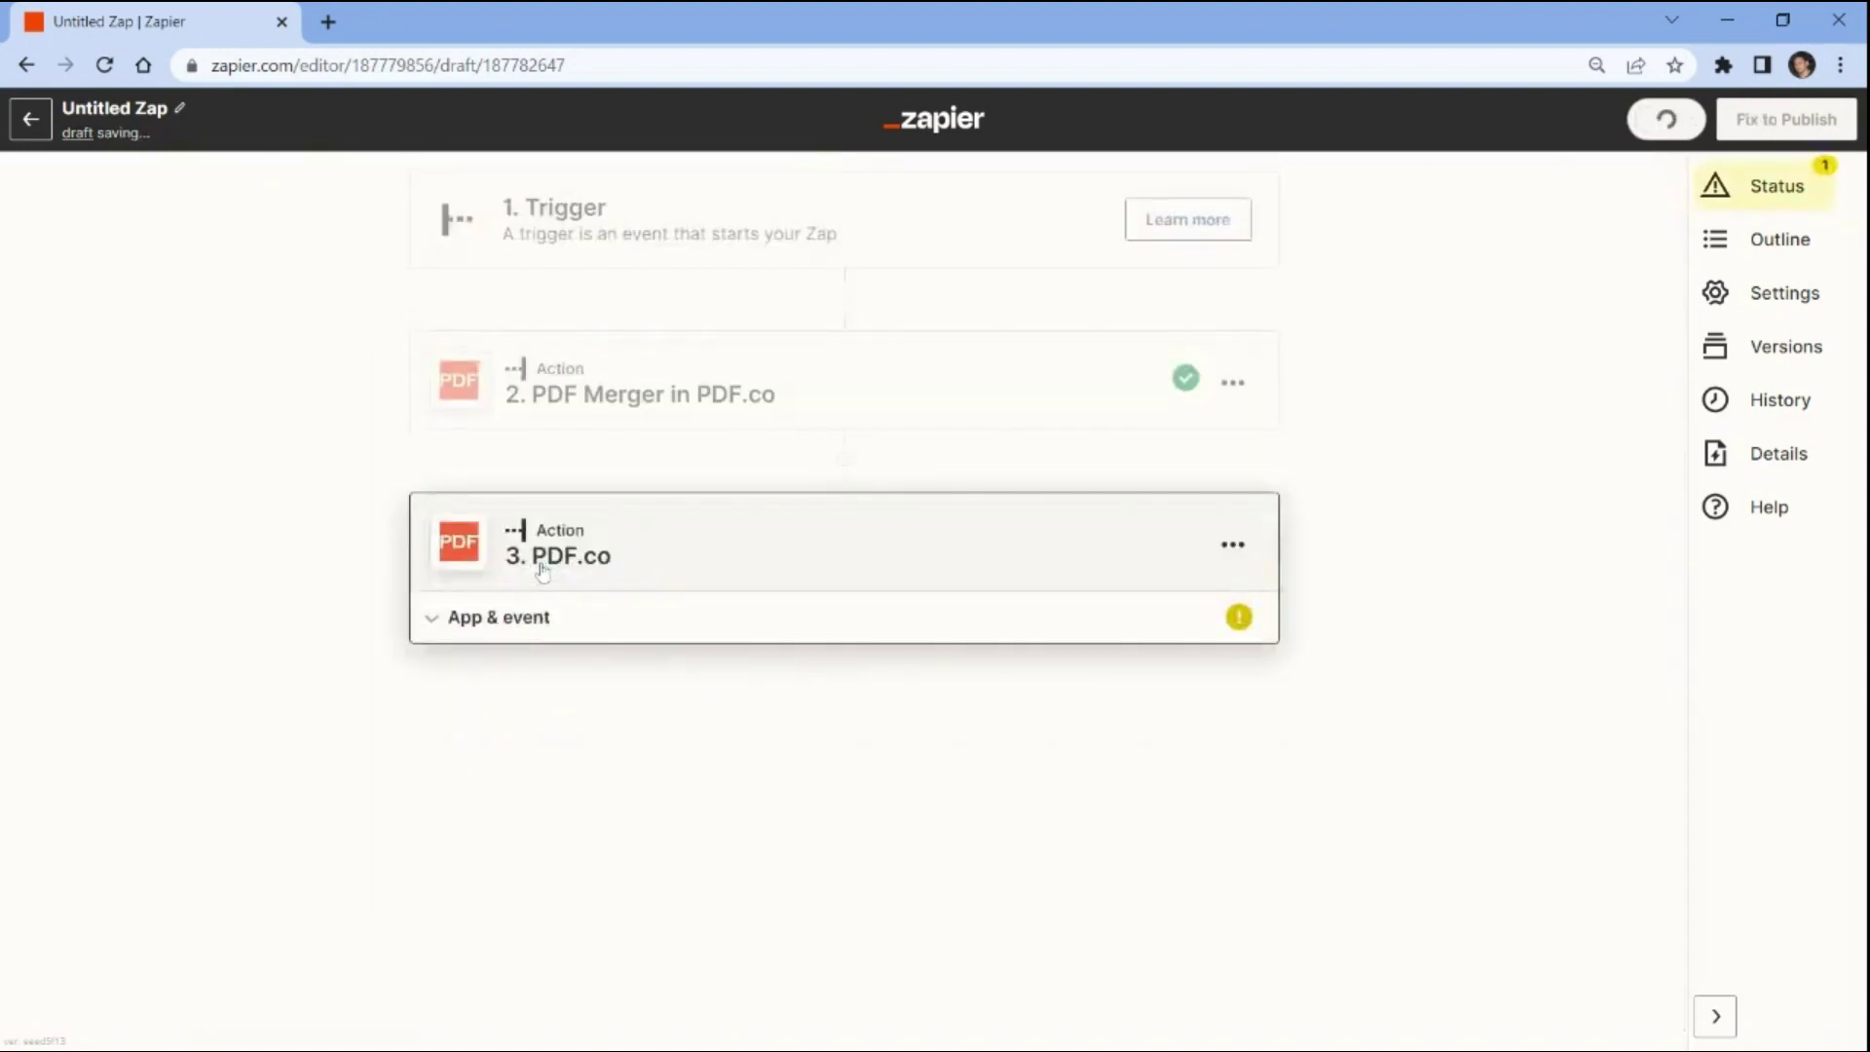
left_click(545, 785)
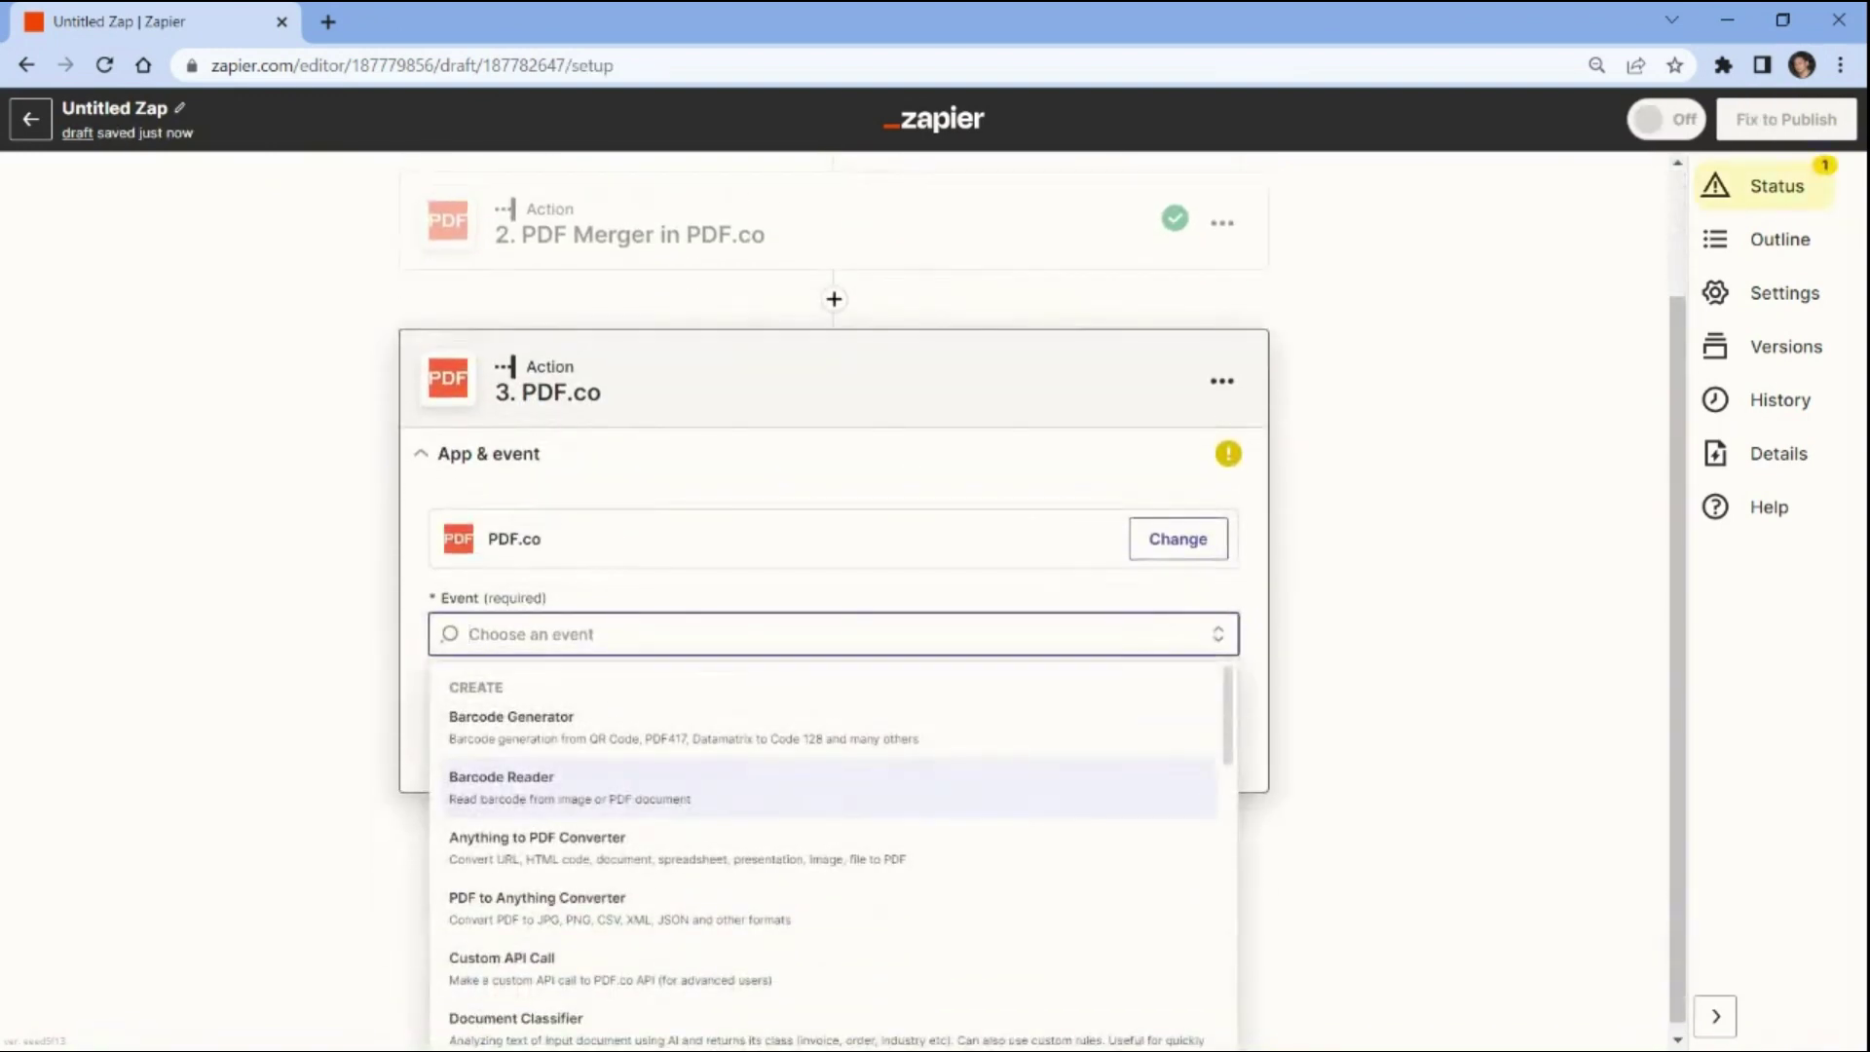
left_click(502, 905)
left_click(501, 886)
left_click(718, 349)
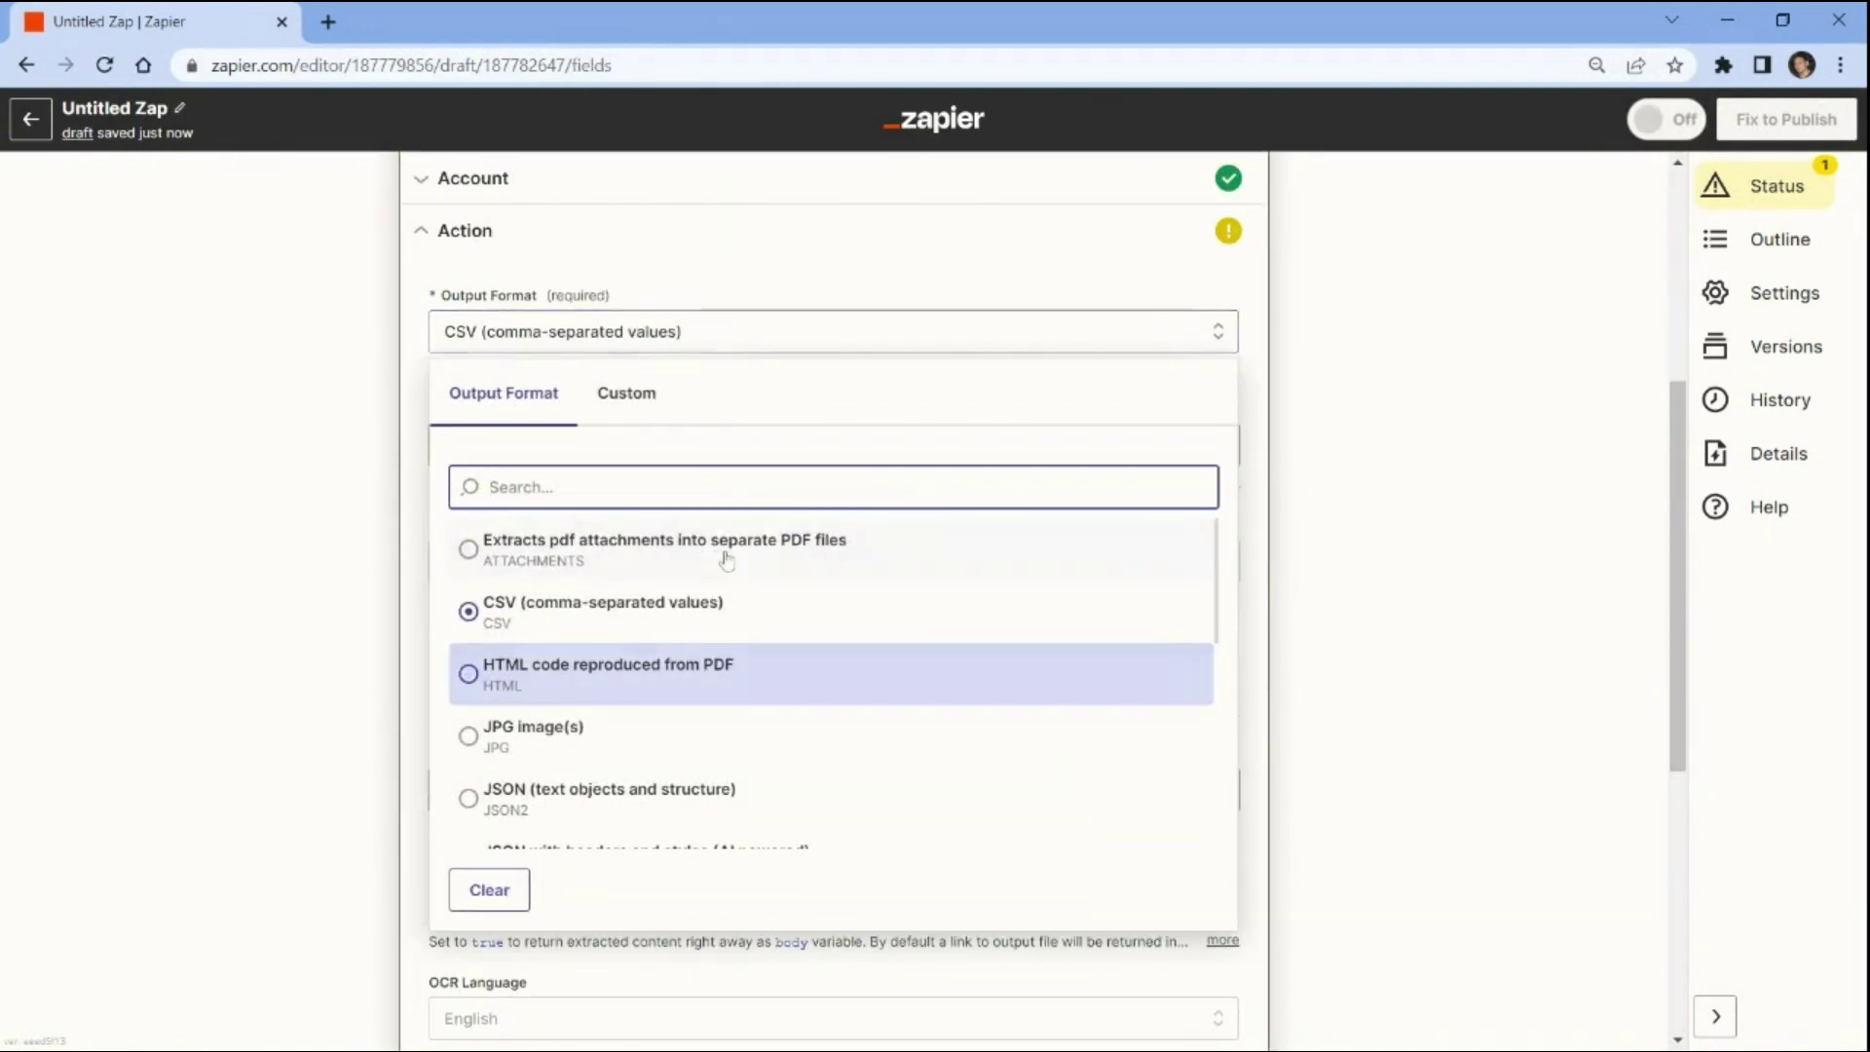
scroll(730, 674, "down", 3)
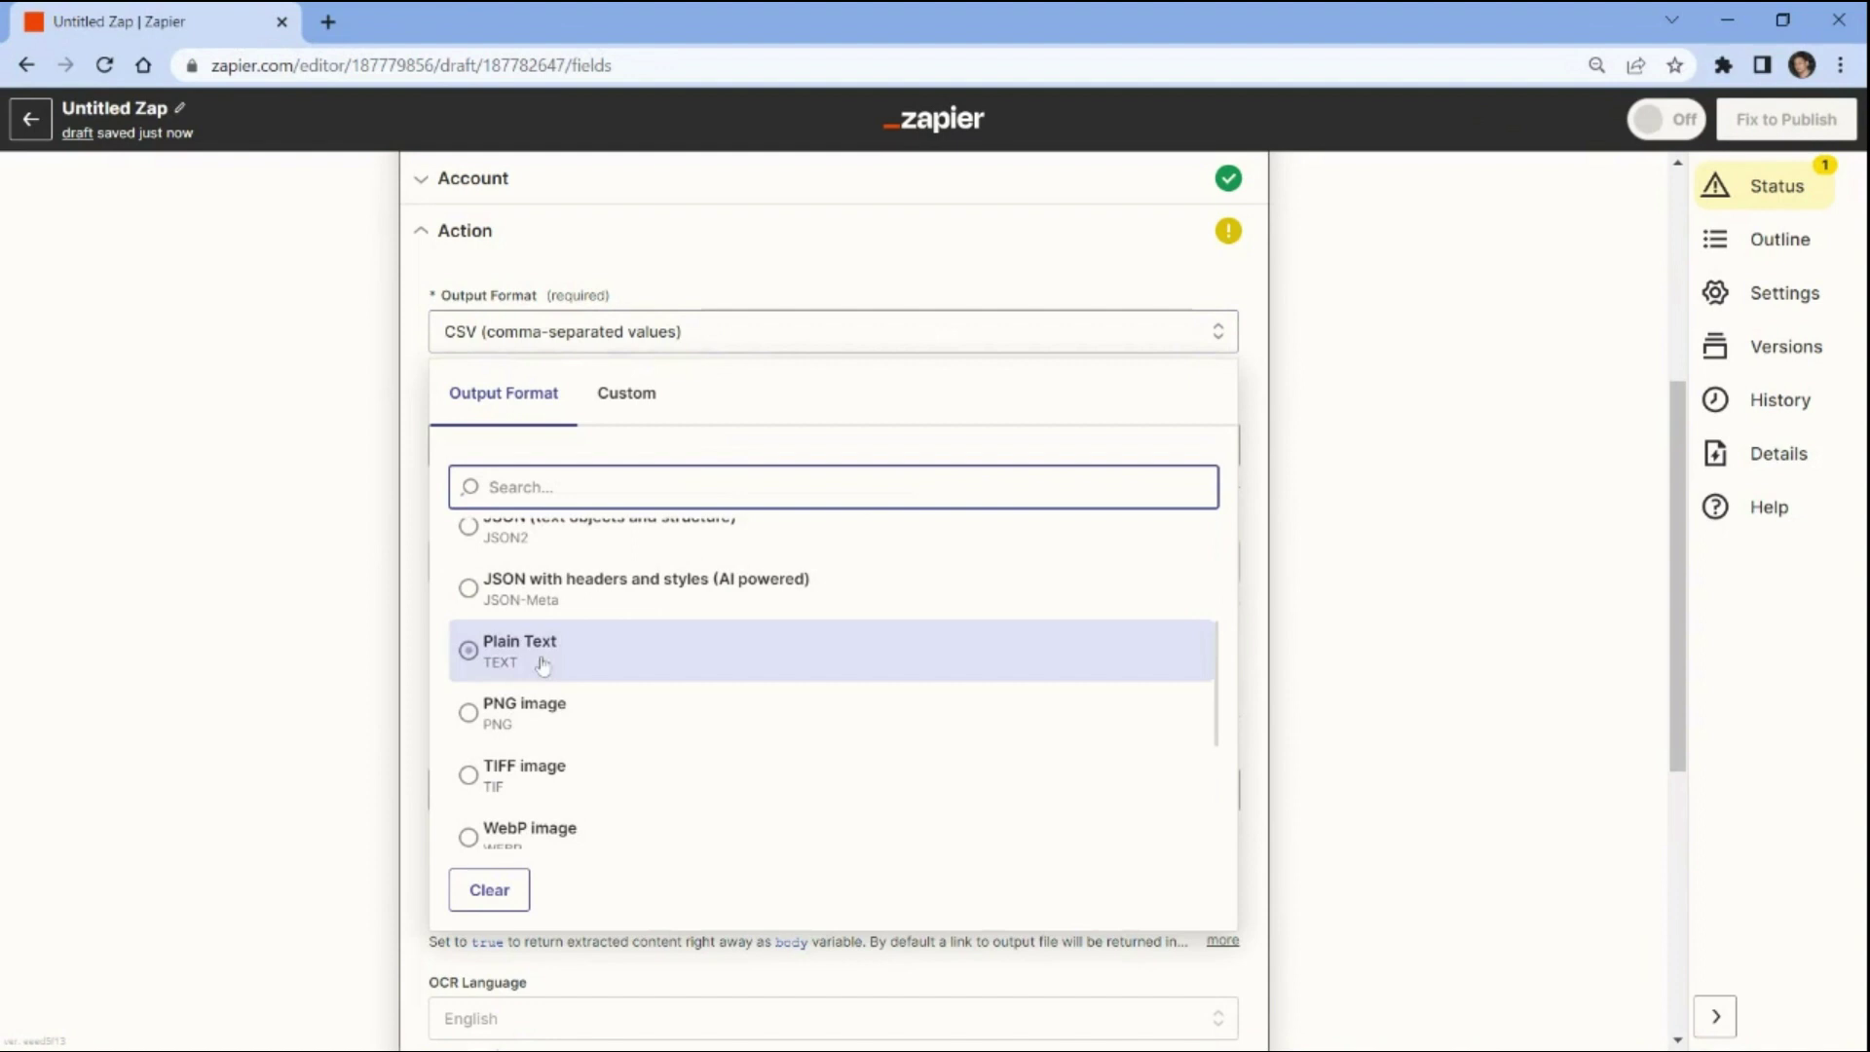
left_click(477, 650)
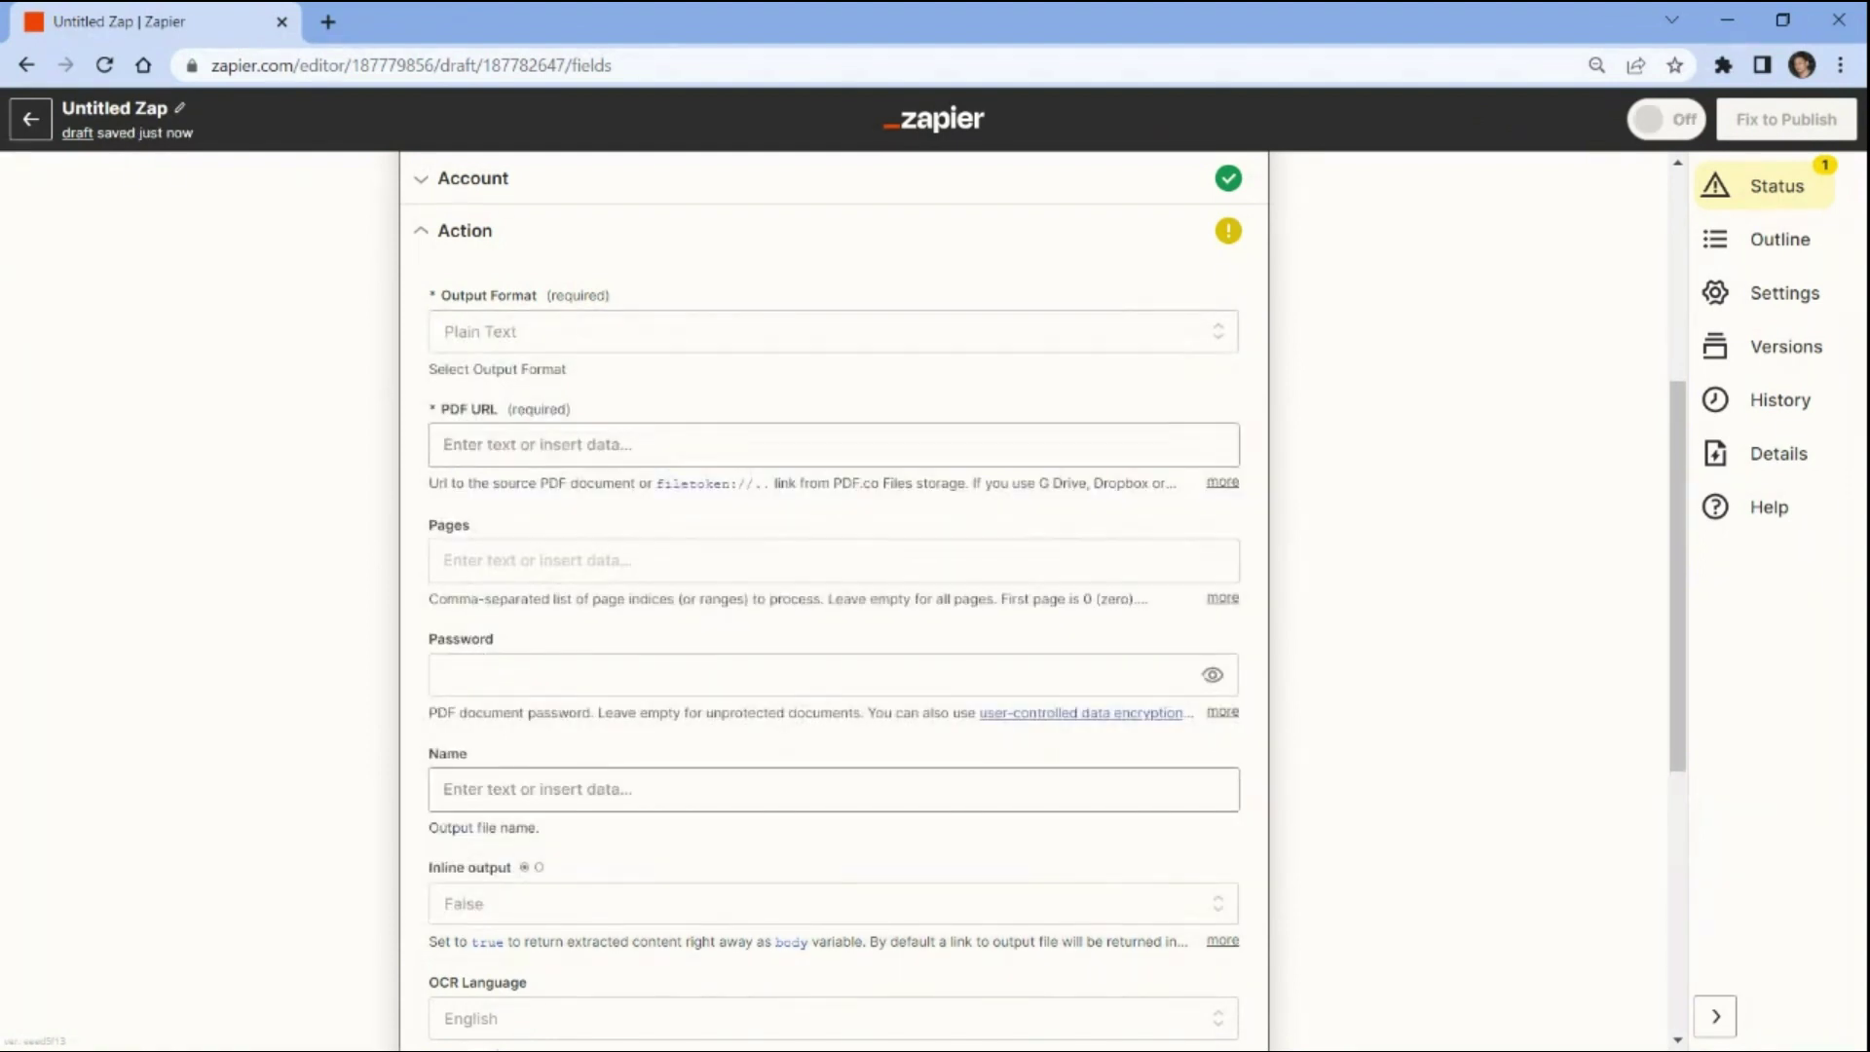
Use the PDF Merger step's Url as the PDF URL and set pages to 0-1
left_click(584, 444)
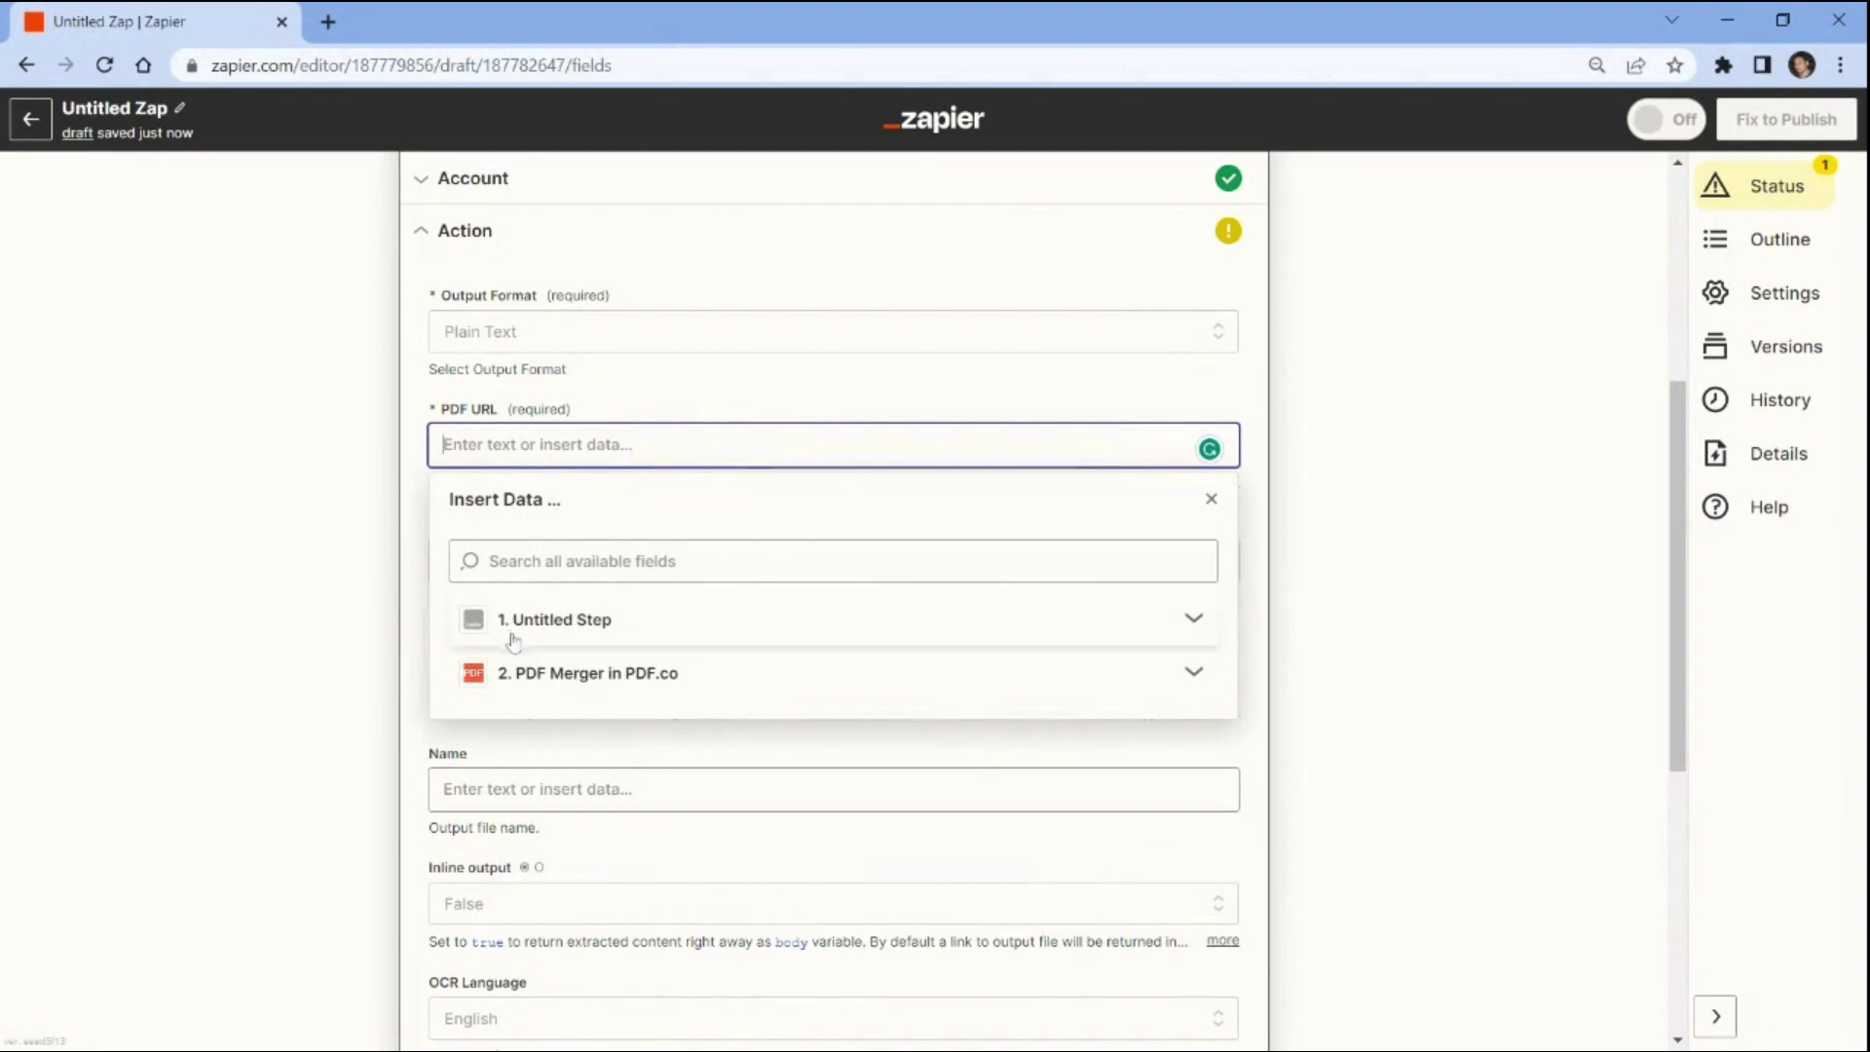
left_click(525, 673)
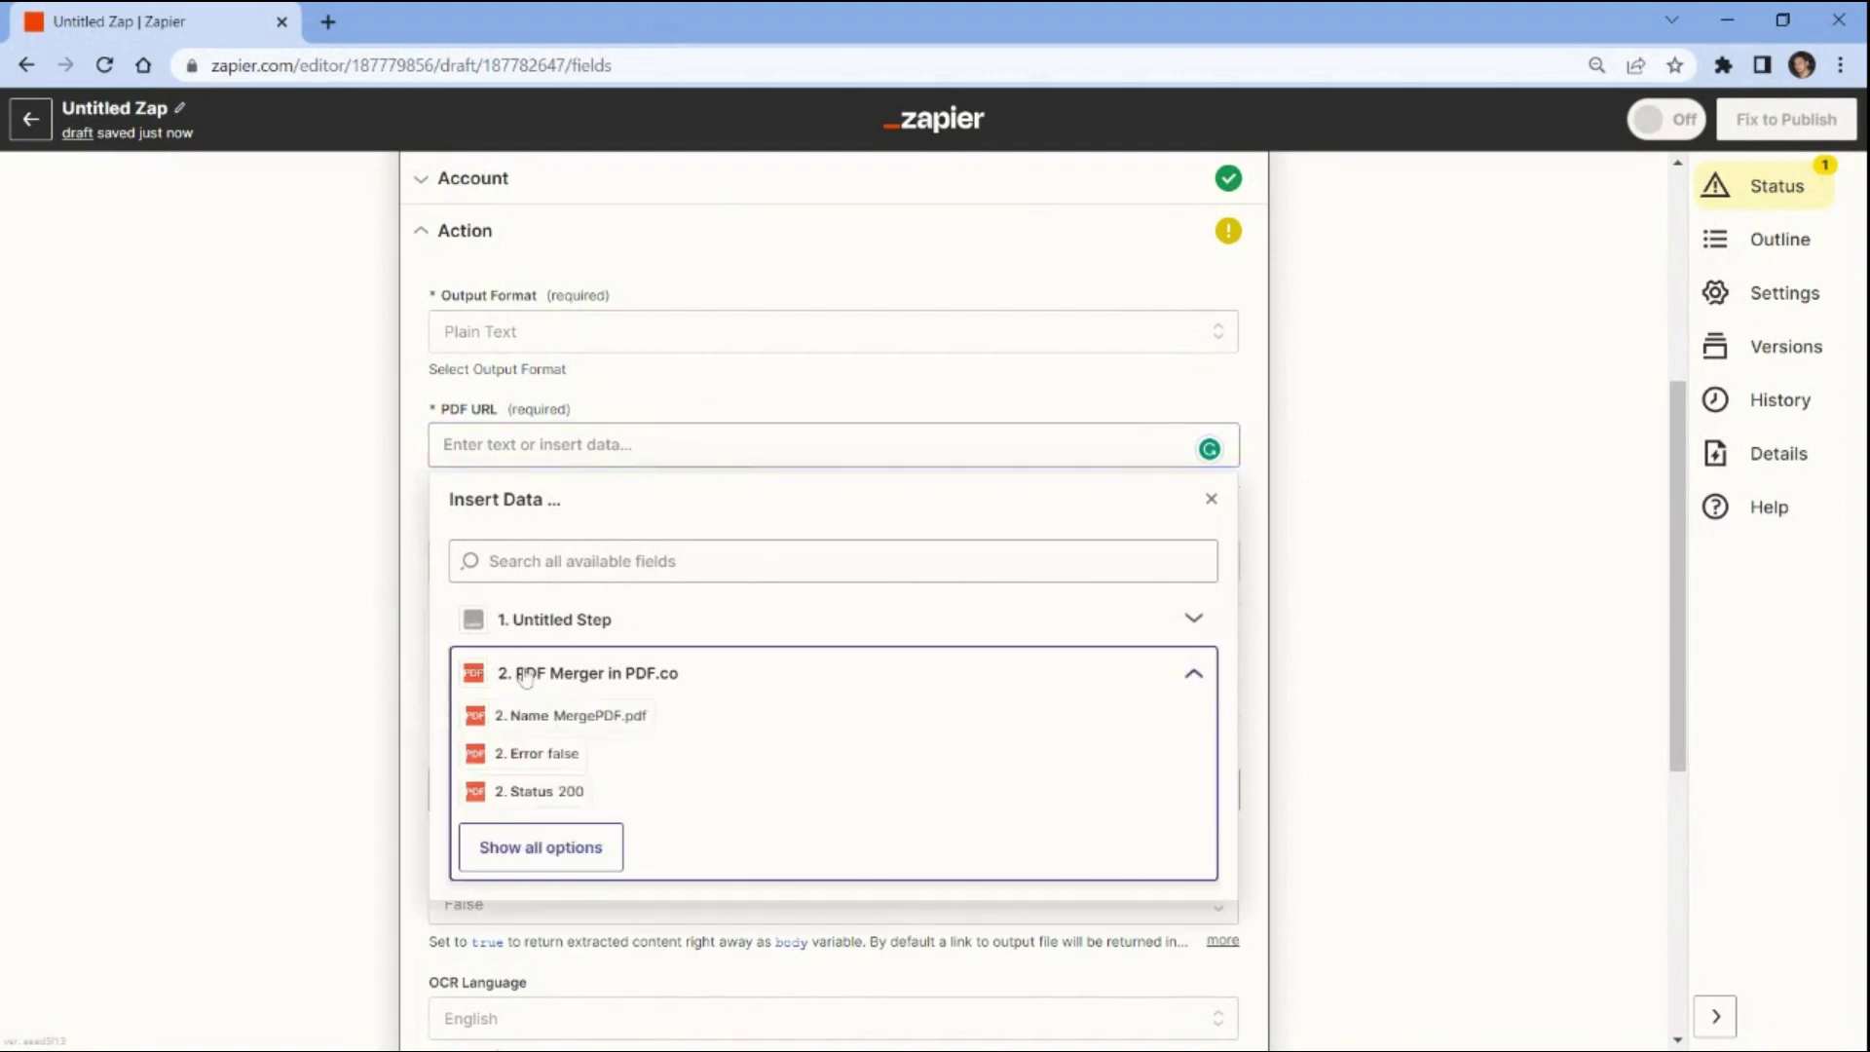
left_click(523, 850)
left_click(526, 818)
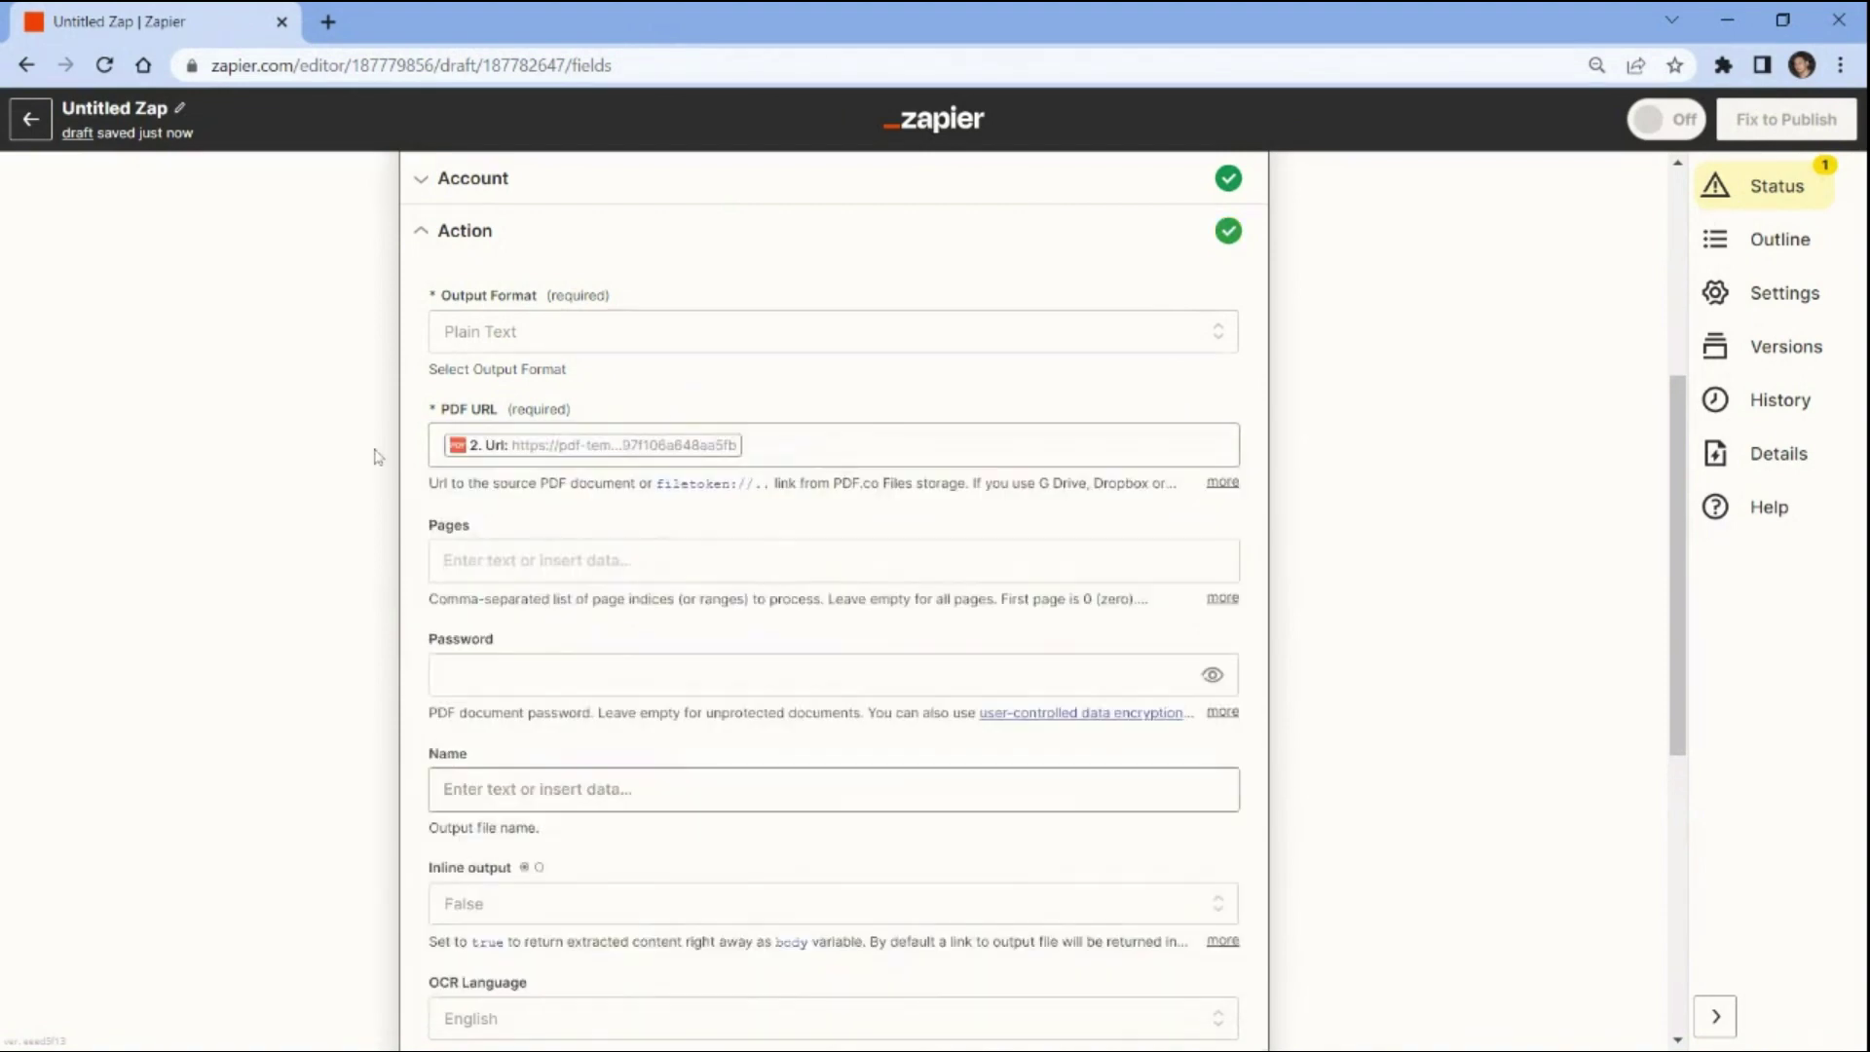
left_click(444, 560)
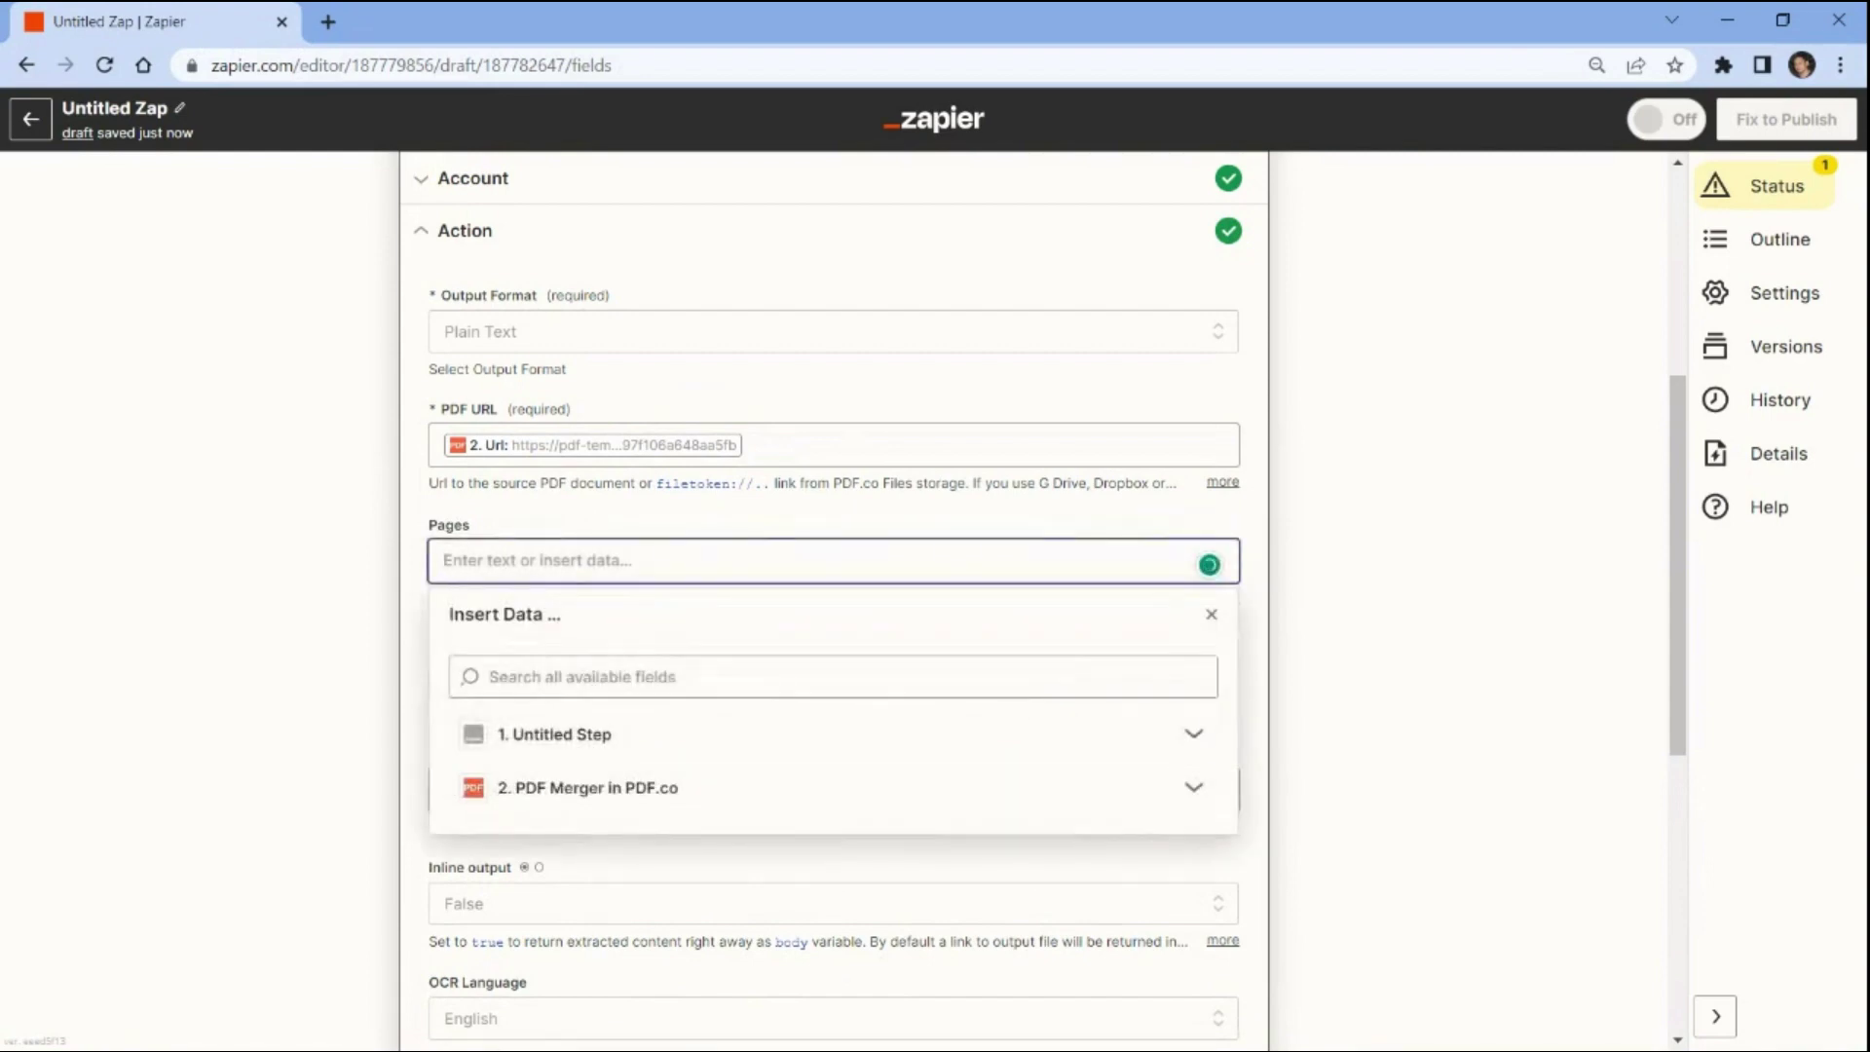
type("0-1")
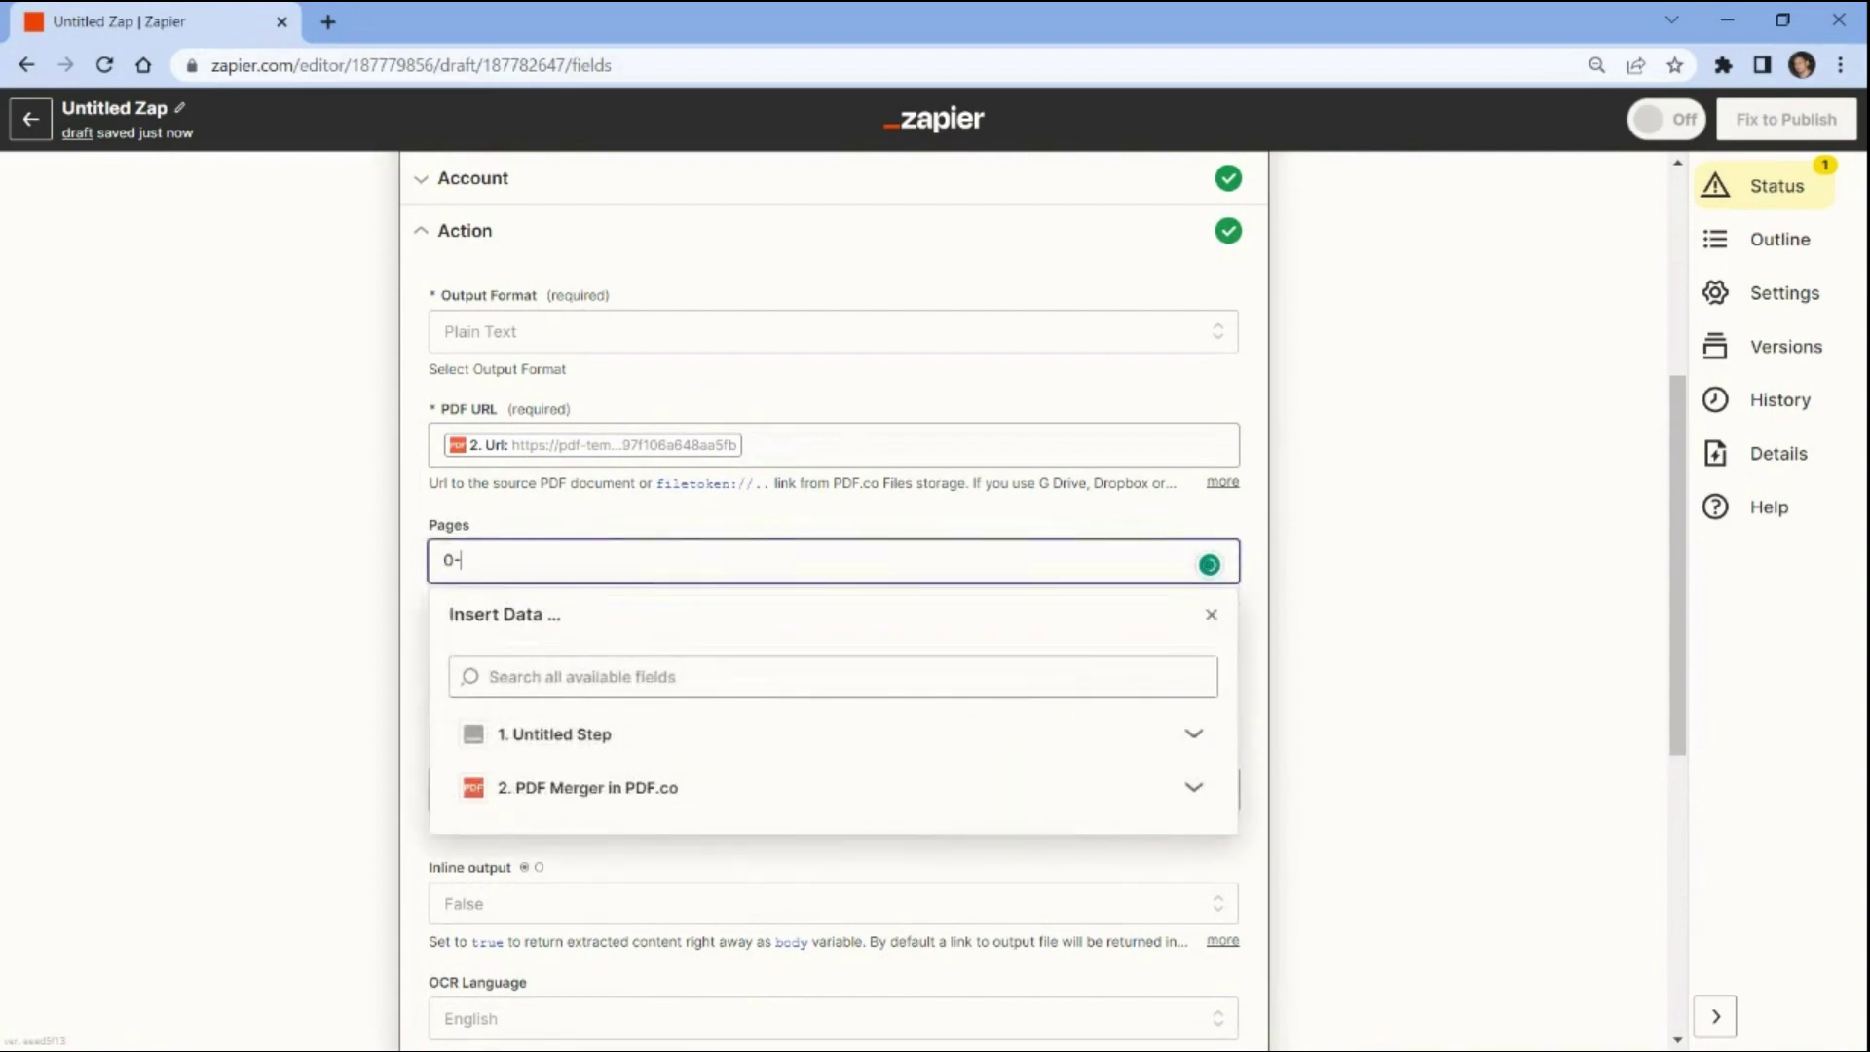
left_click(389, 565)
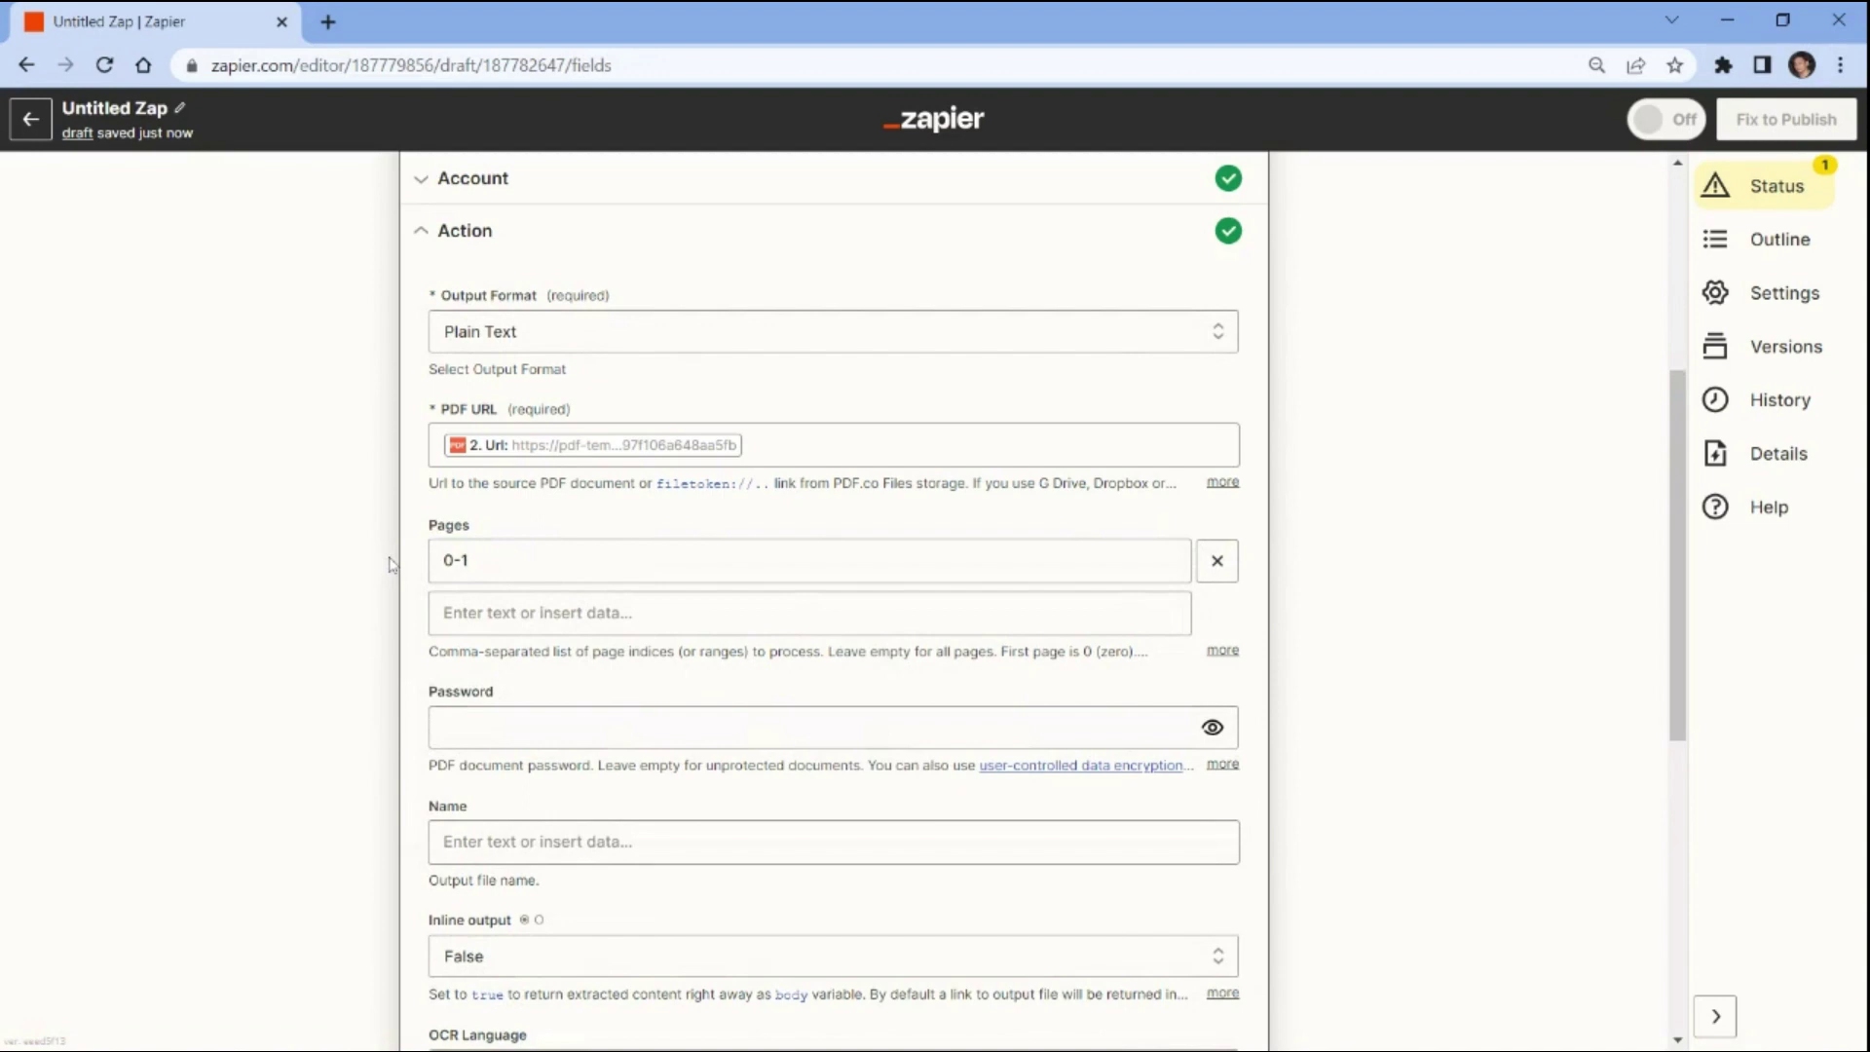
scroll(390, 565, "down", 7)
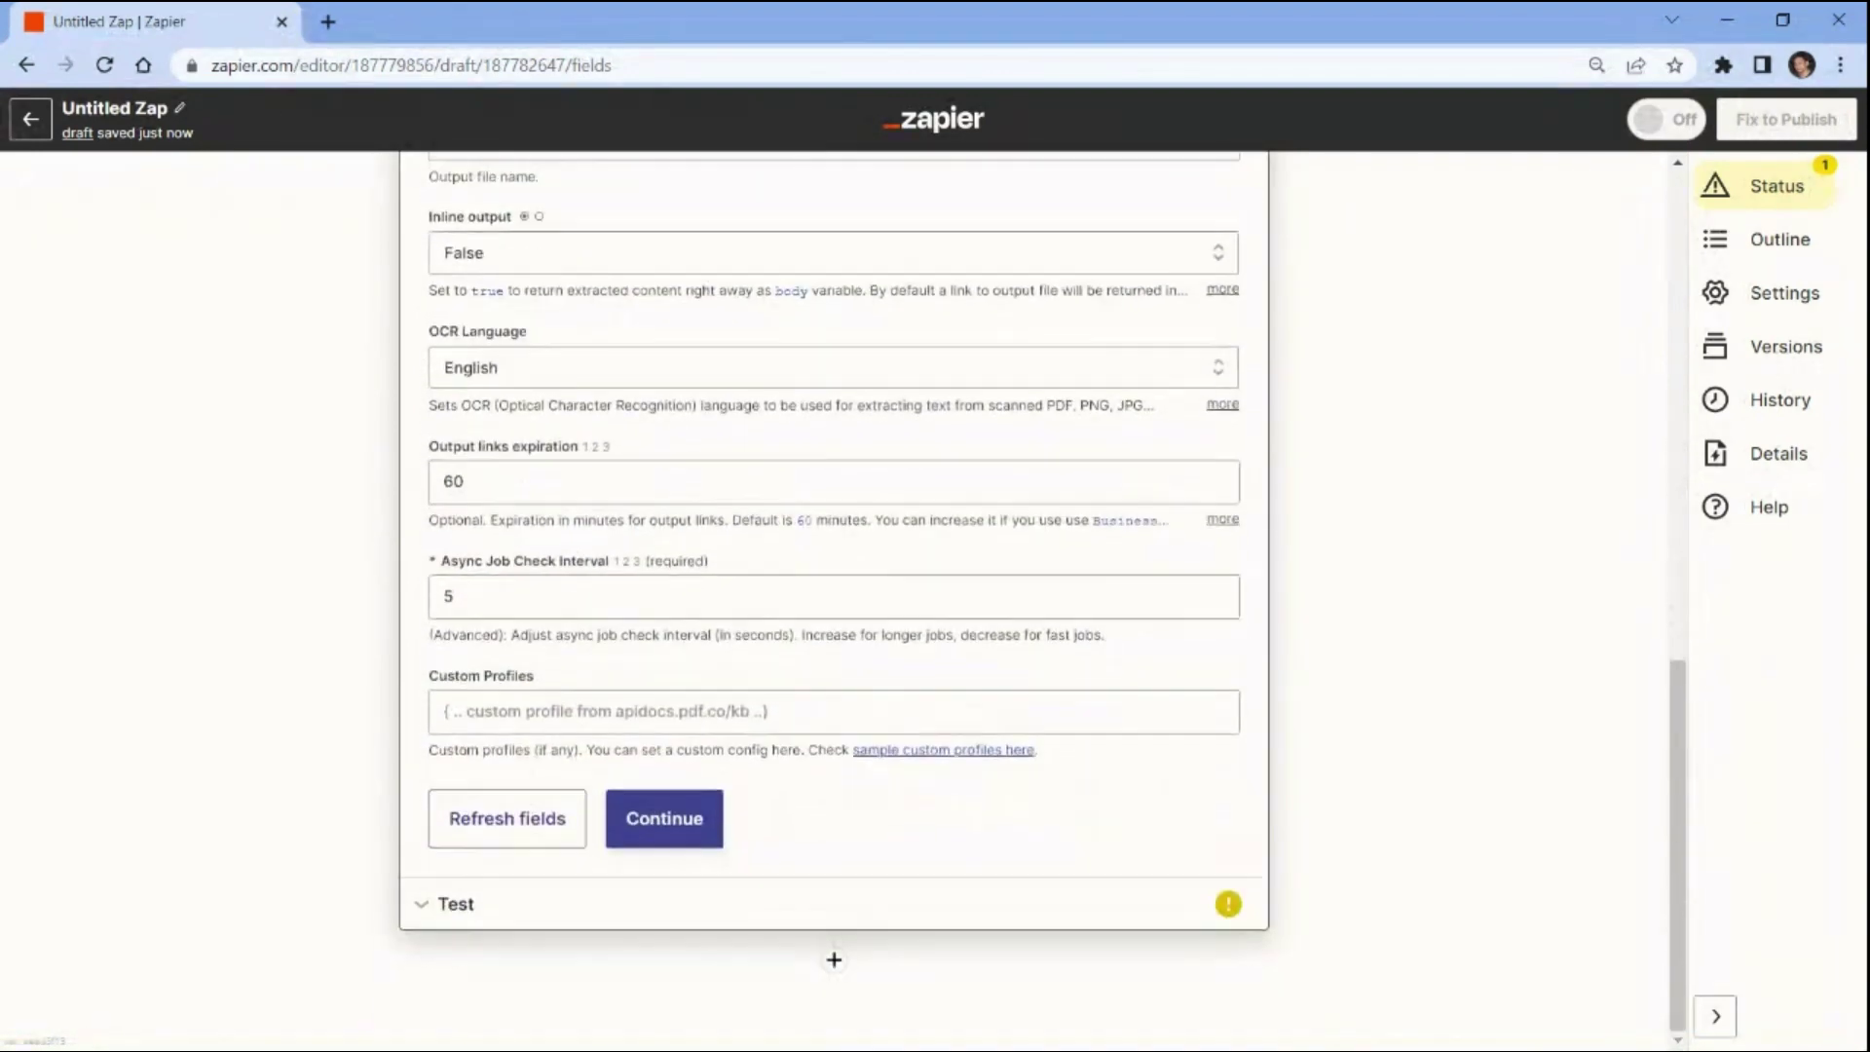
Test the PDF to Anything step and select the returned MergePDF.txt URL
left_click(668, 818)
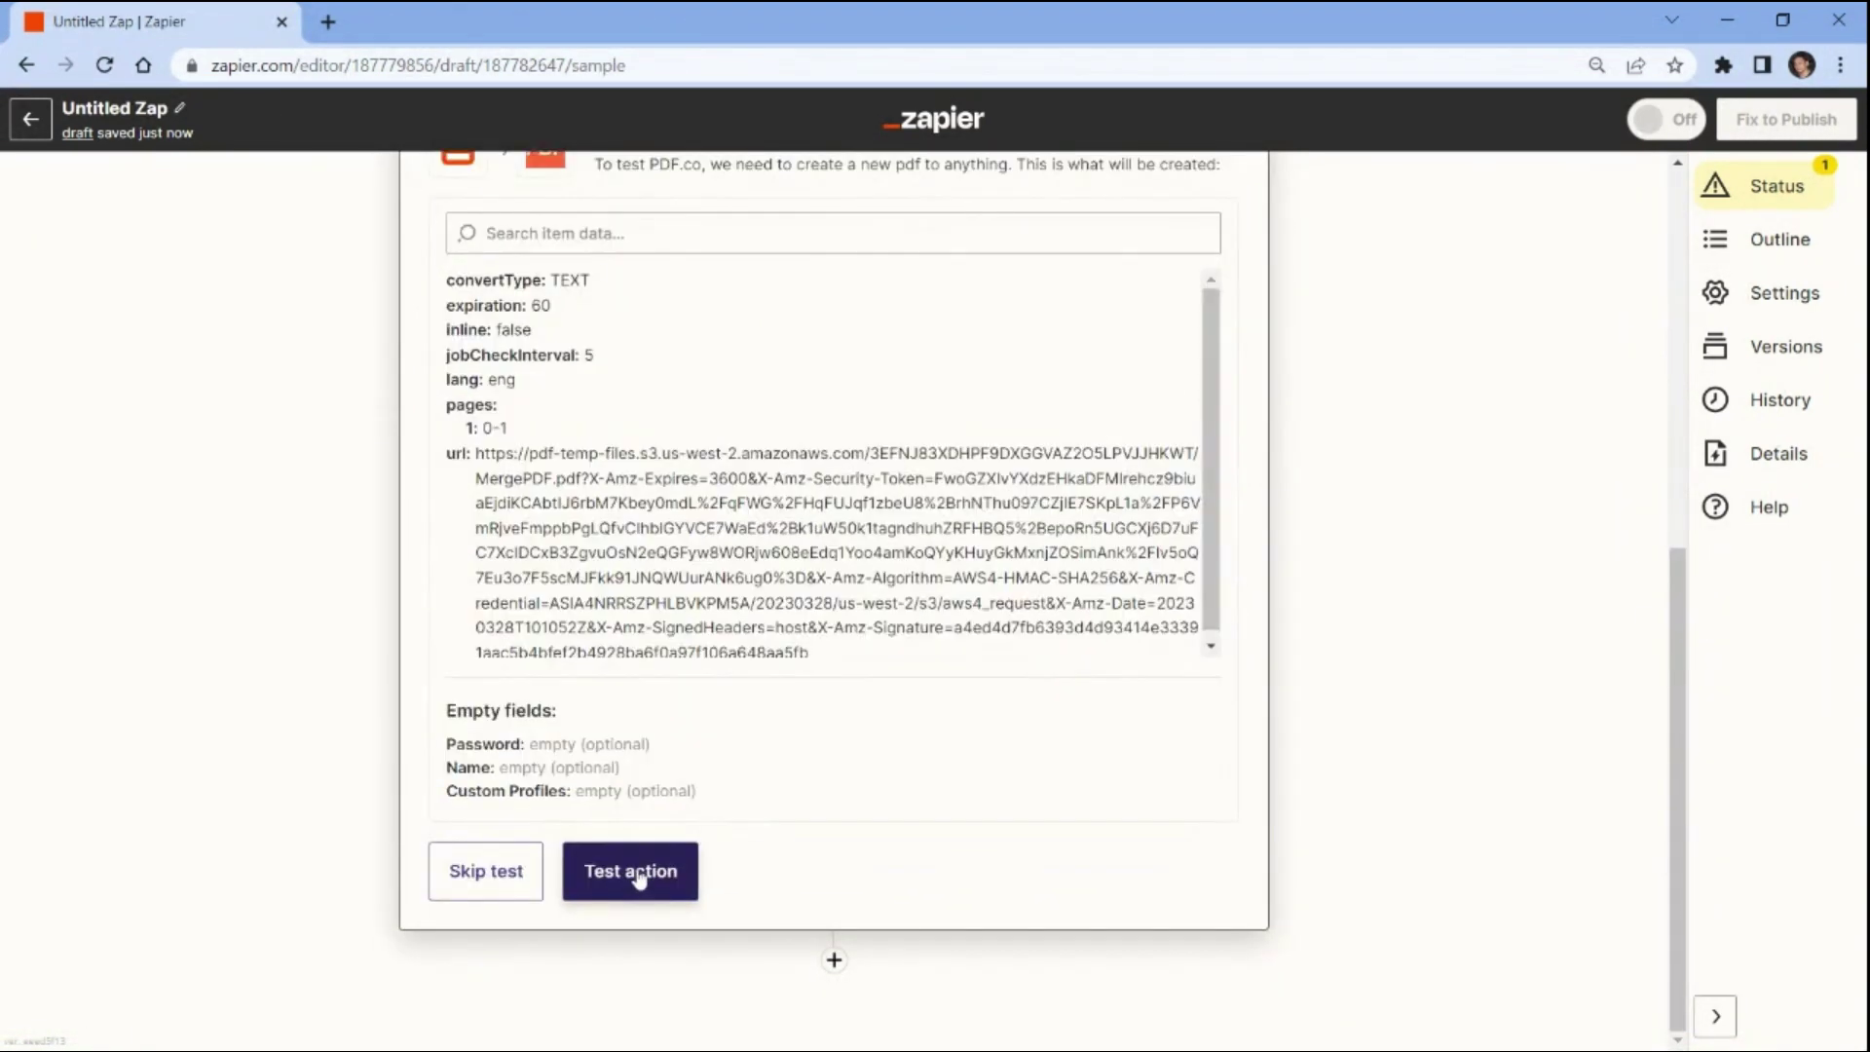
left_click(638, 872)
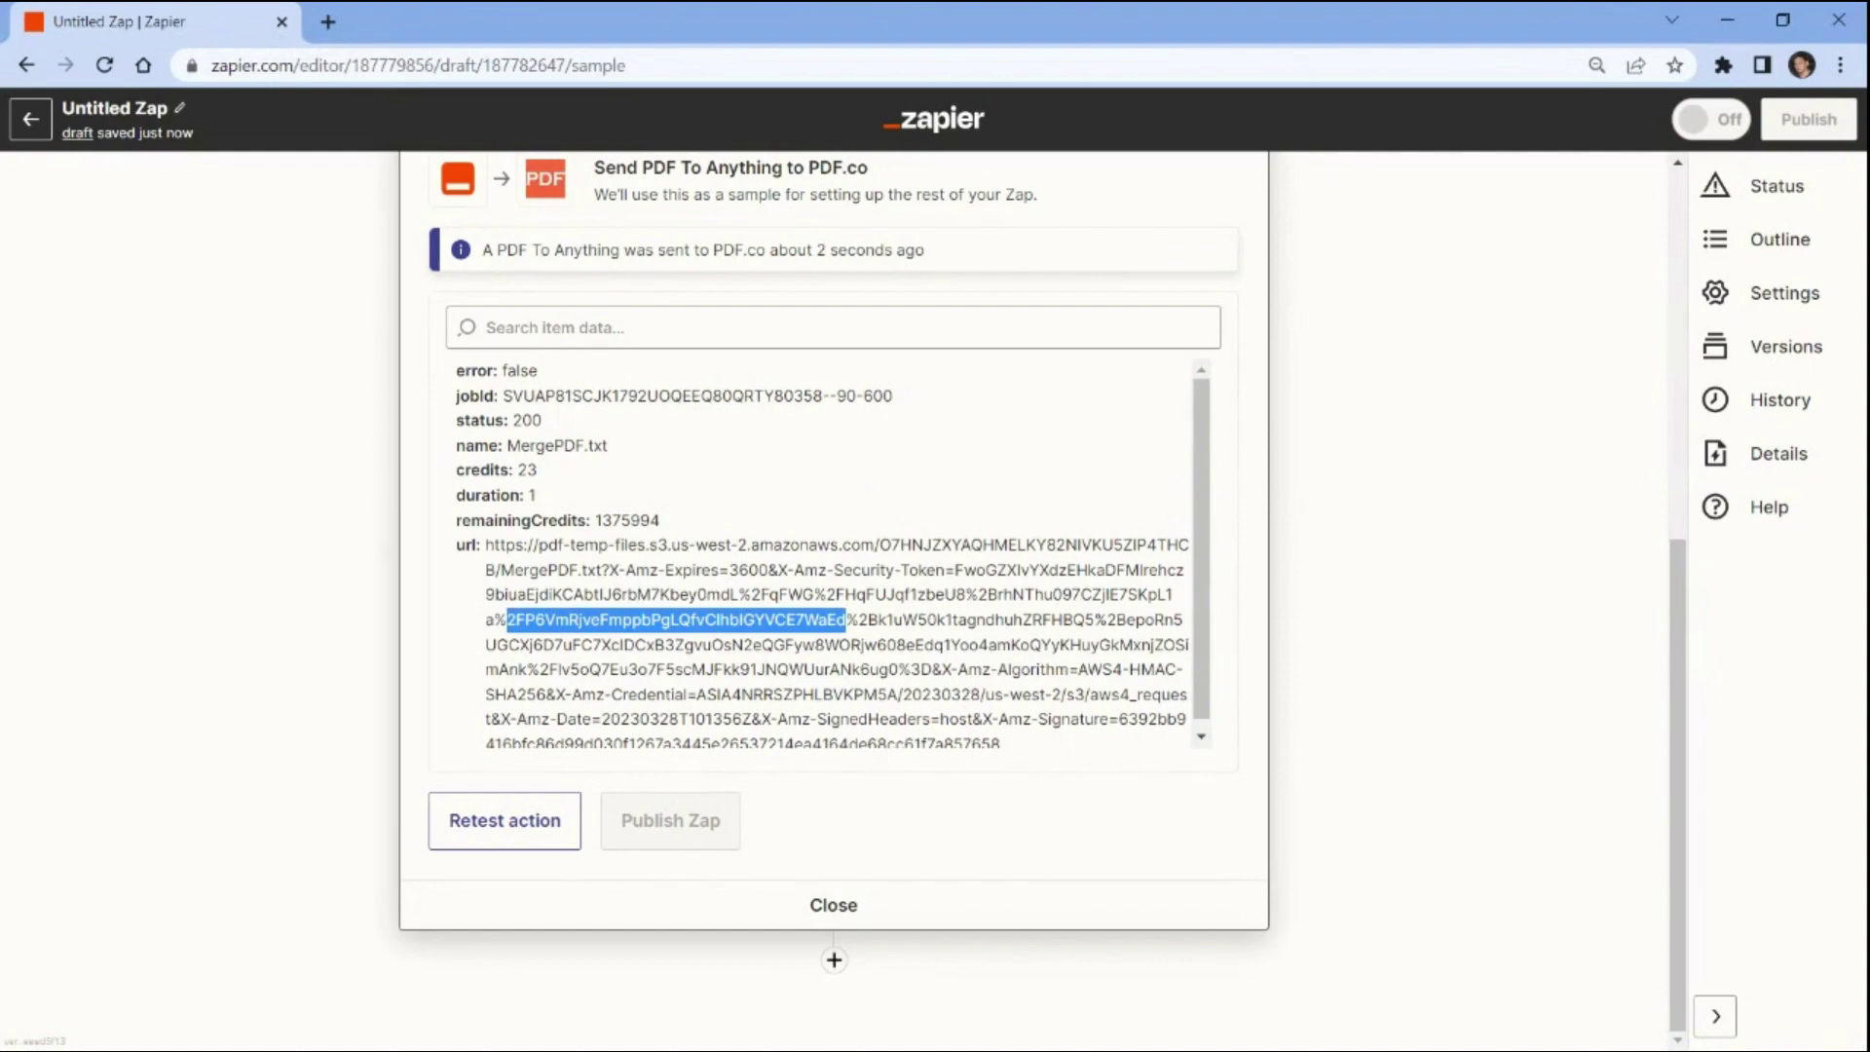
triple_click(681, 620)
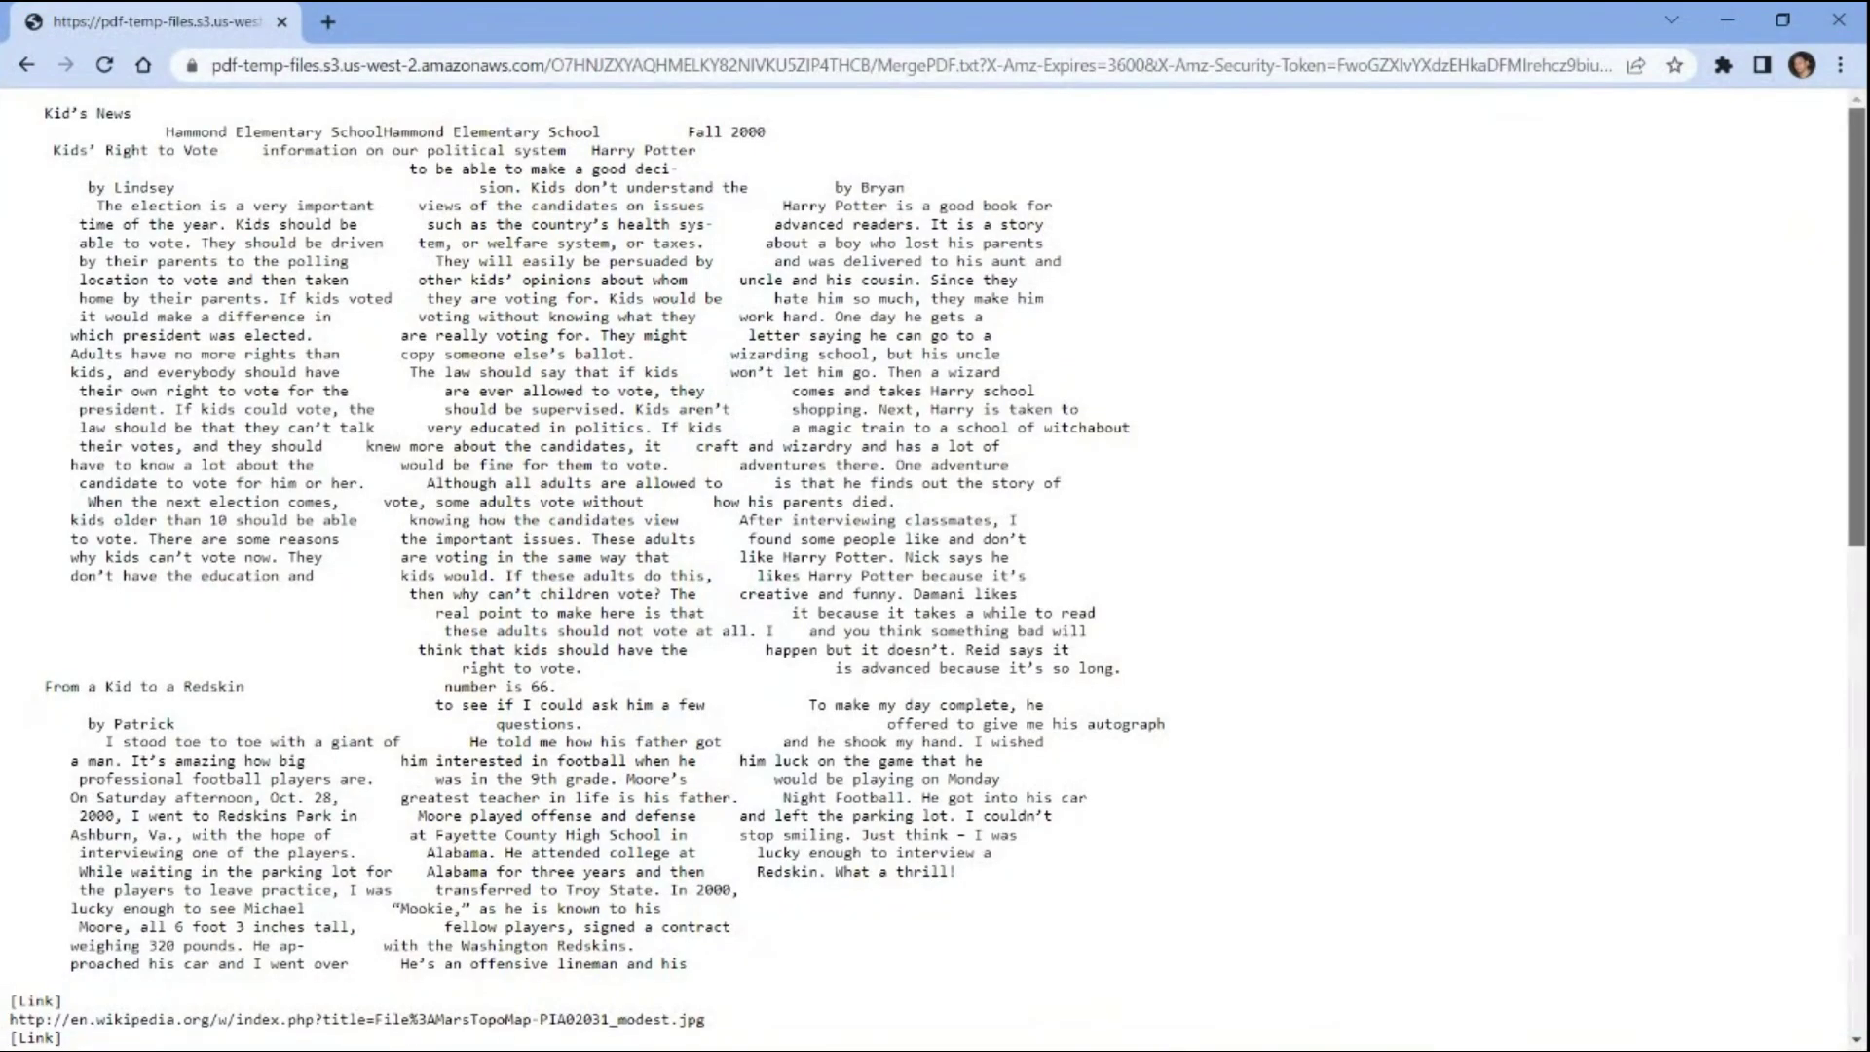
Review the extracted text, copy all of it, and close the tab to return to Zapier
scroll(935, 565, "down", 15)
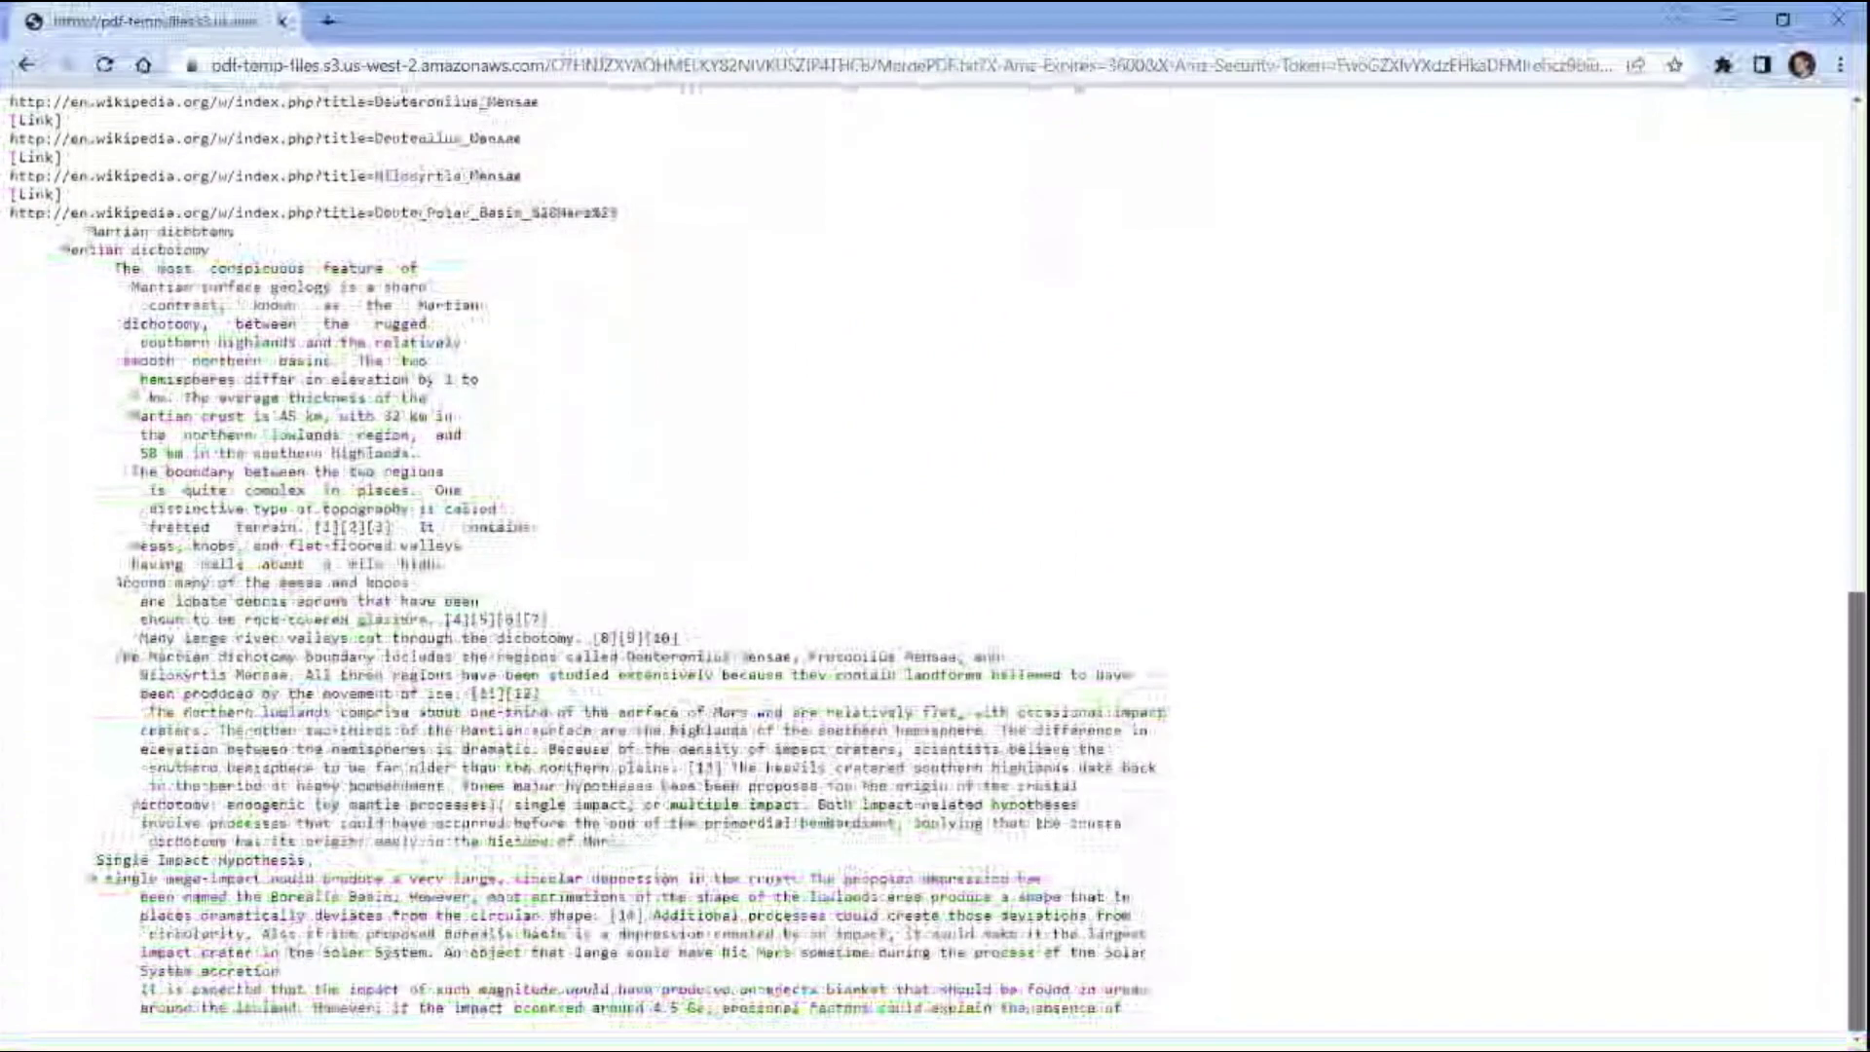
key("ctrl+a")
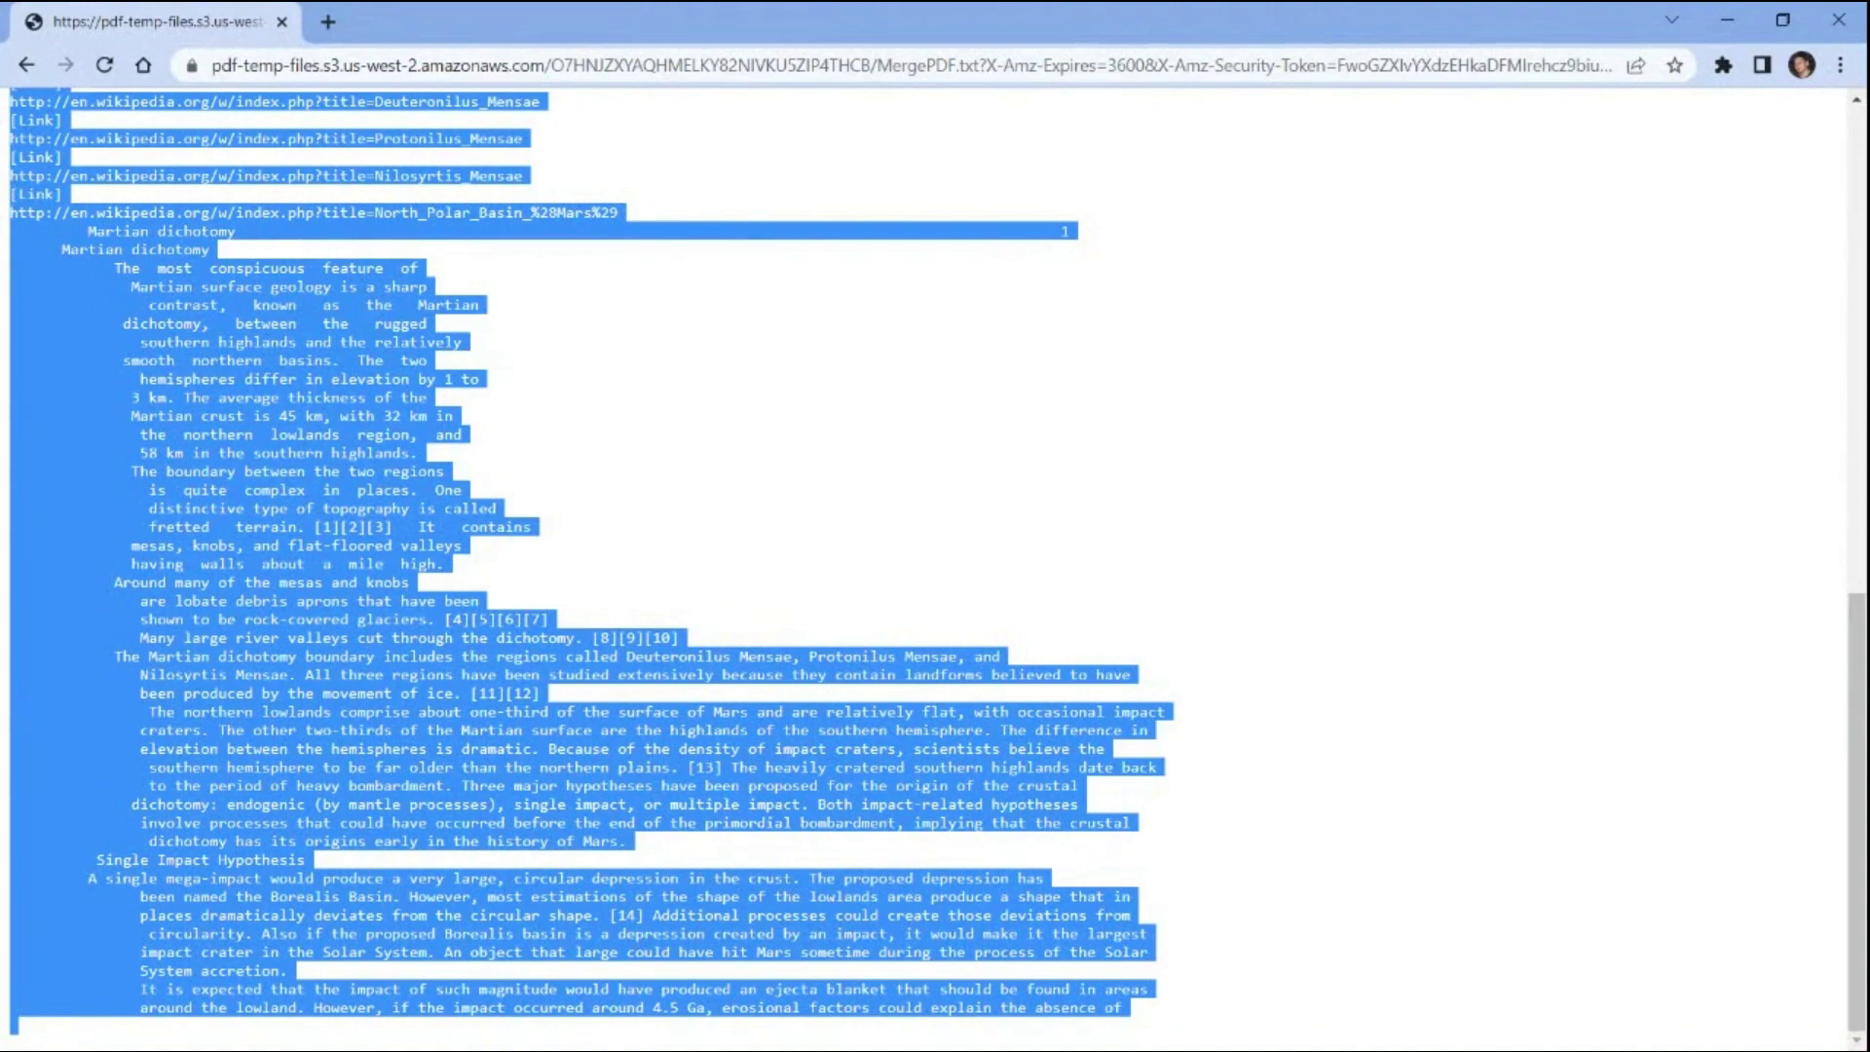
key("ctrl+w")
Set step 4 to the ChatGPT app with the Conversation event
type("C")
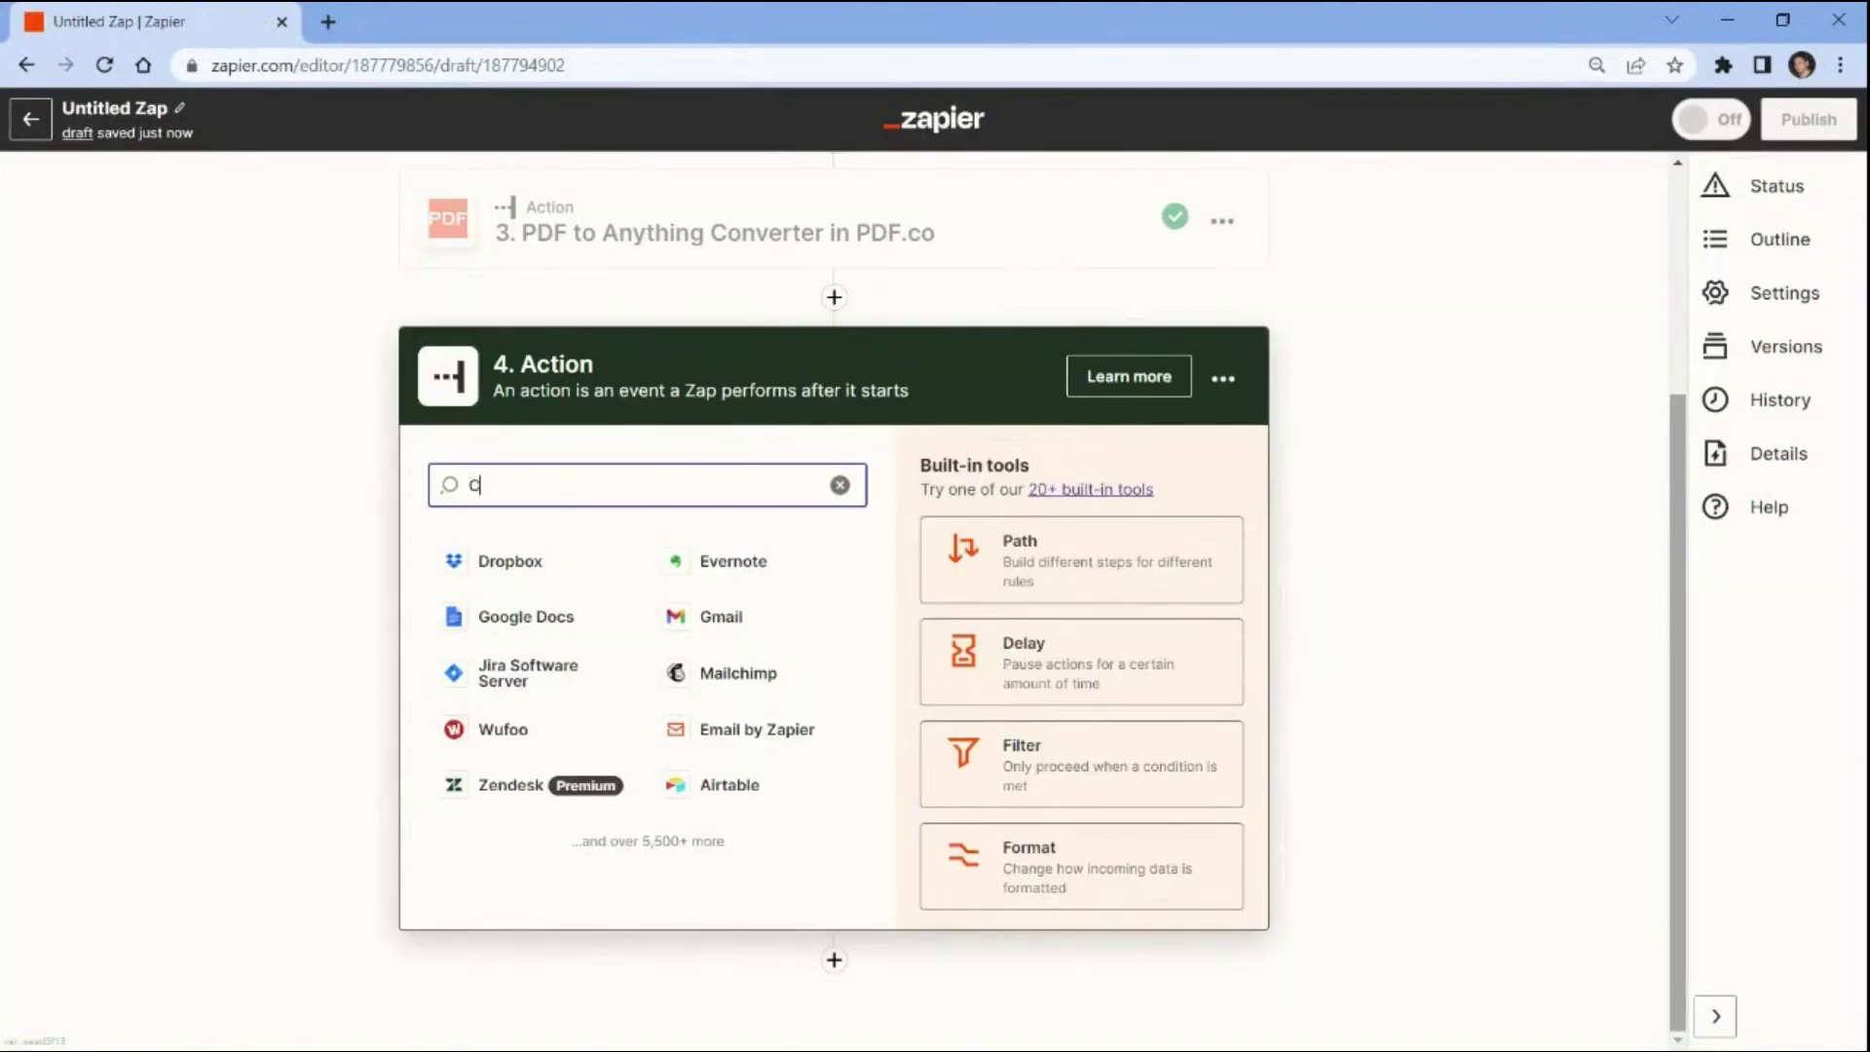
type("hatgt")
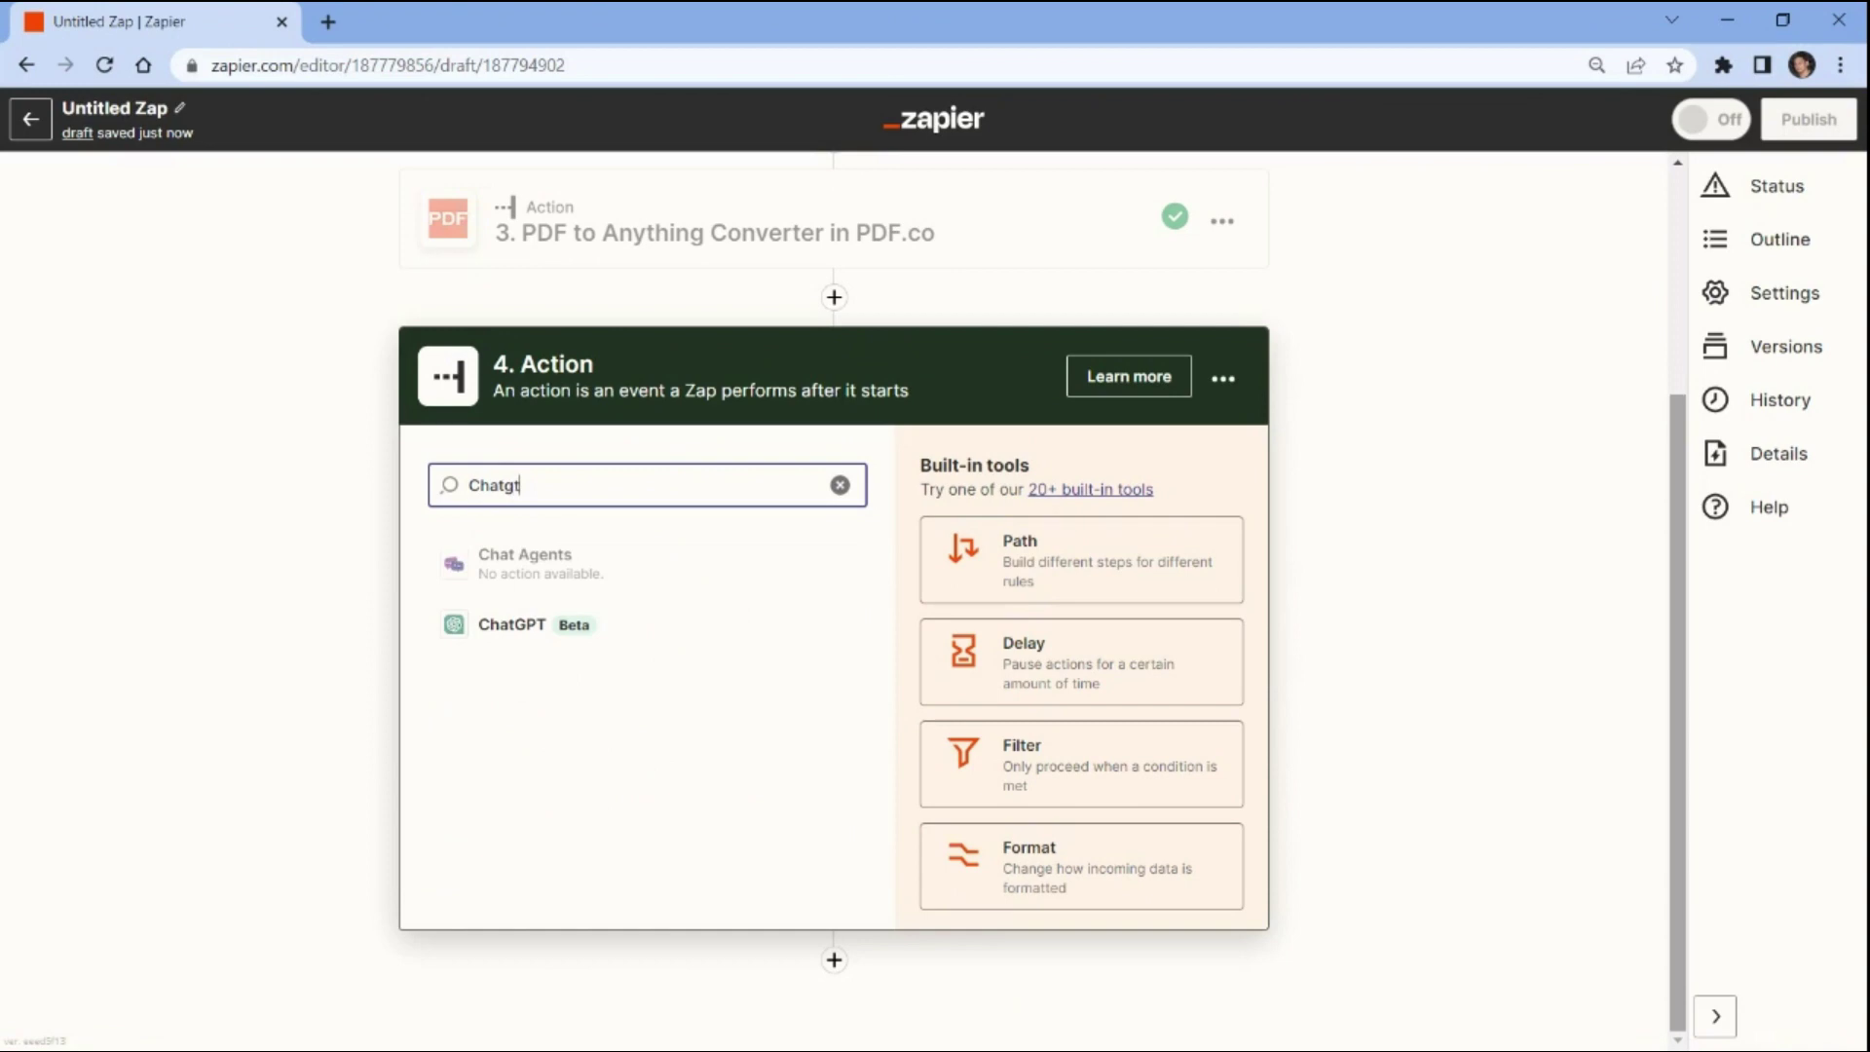
left_click(516, 635)
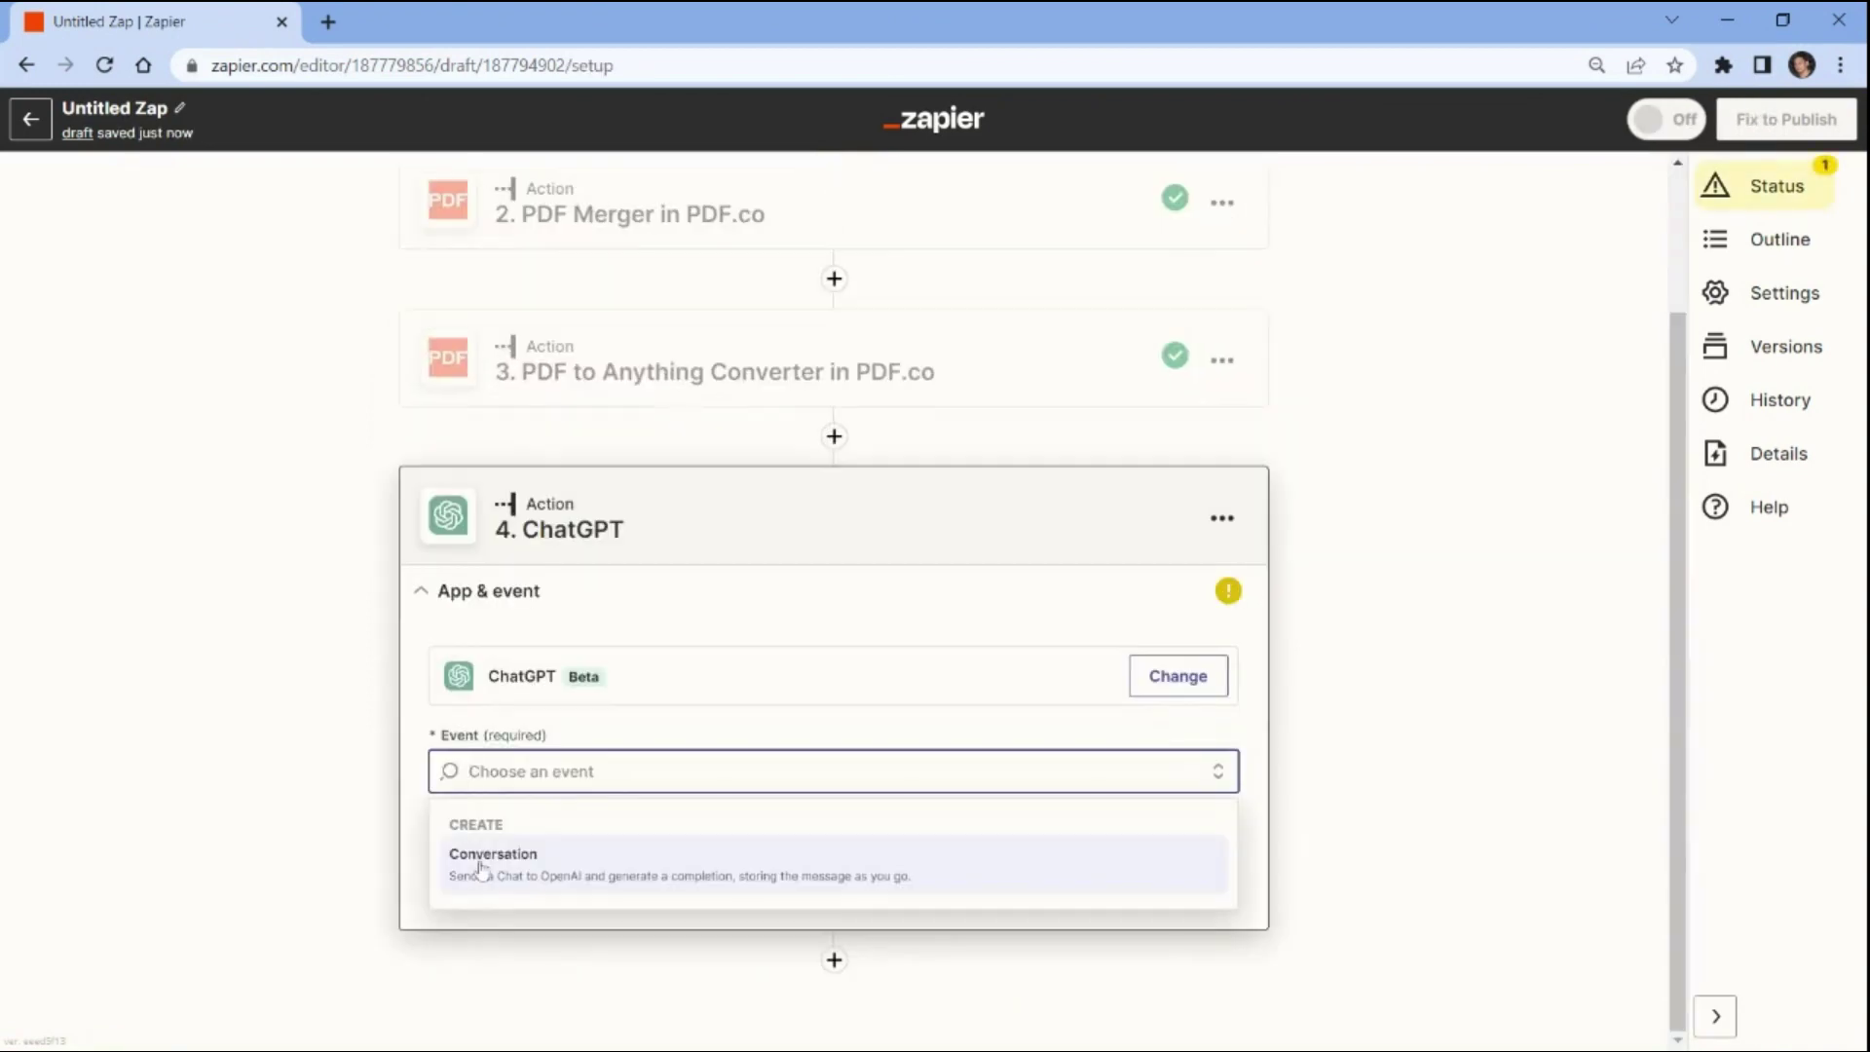
left_click(492, 857)
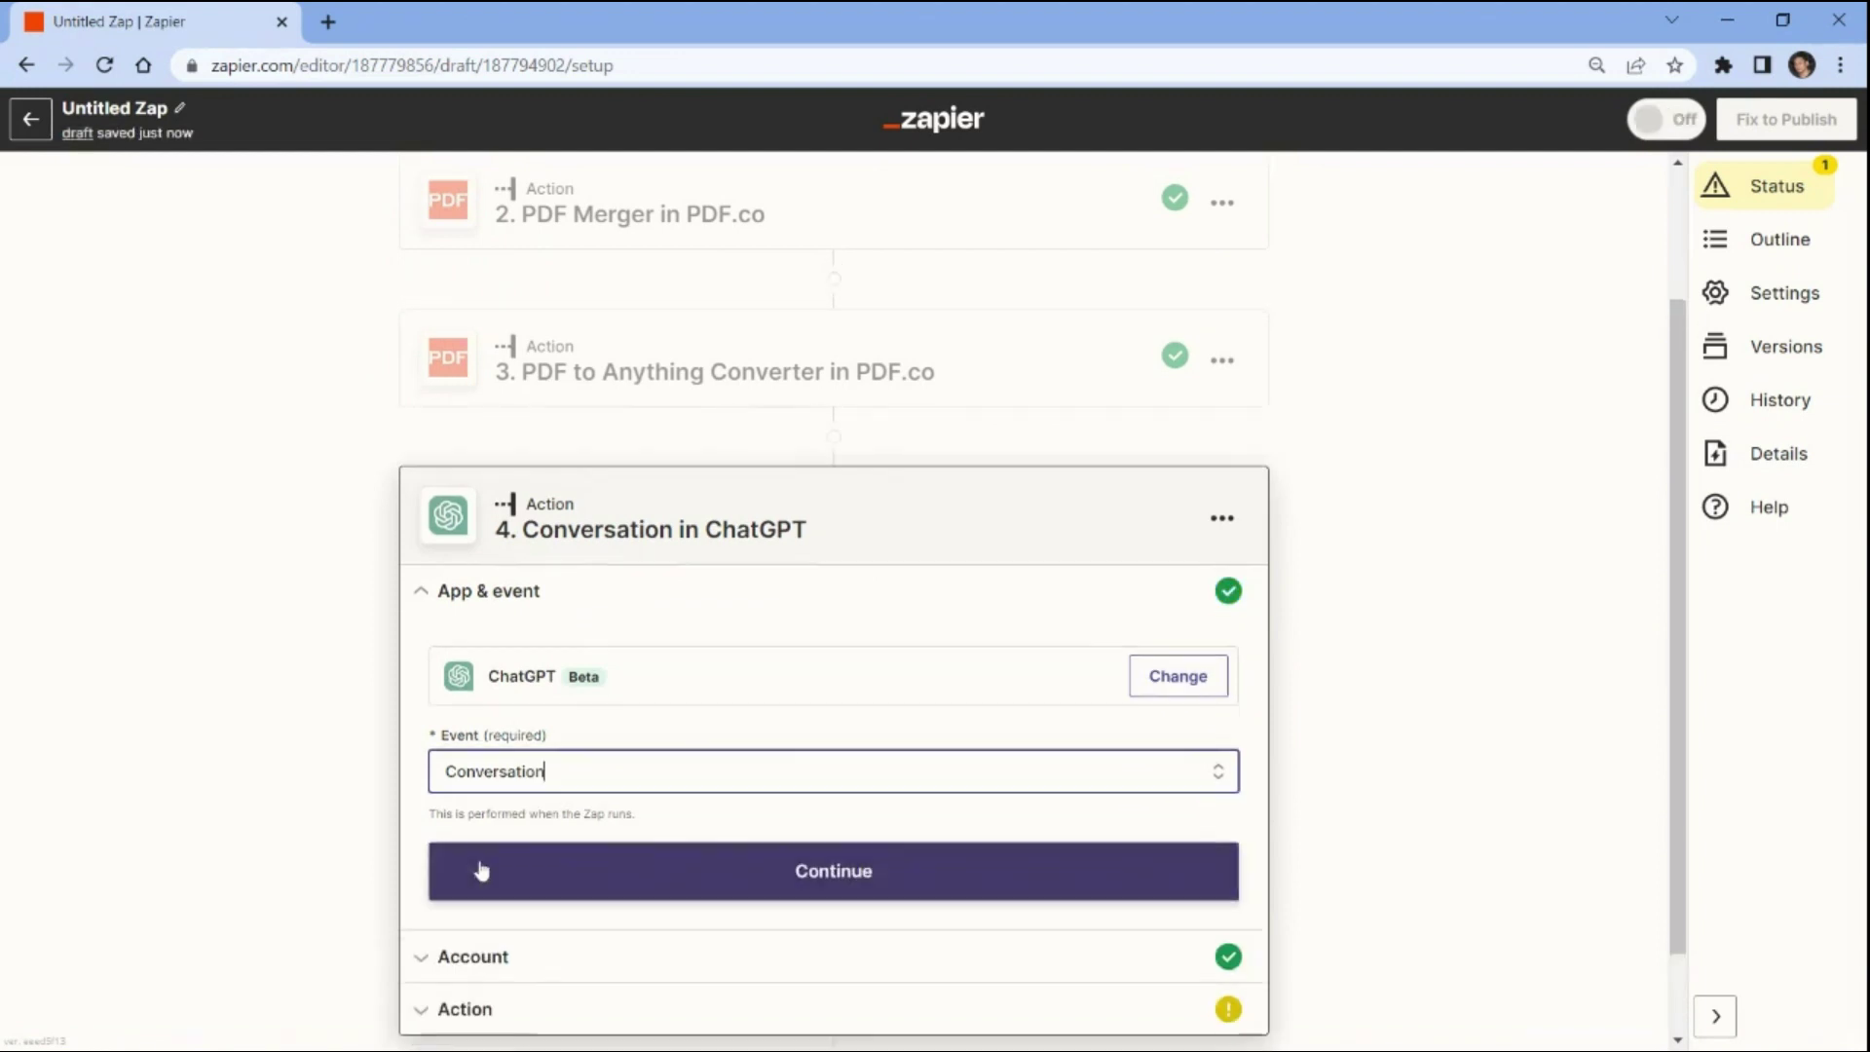
left_click(480, 870)
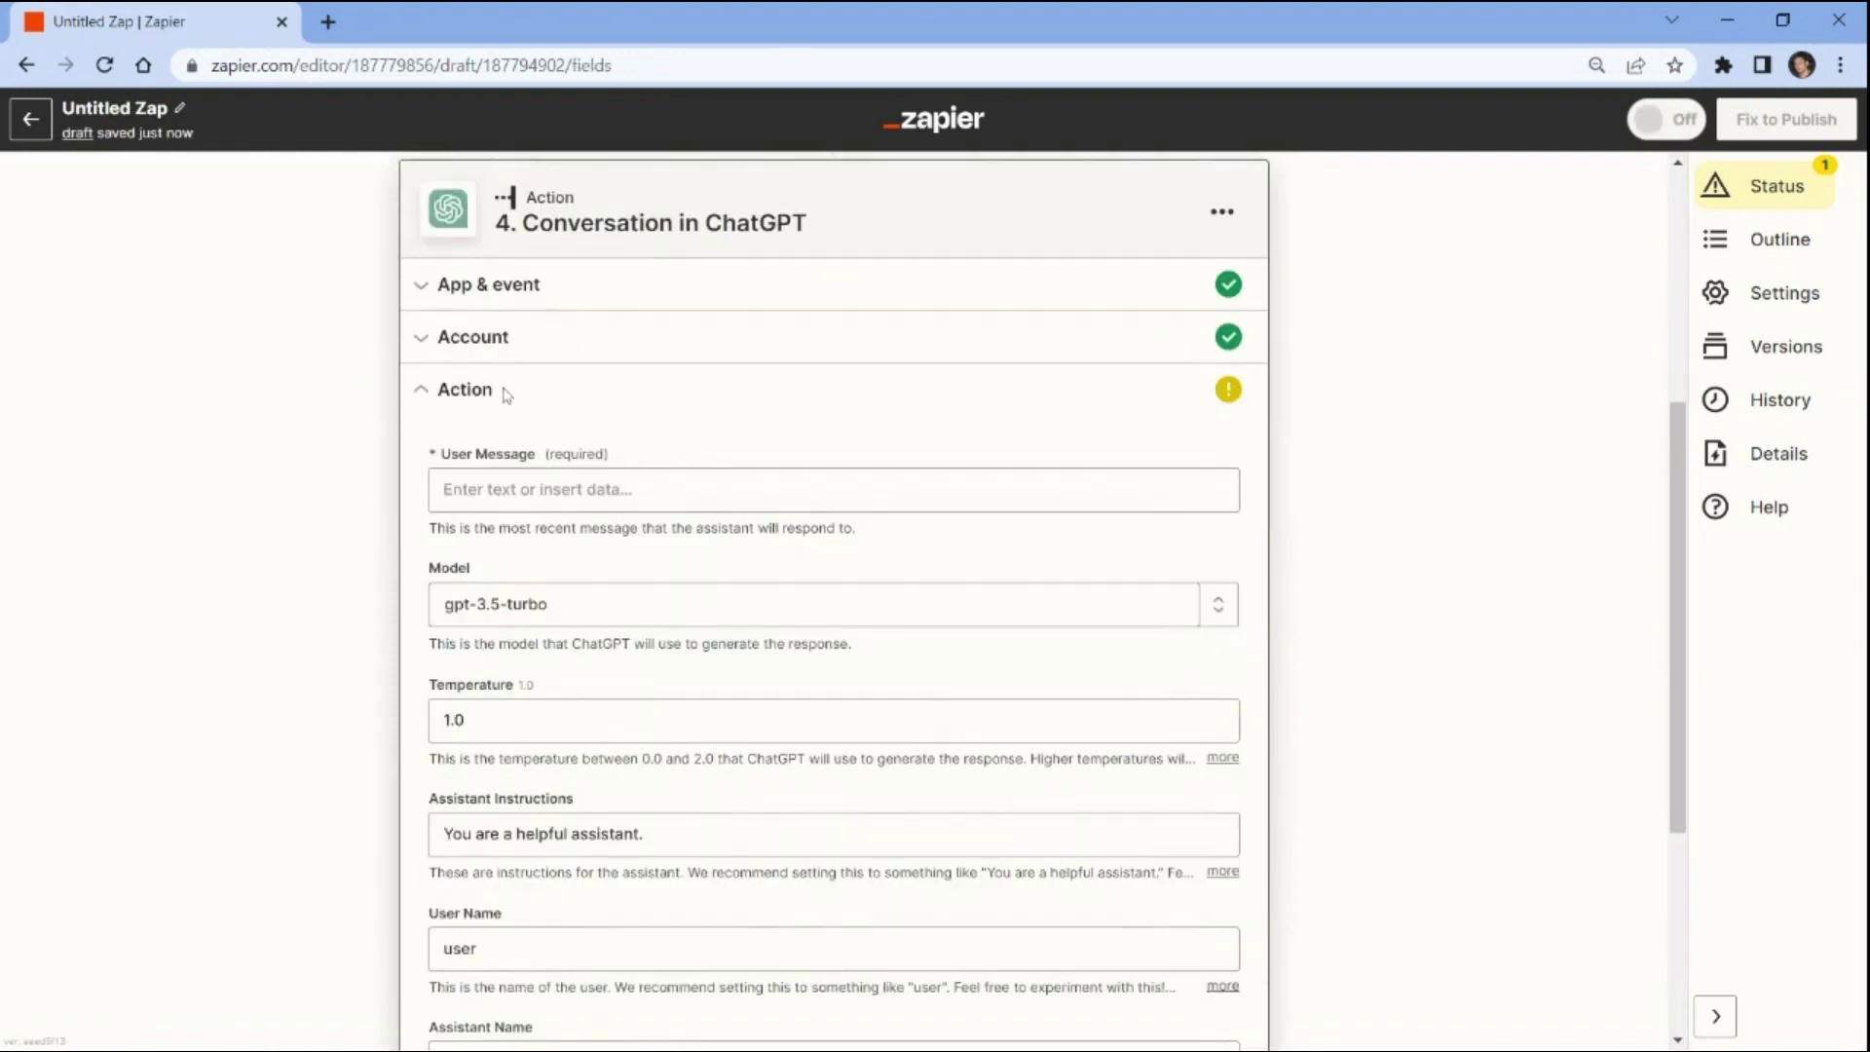
Write the user message 'Summarize these articles Kid's News and Martian Dichotomy:' followed by the pasted text
left_click(492, 489)
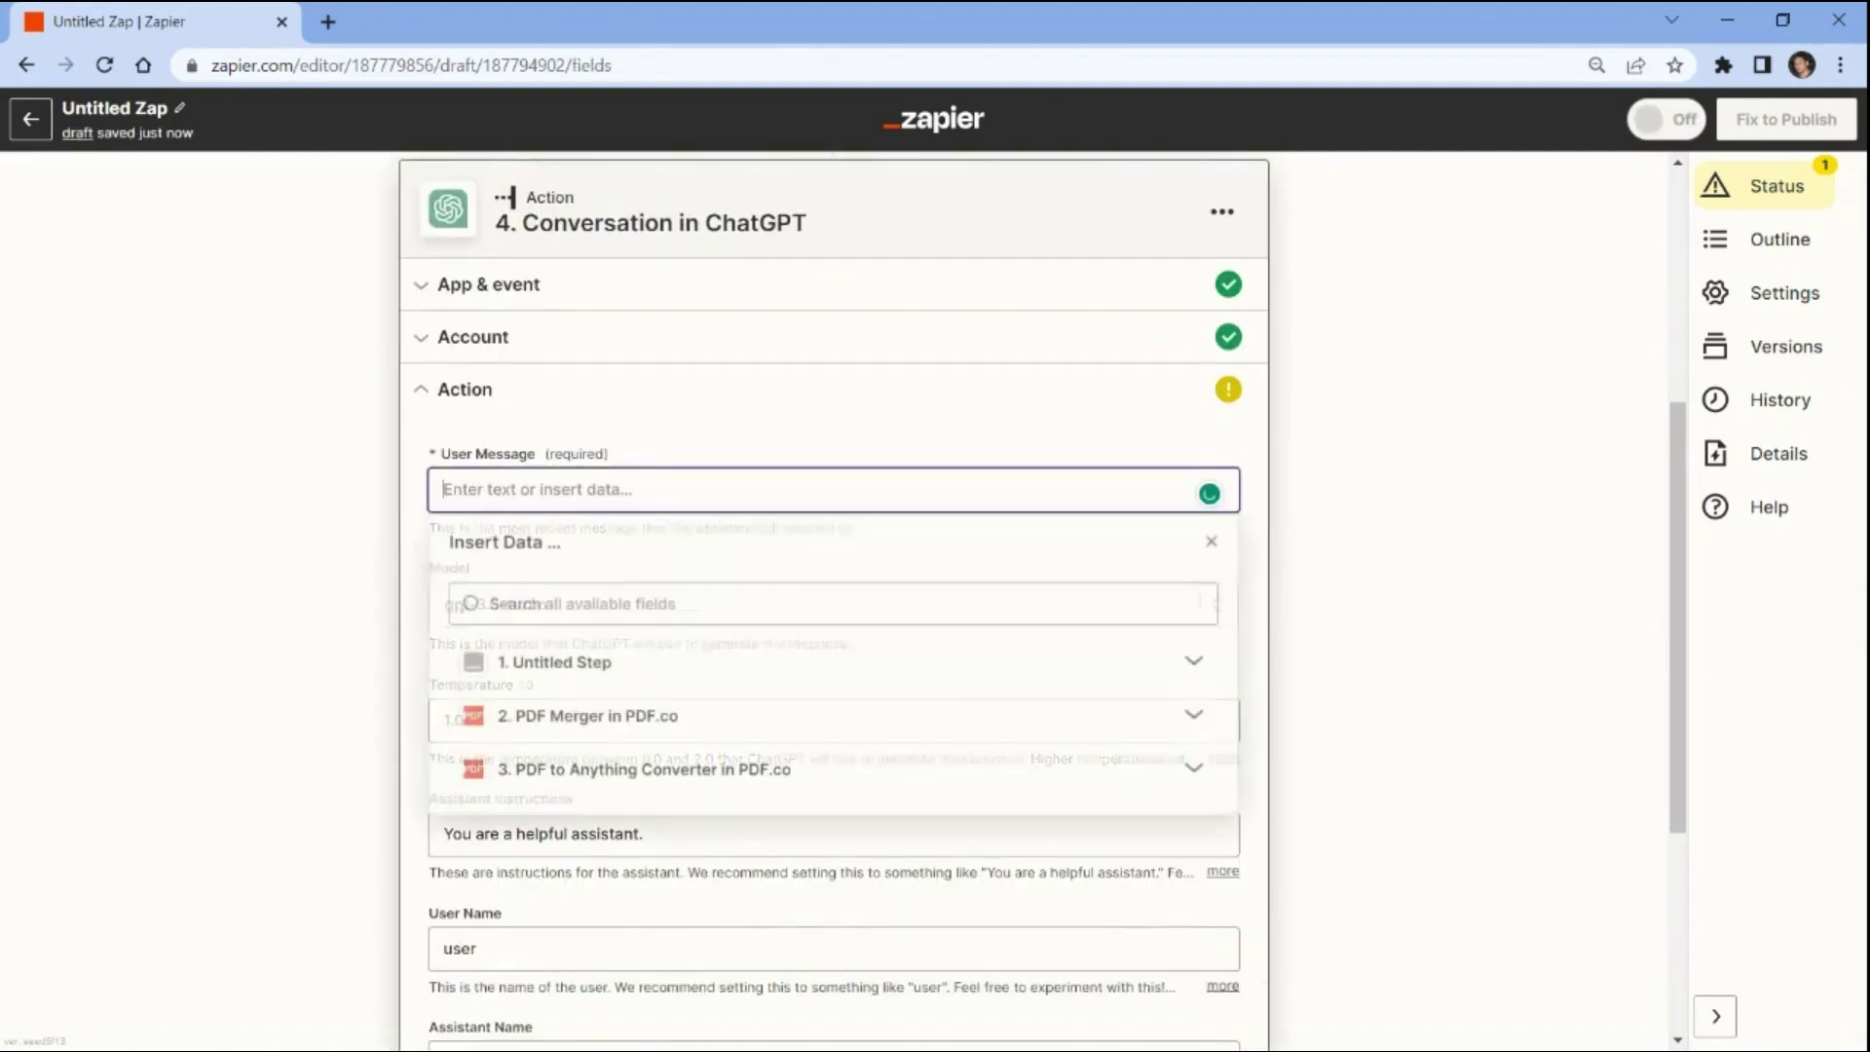
type("Summa")
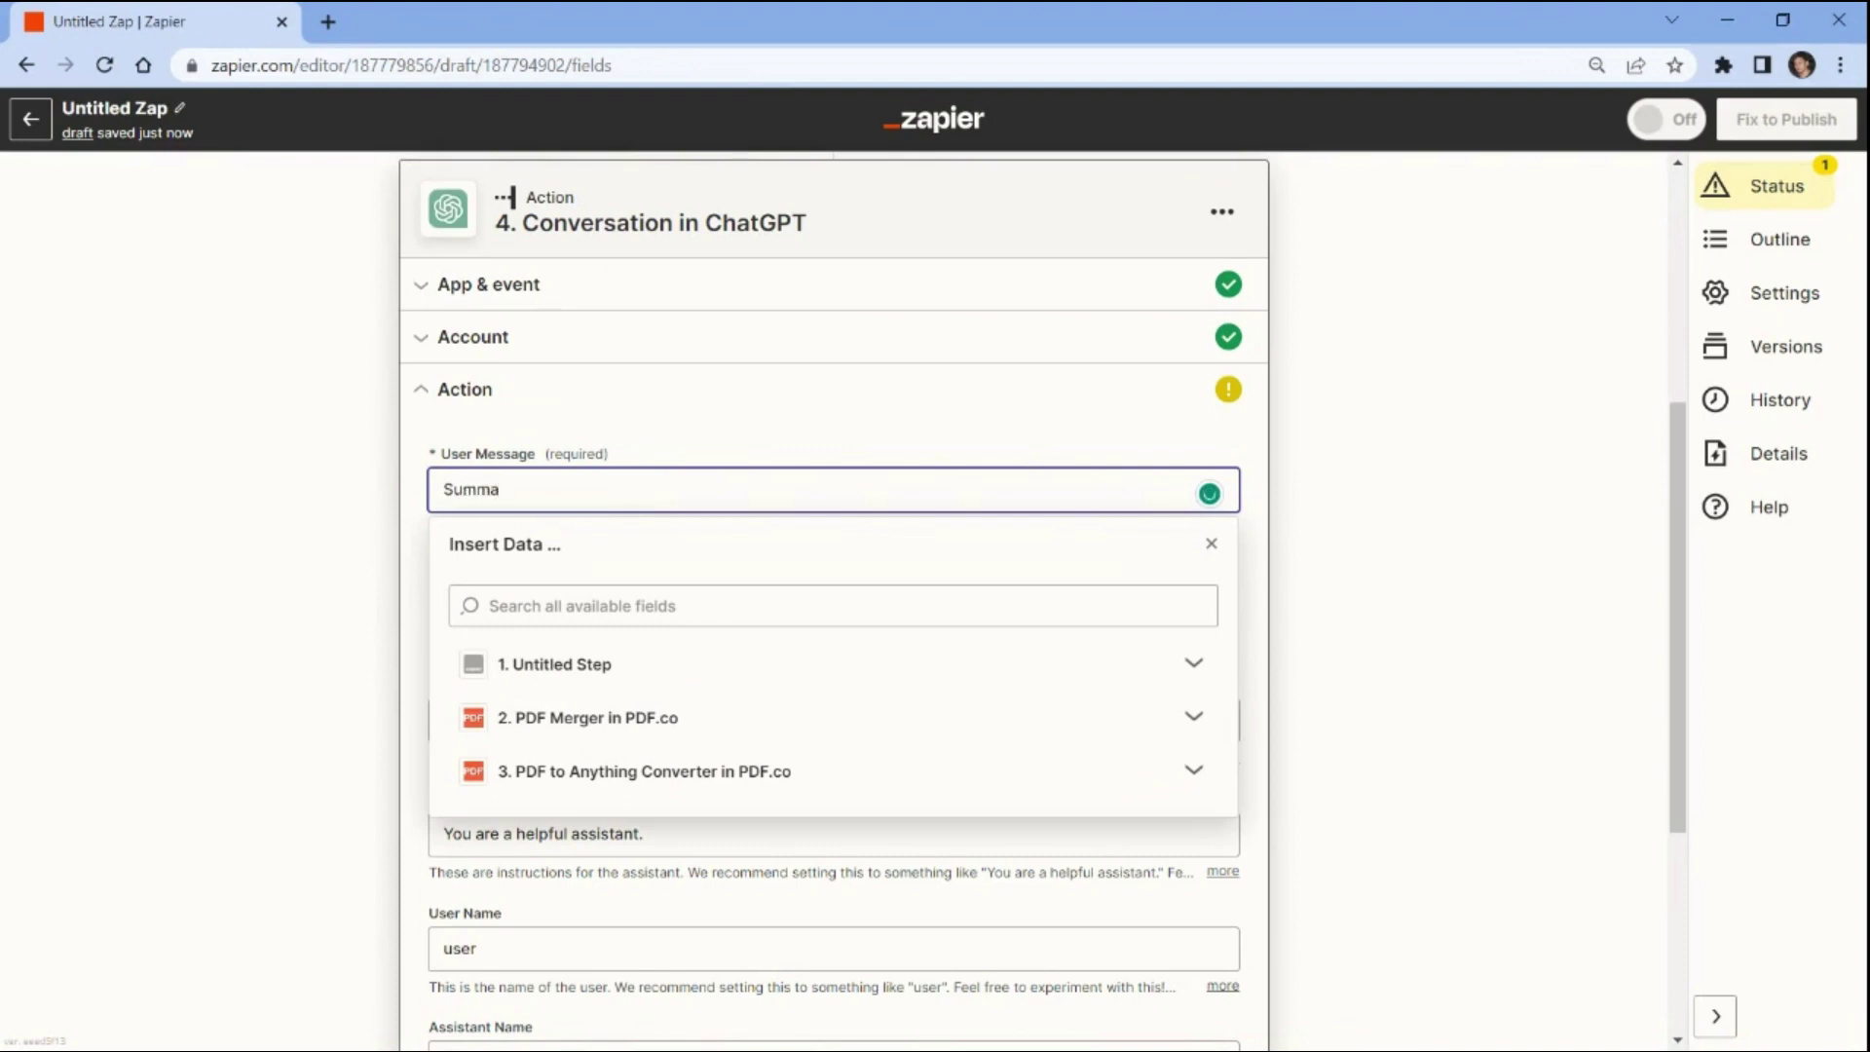
type("rize")
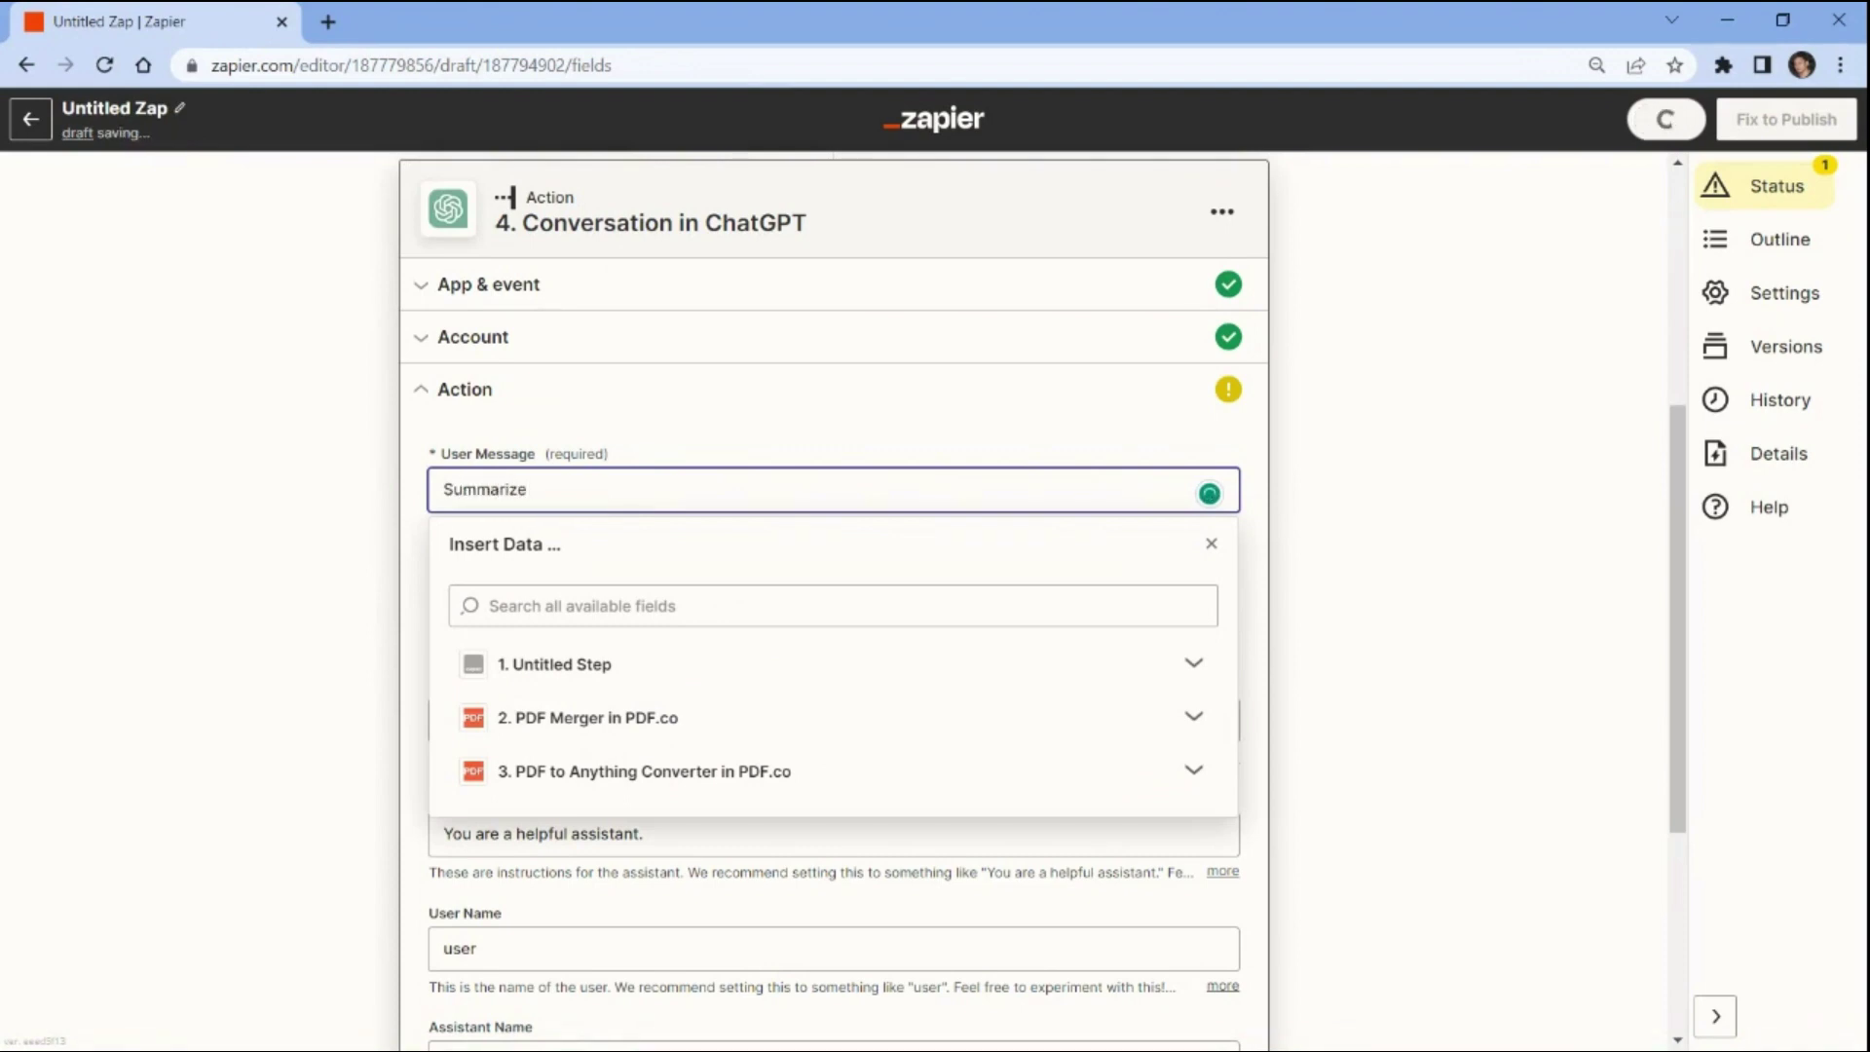
type(" these a")
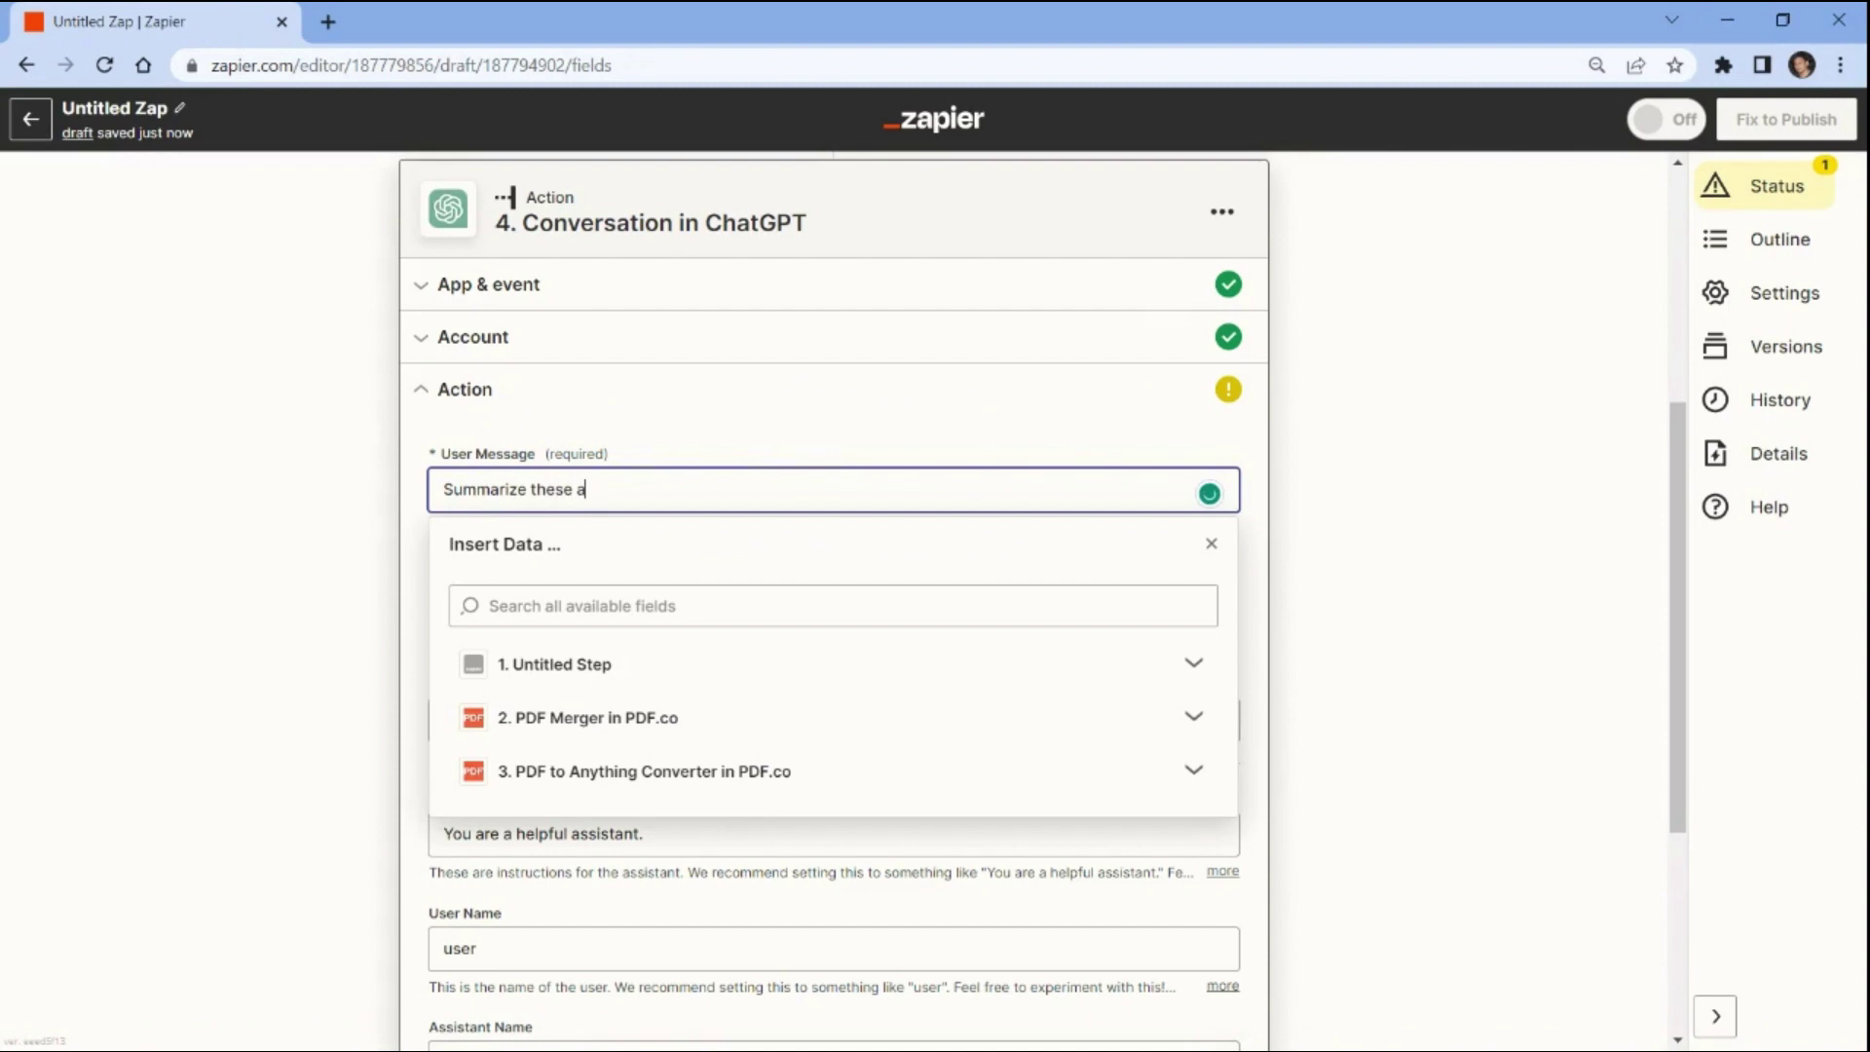
type("rticles Kid's News and M")
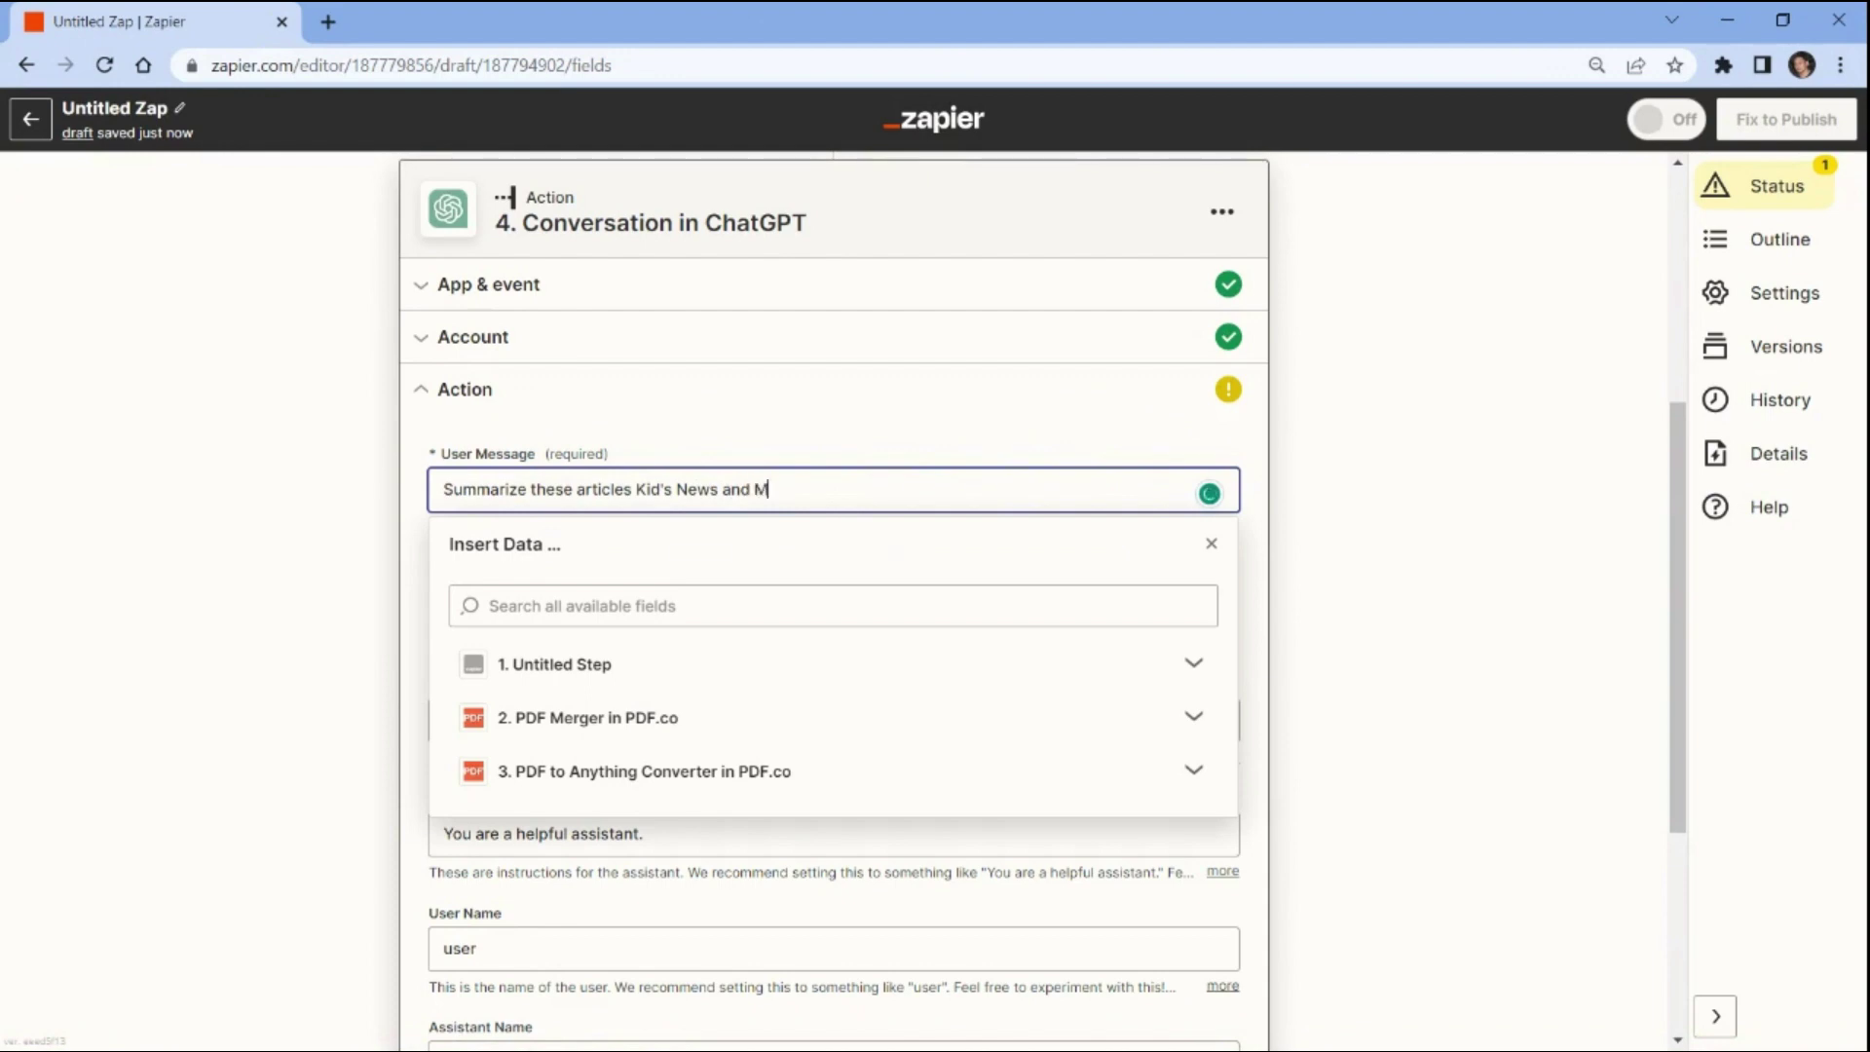
type("artian Dichotomy:")
key("Return")
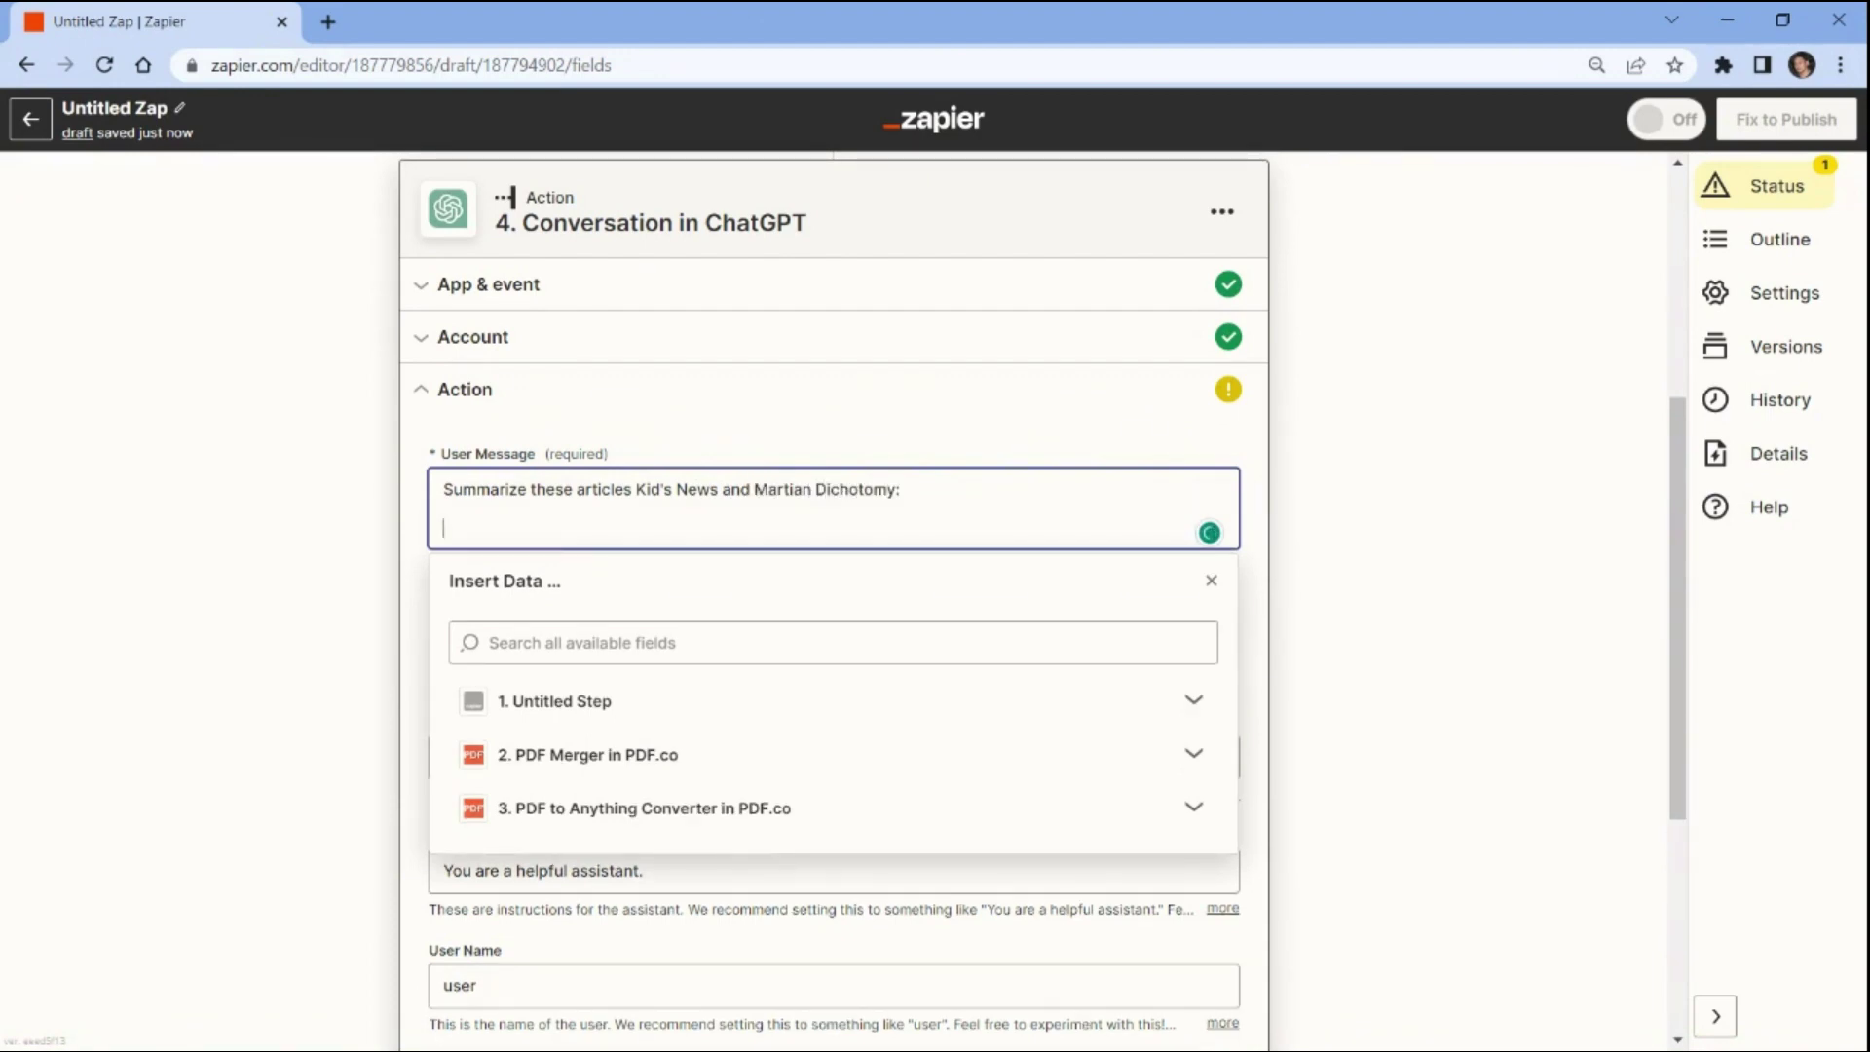
key("ctrl+v")
scroll(1685, 512, "down", 5)
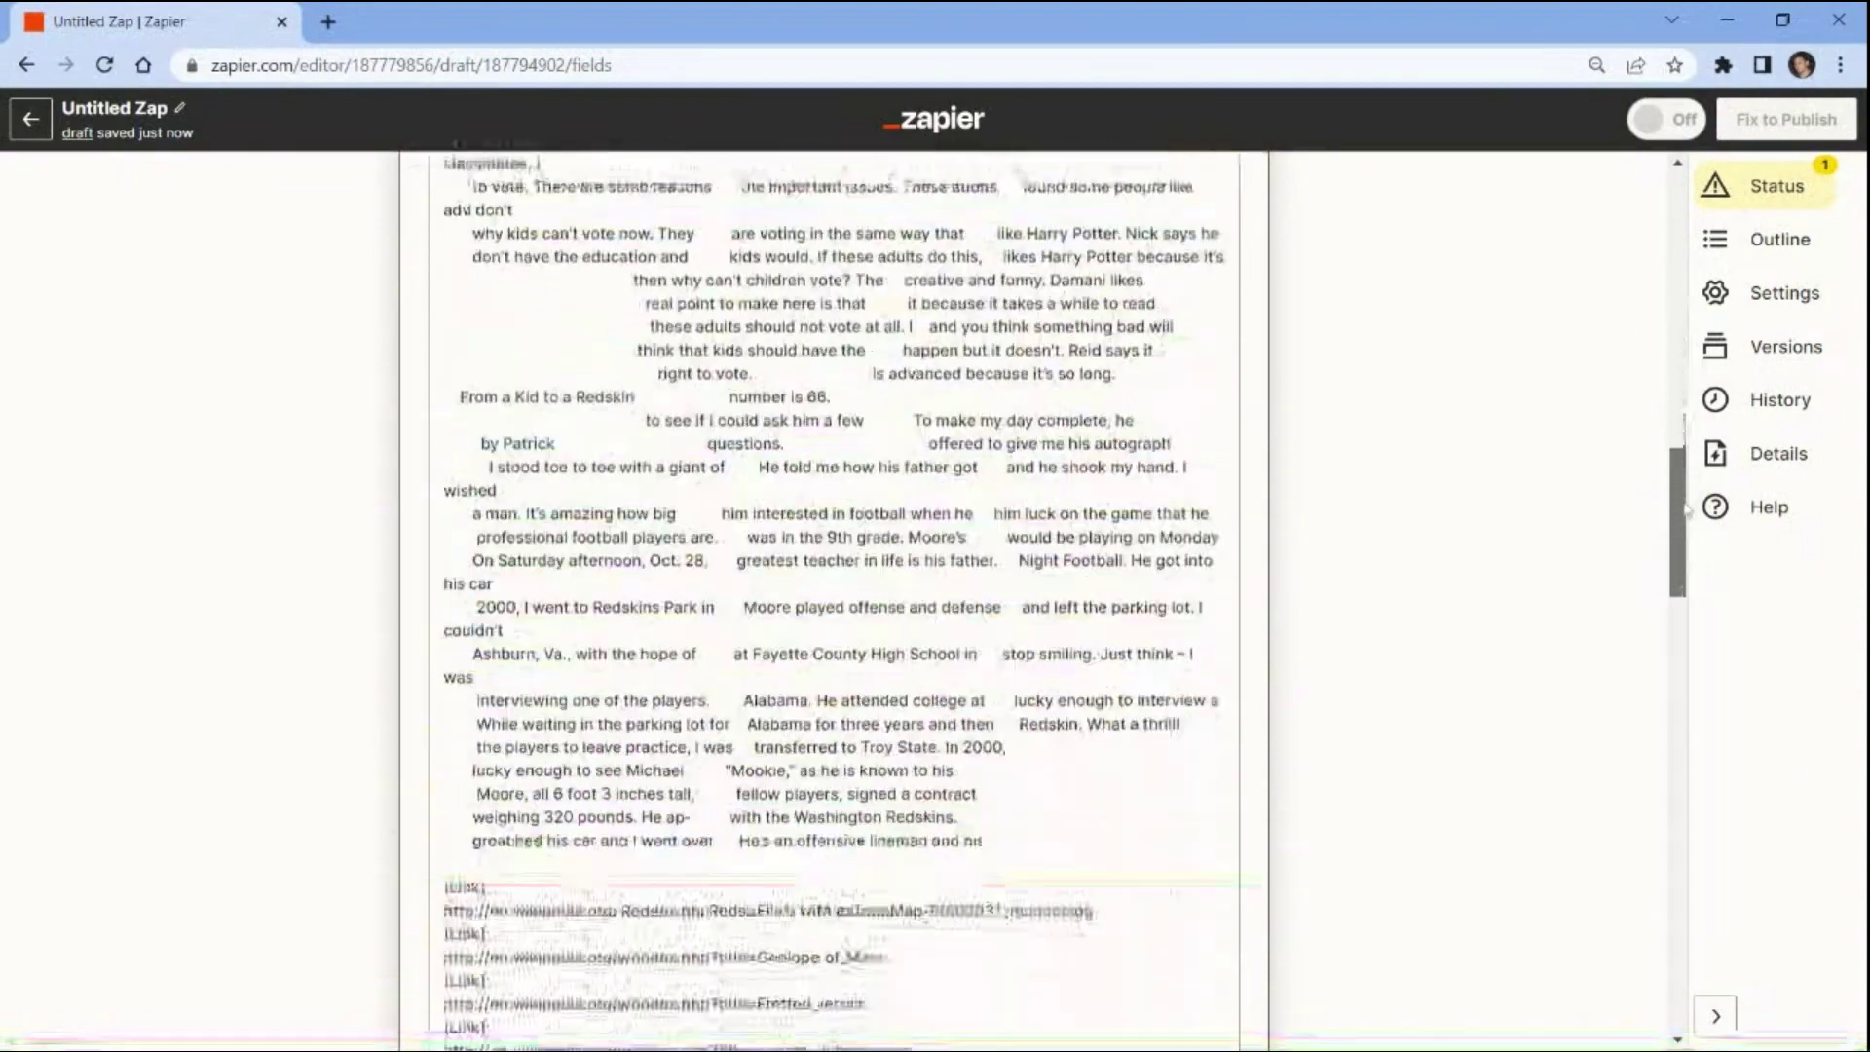
left_click_drag(1685, 511, 1680, 915)
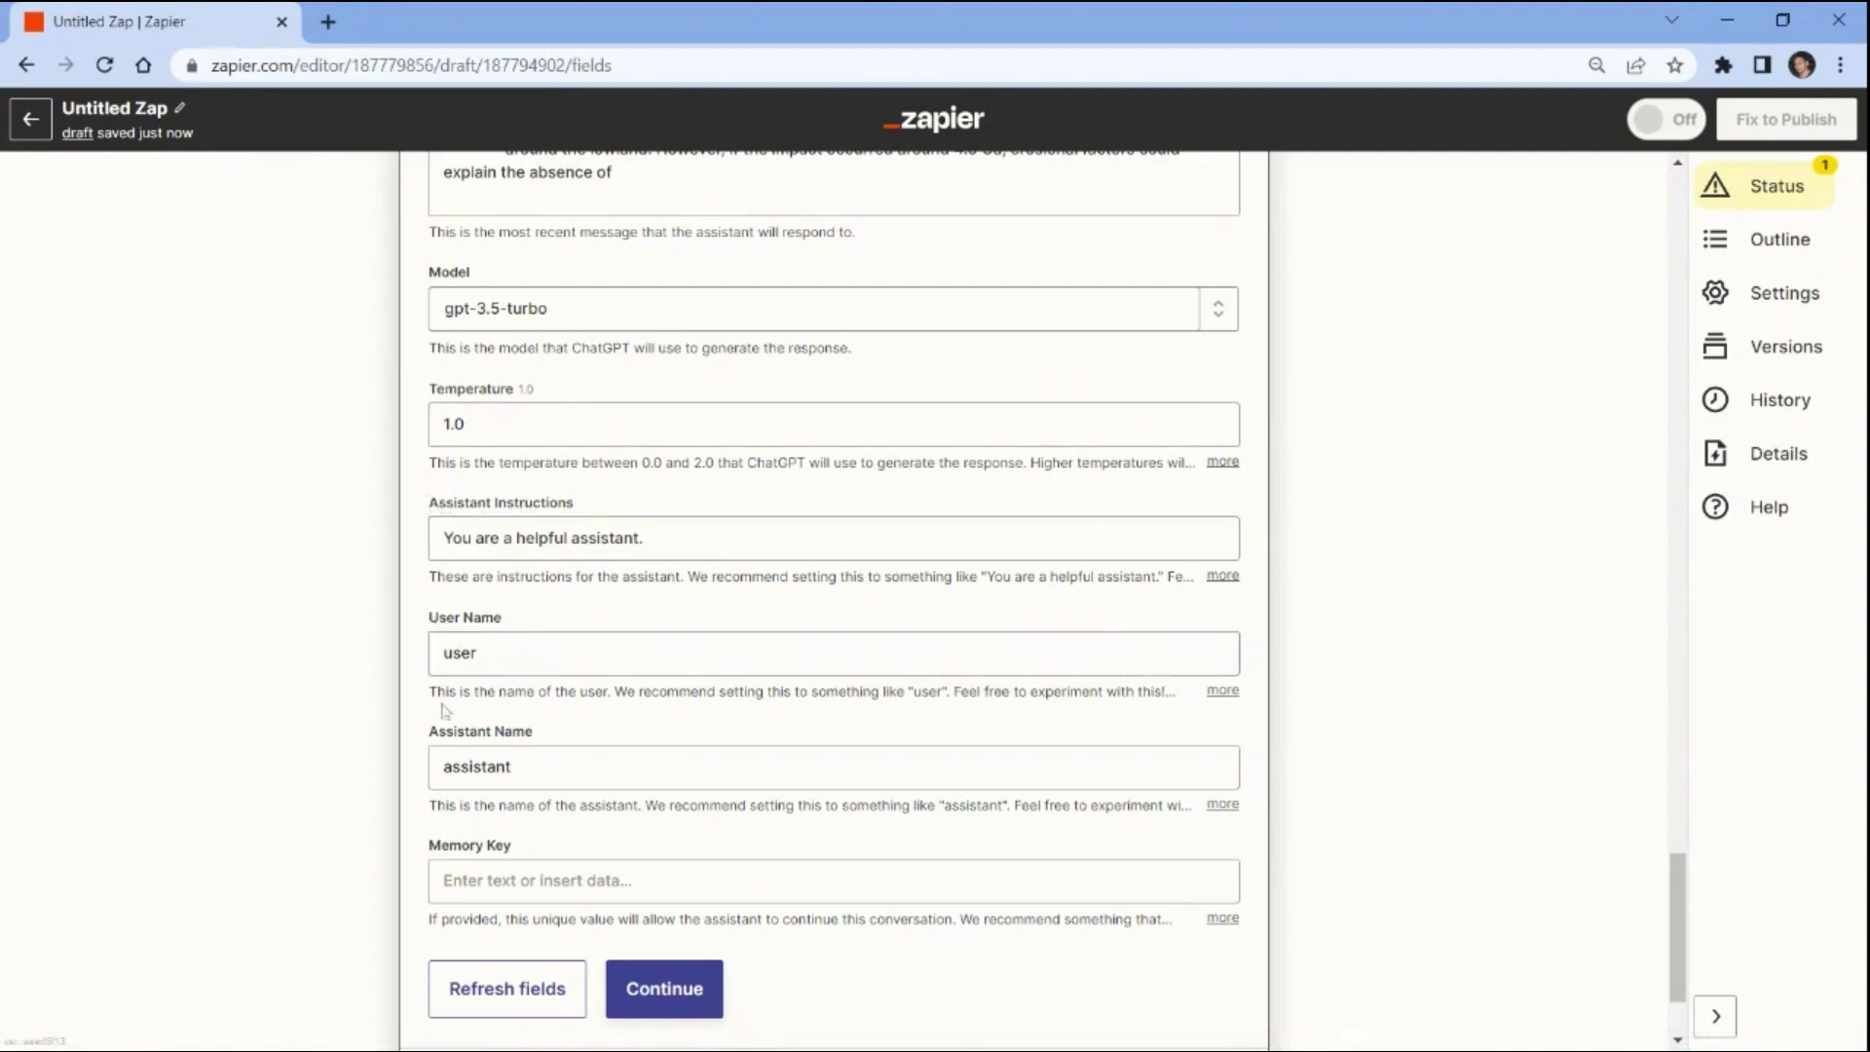
Set the memory key to Summarize and continue to testing
left_click(546, 880)
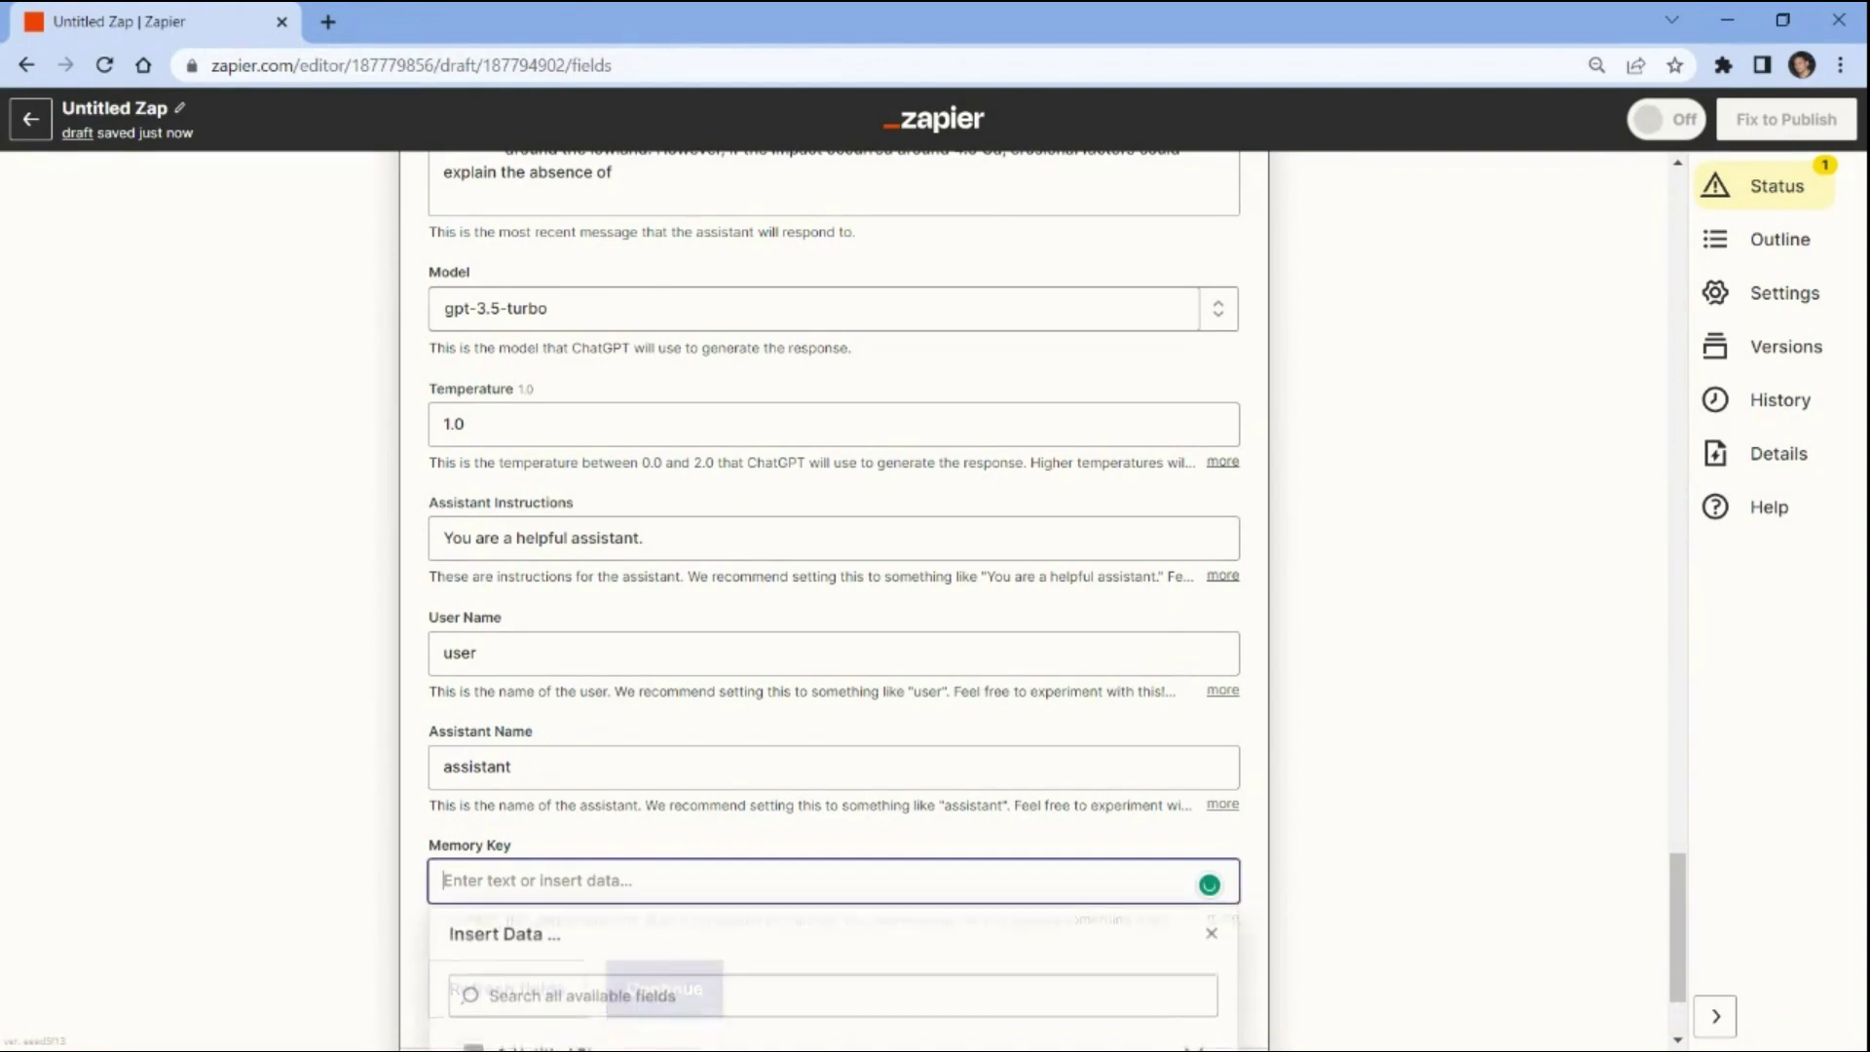
type("Summarize")
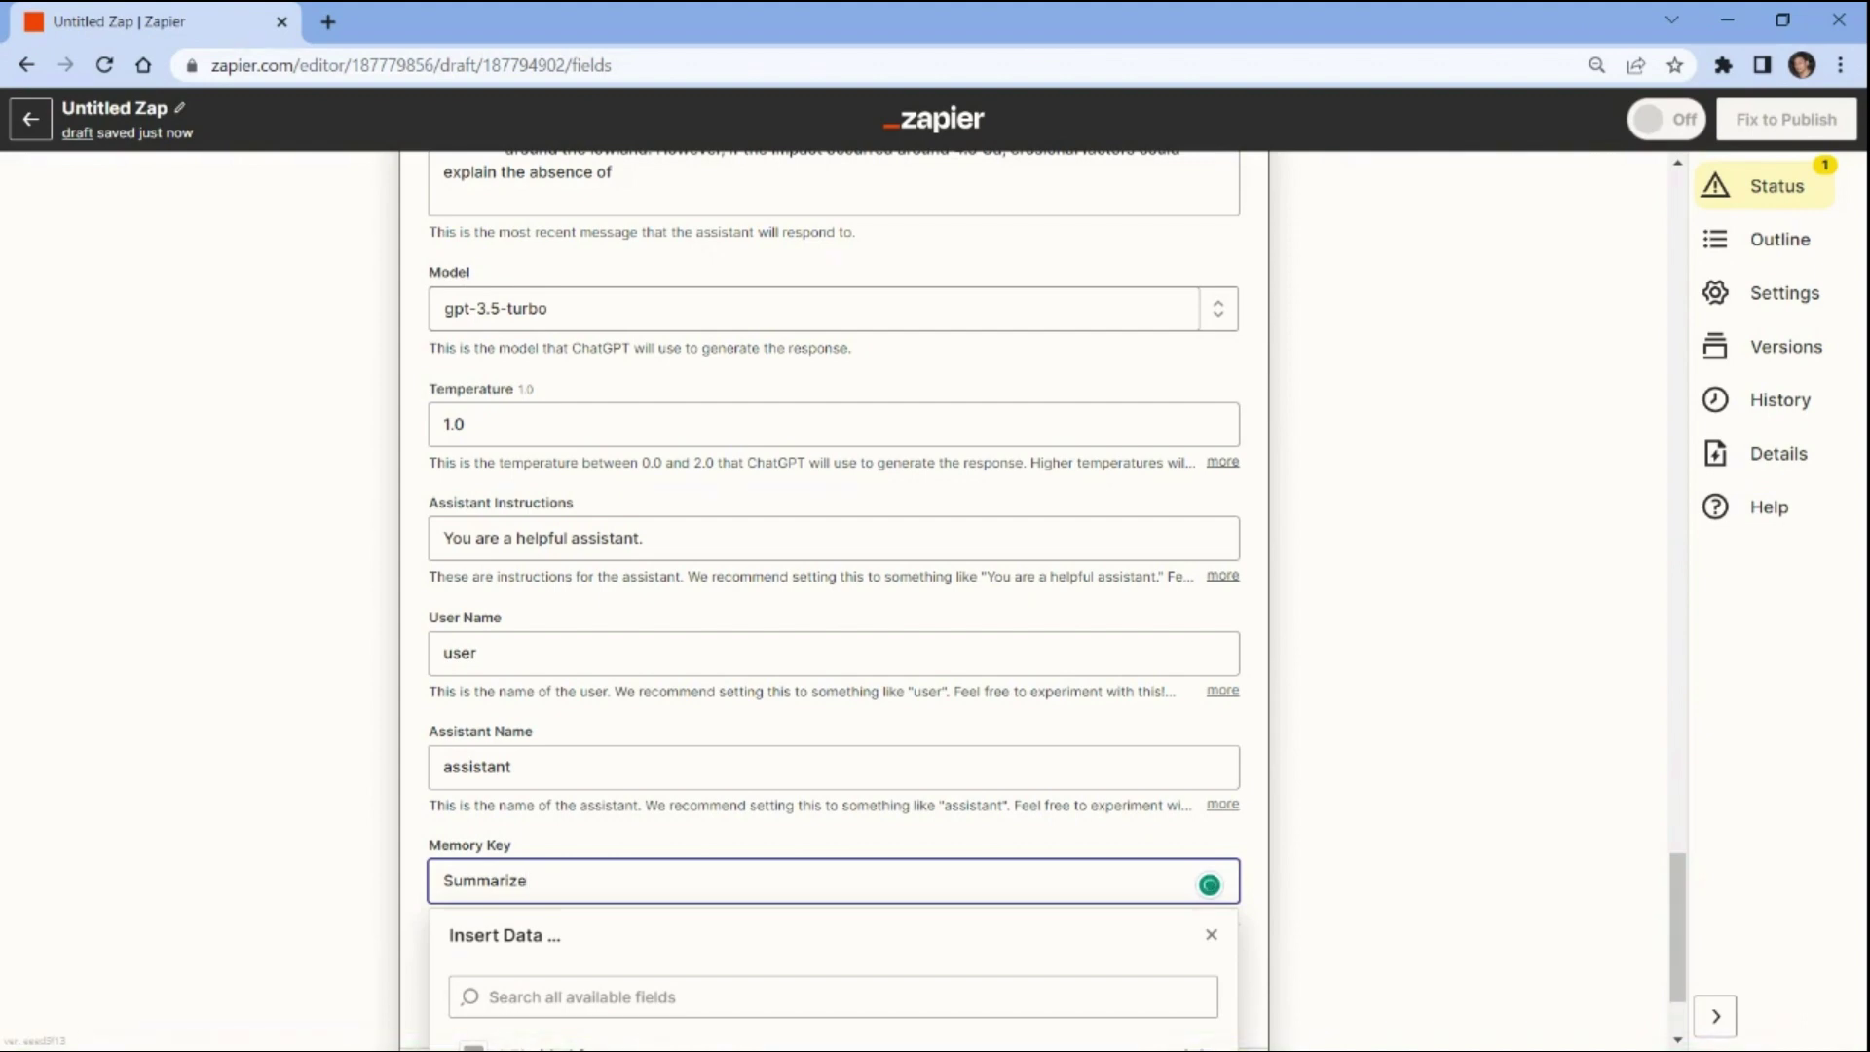
left_click(390, 879)
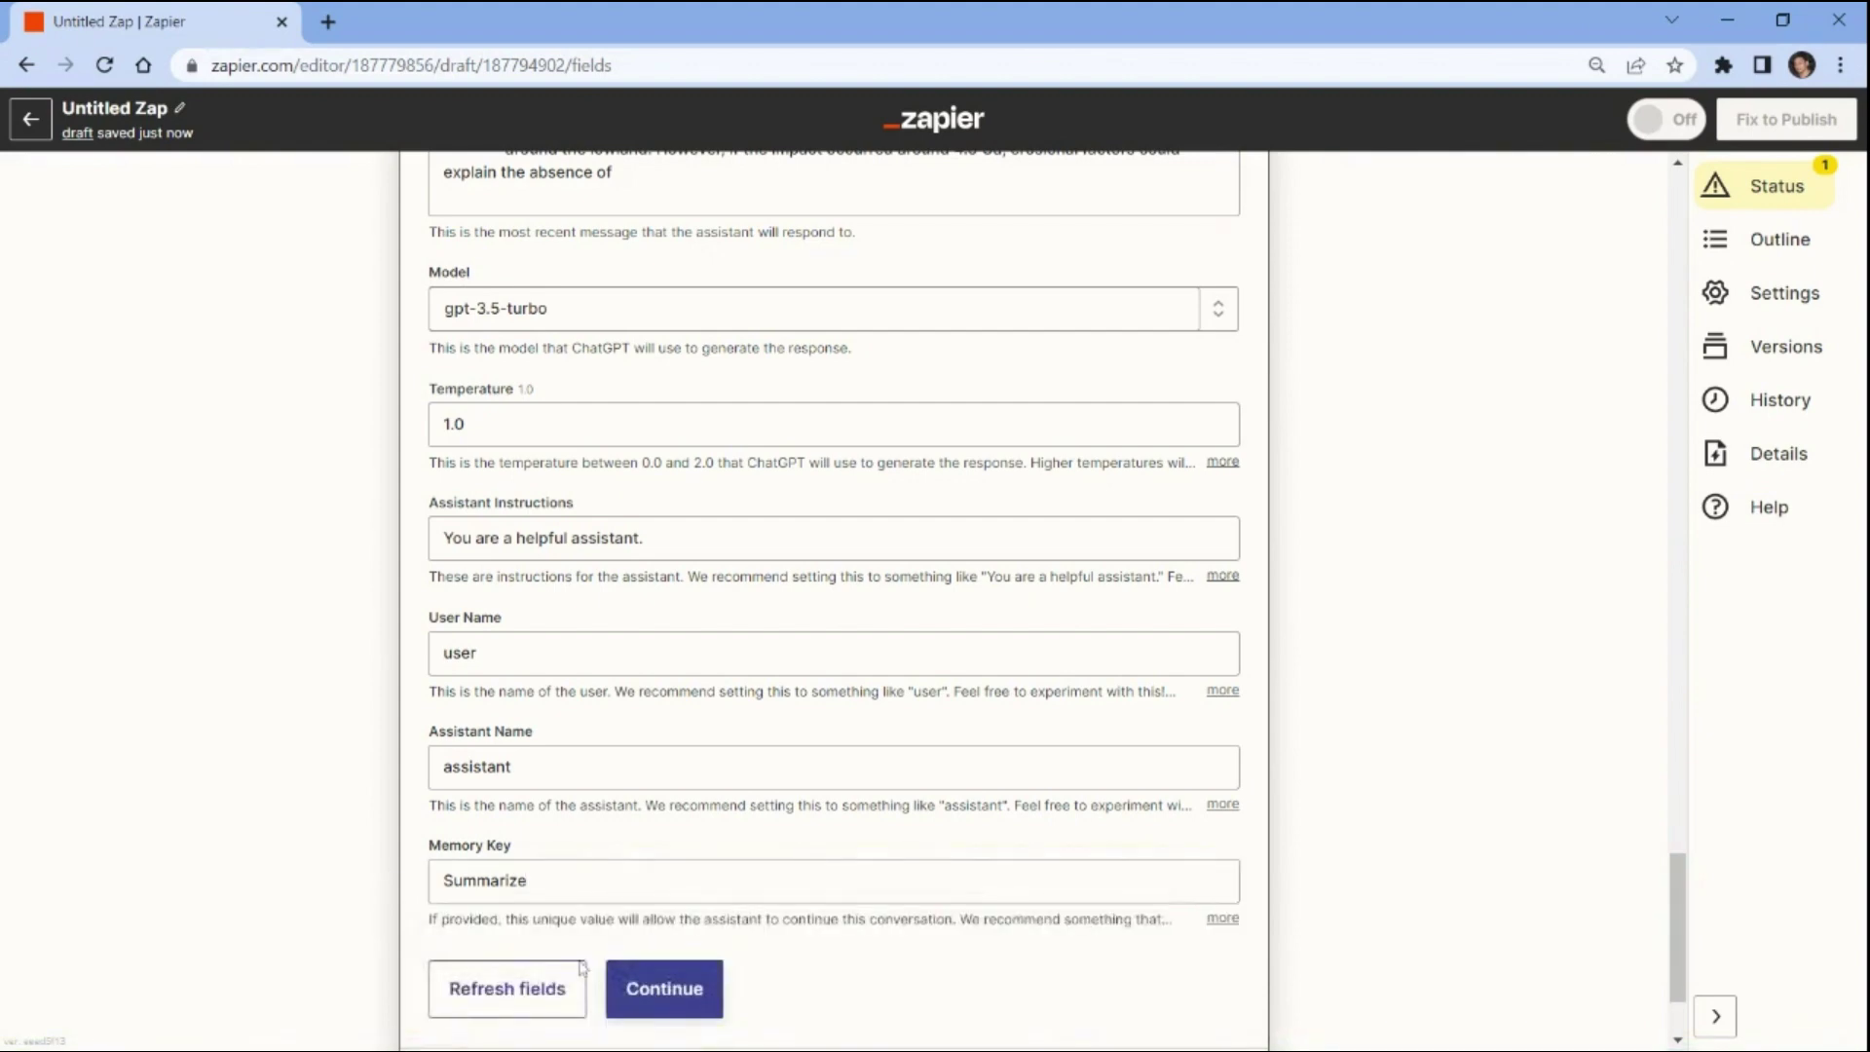
left_click(650, 986)
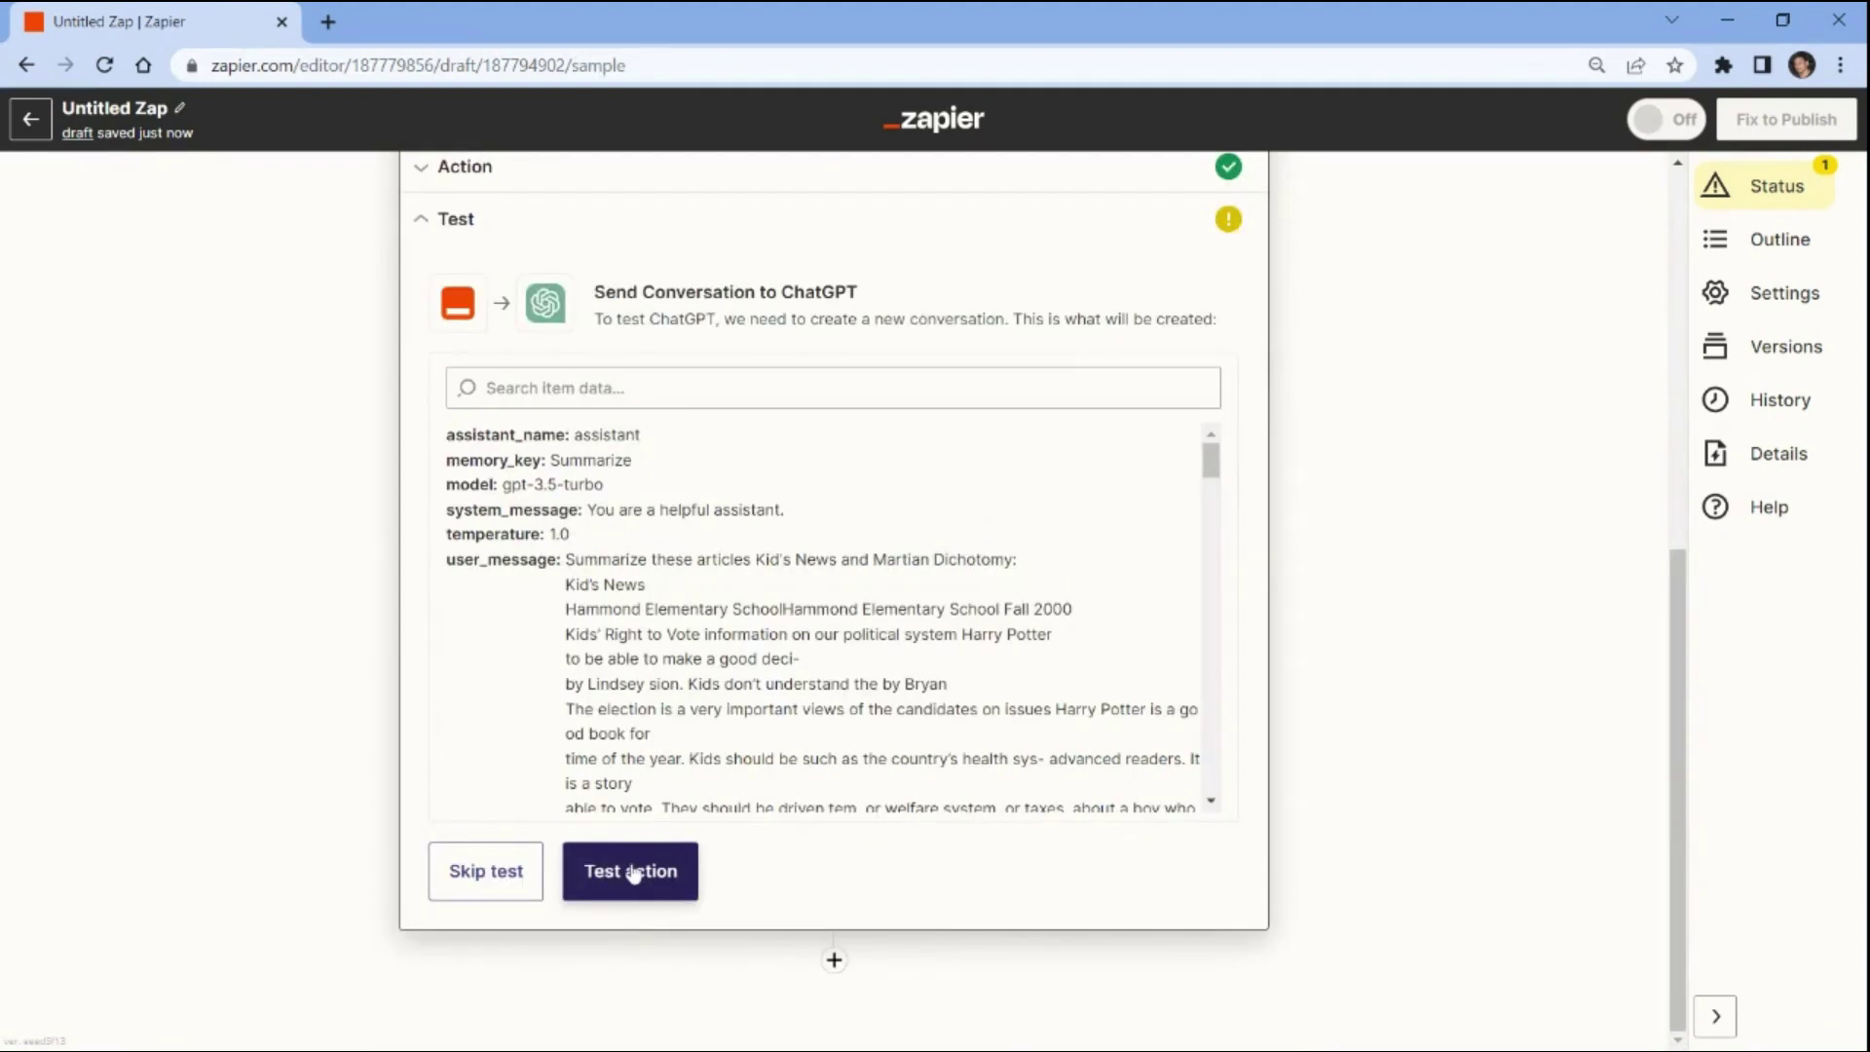
Run the ChatGPT step's test to get the article summary
left_click(585, 873)
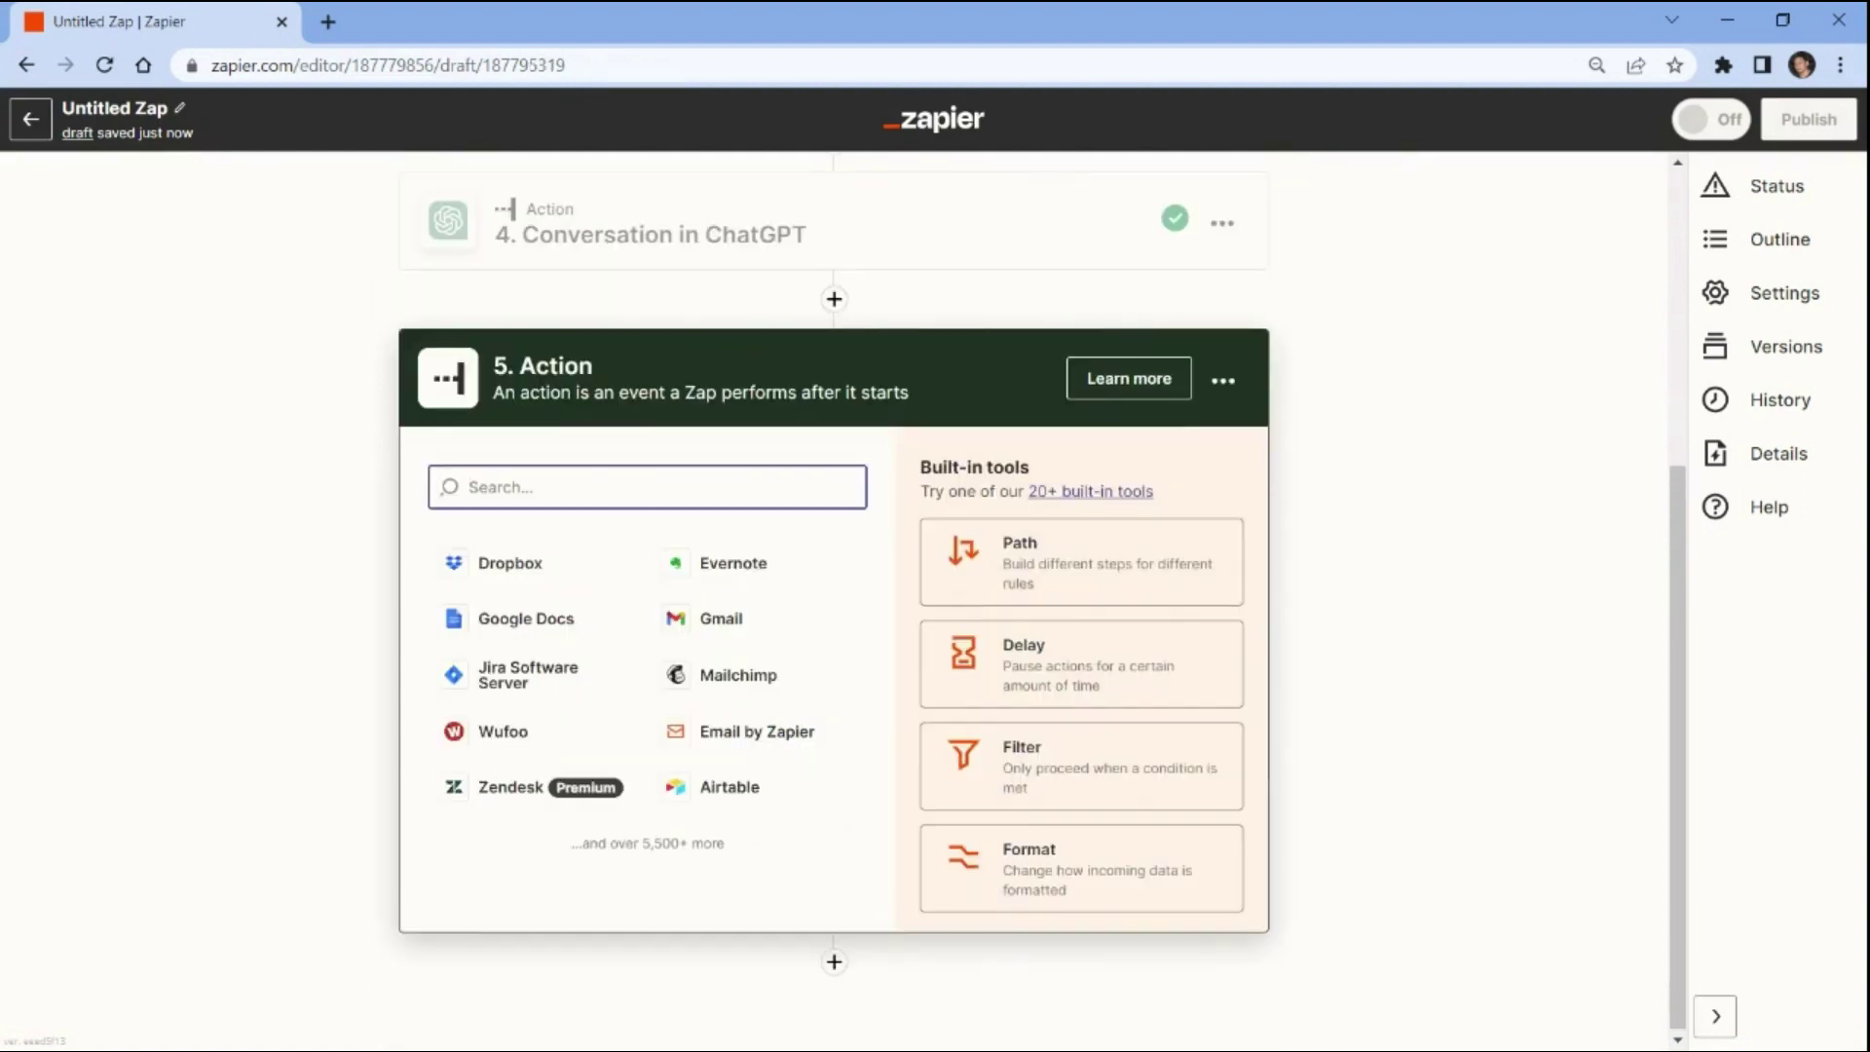
Make step 5 a PDF.co action using the HTML to PDF Converter event
type("pdf")
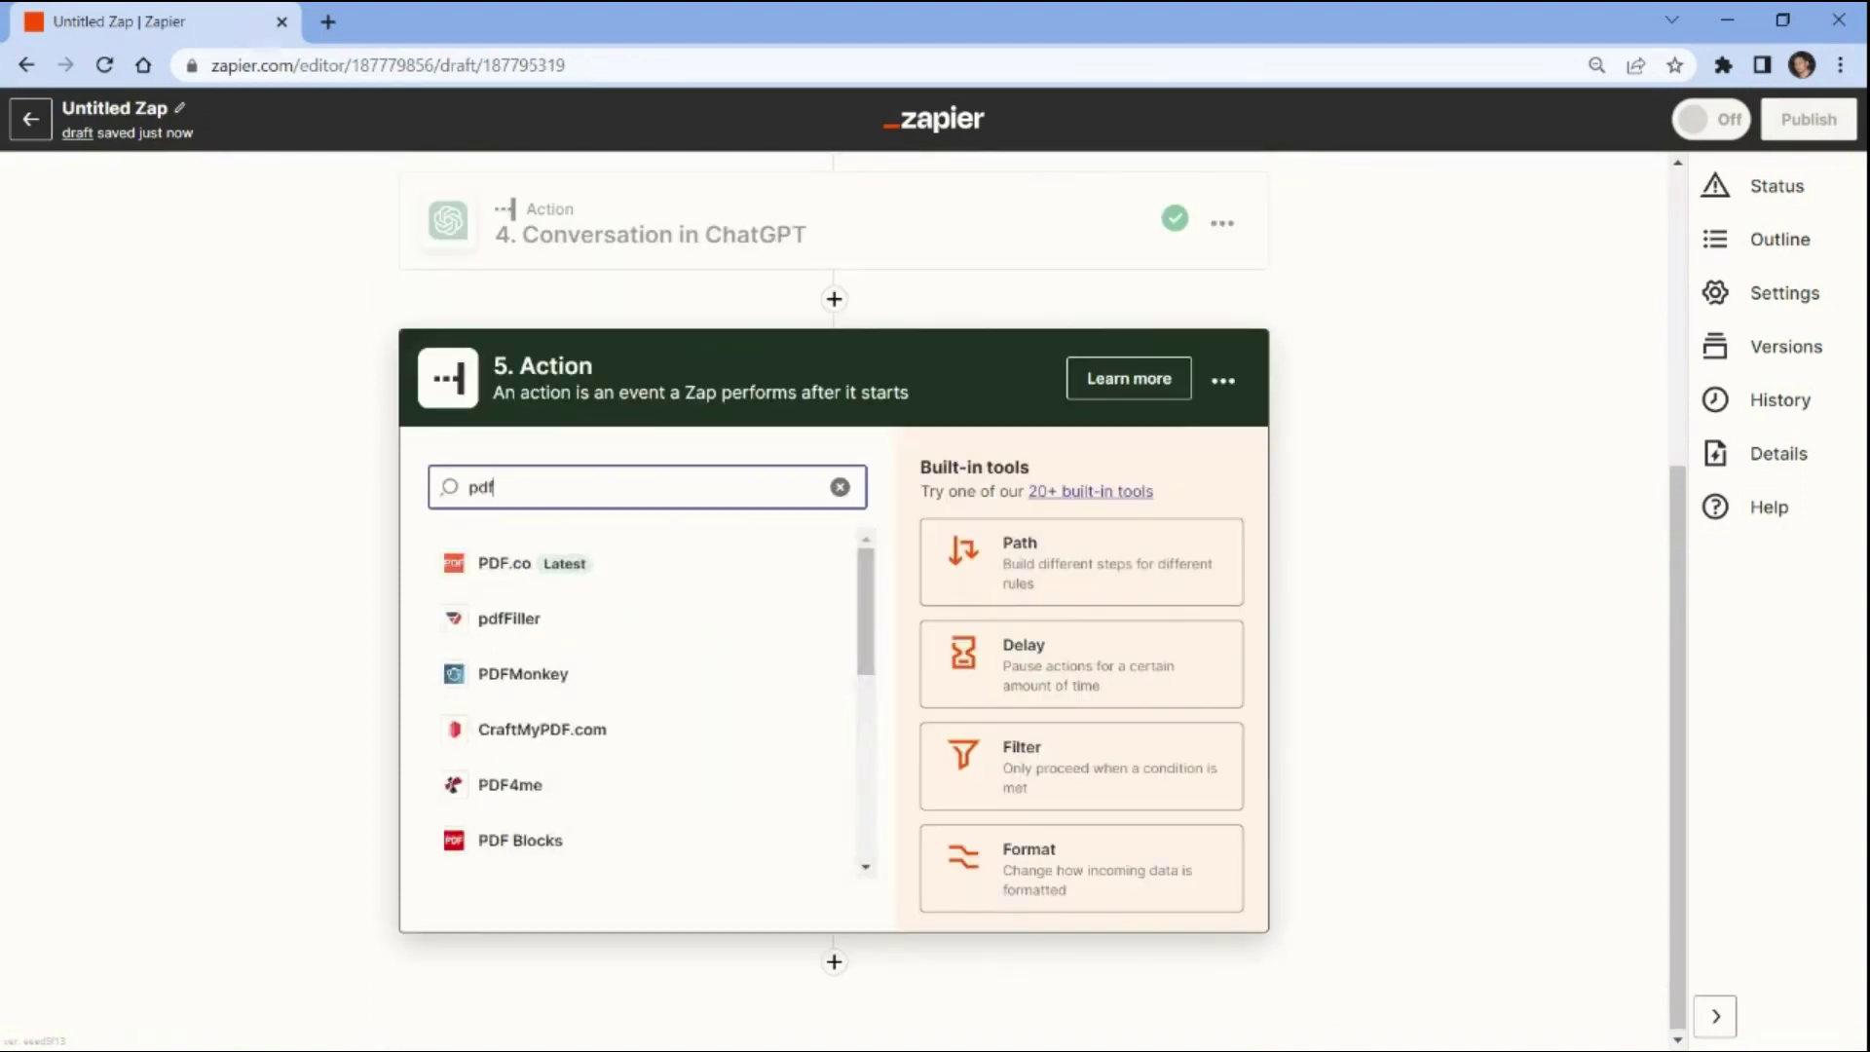
left_click(499, 564)
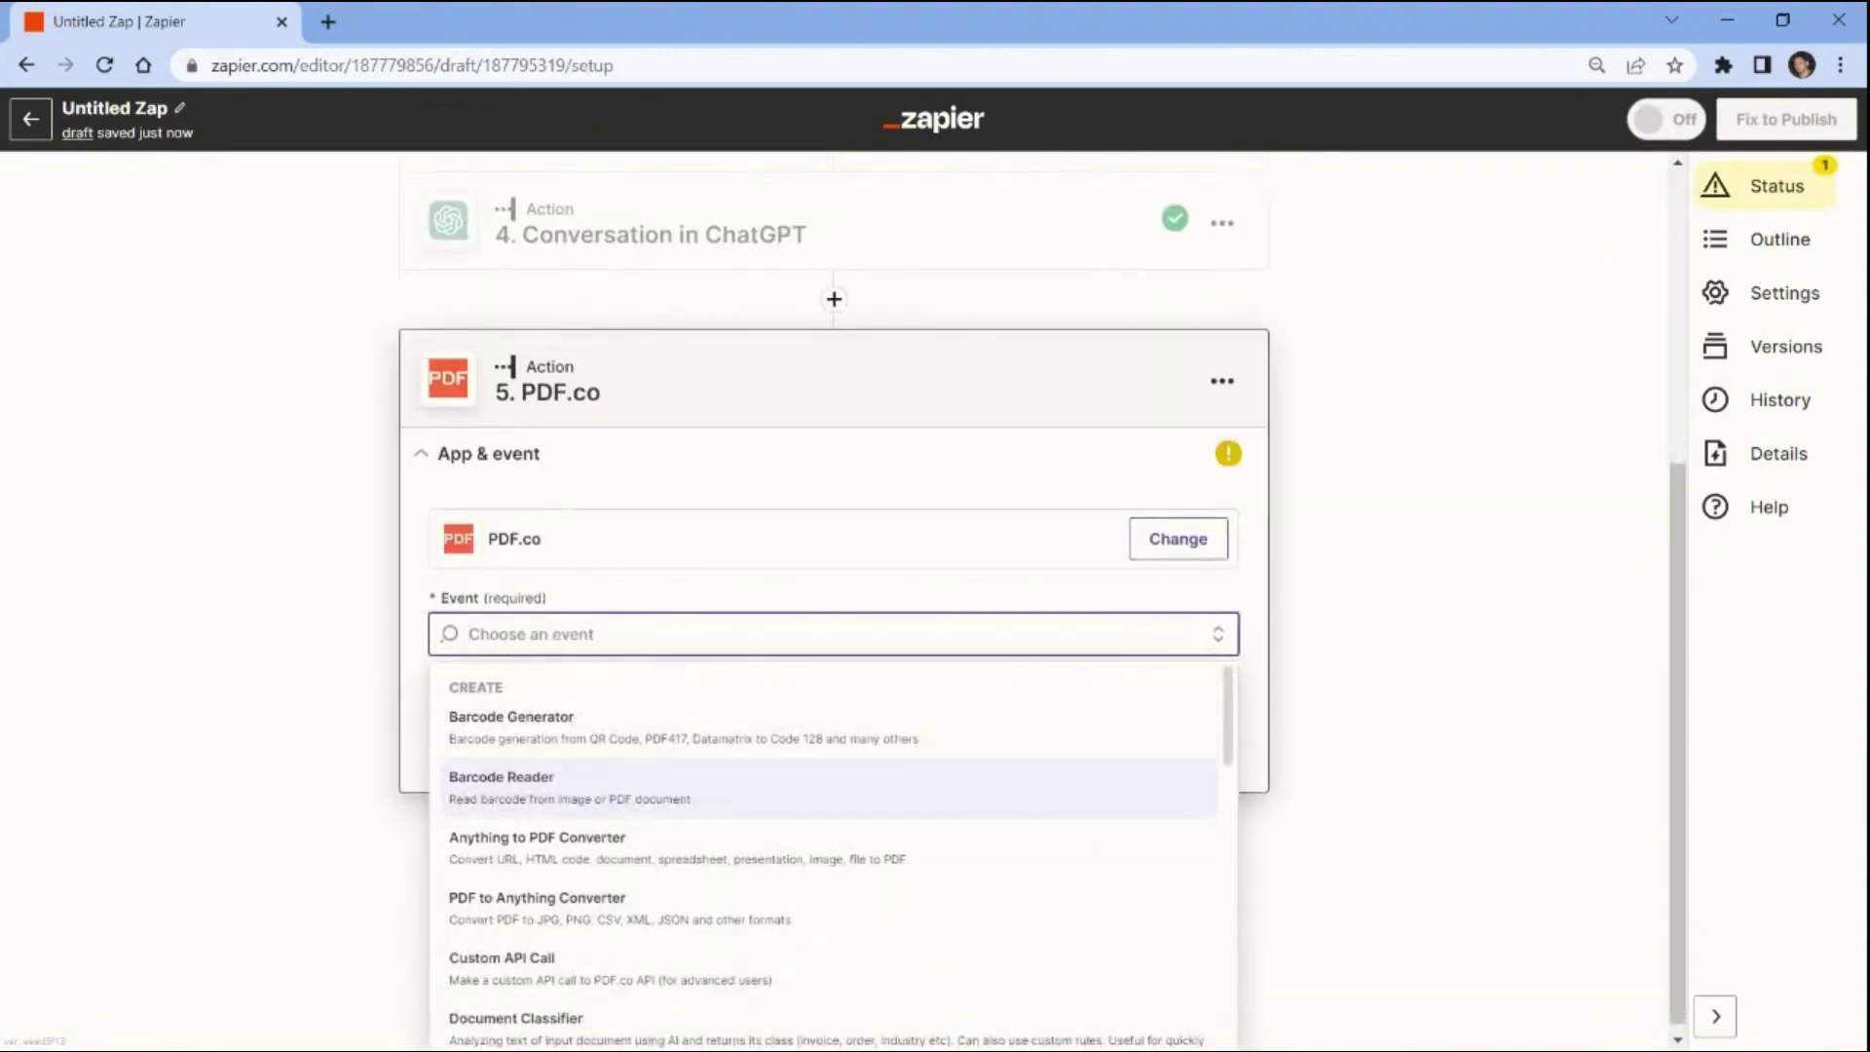
type("html")
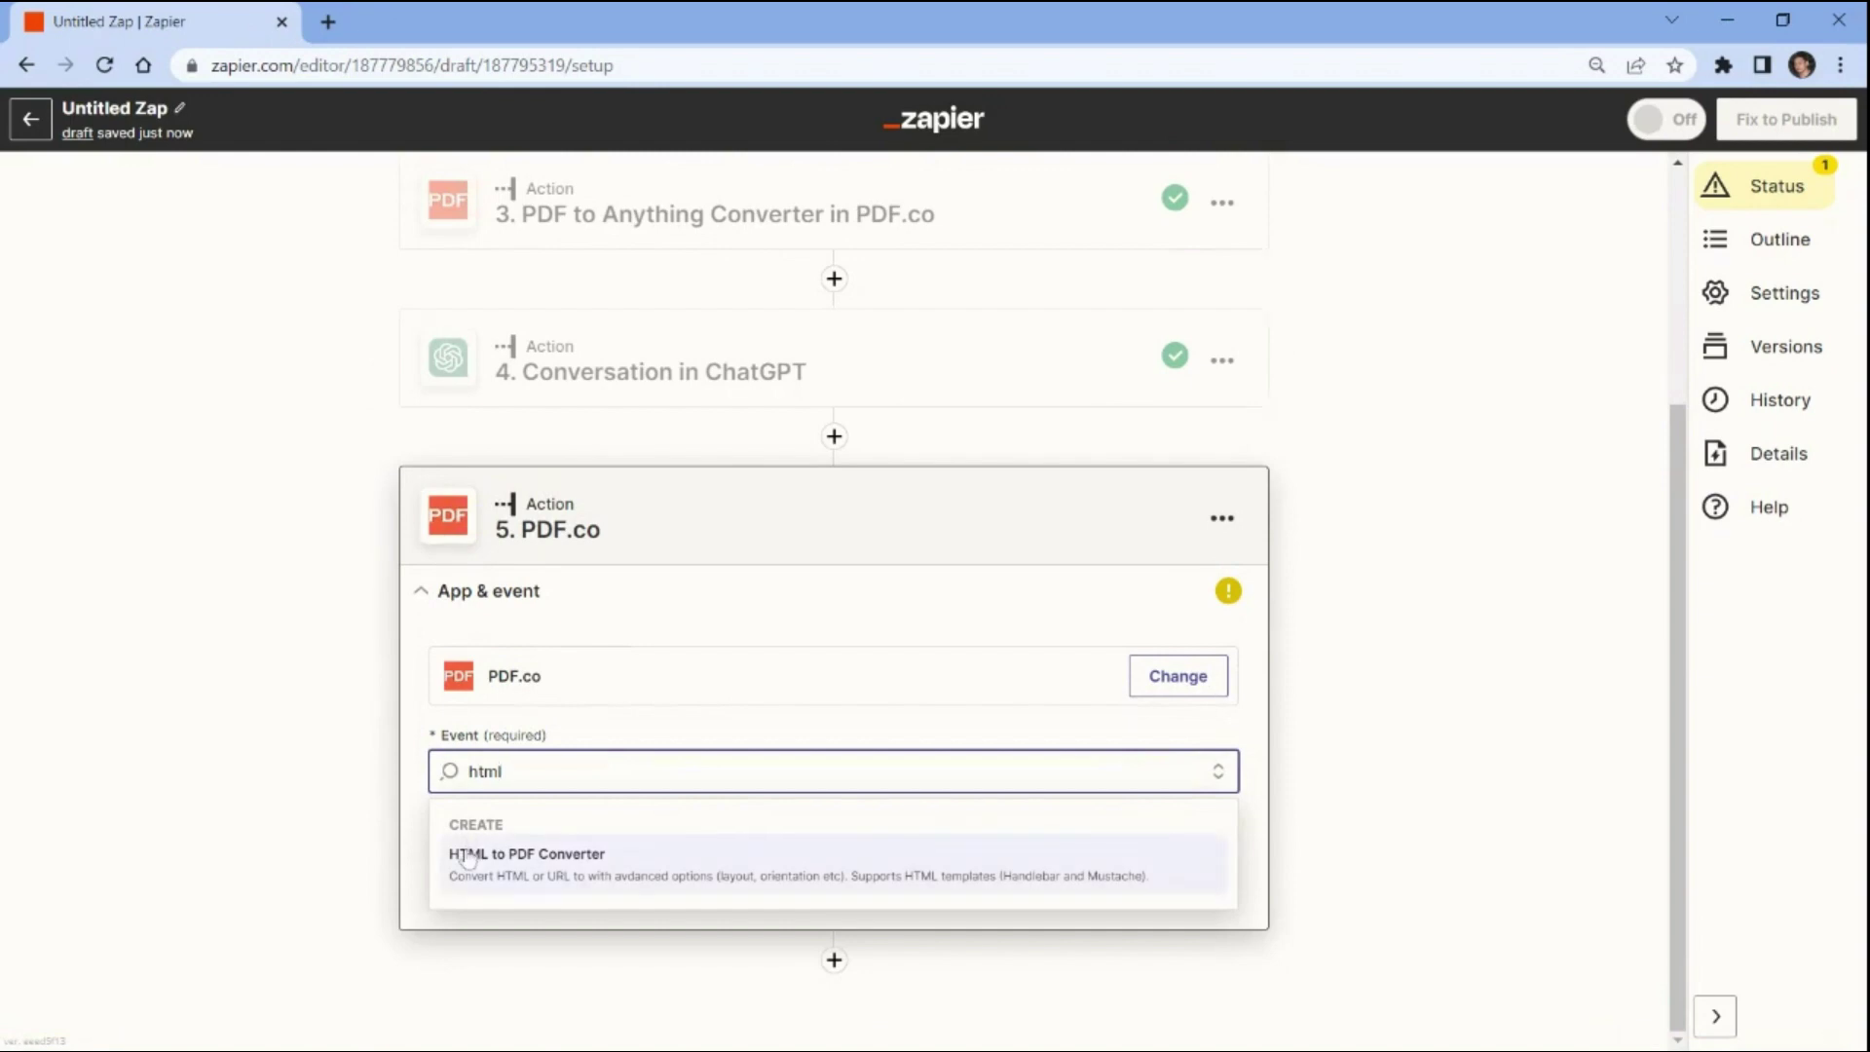
left_click(516, 854)
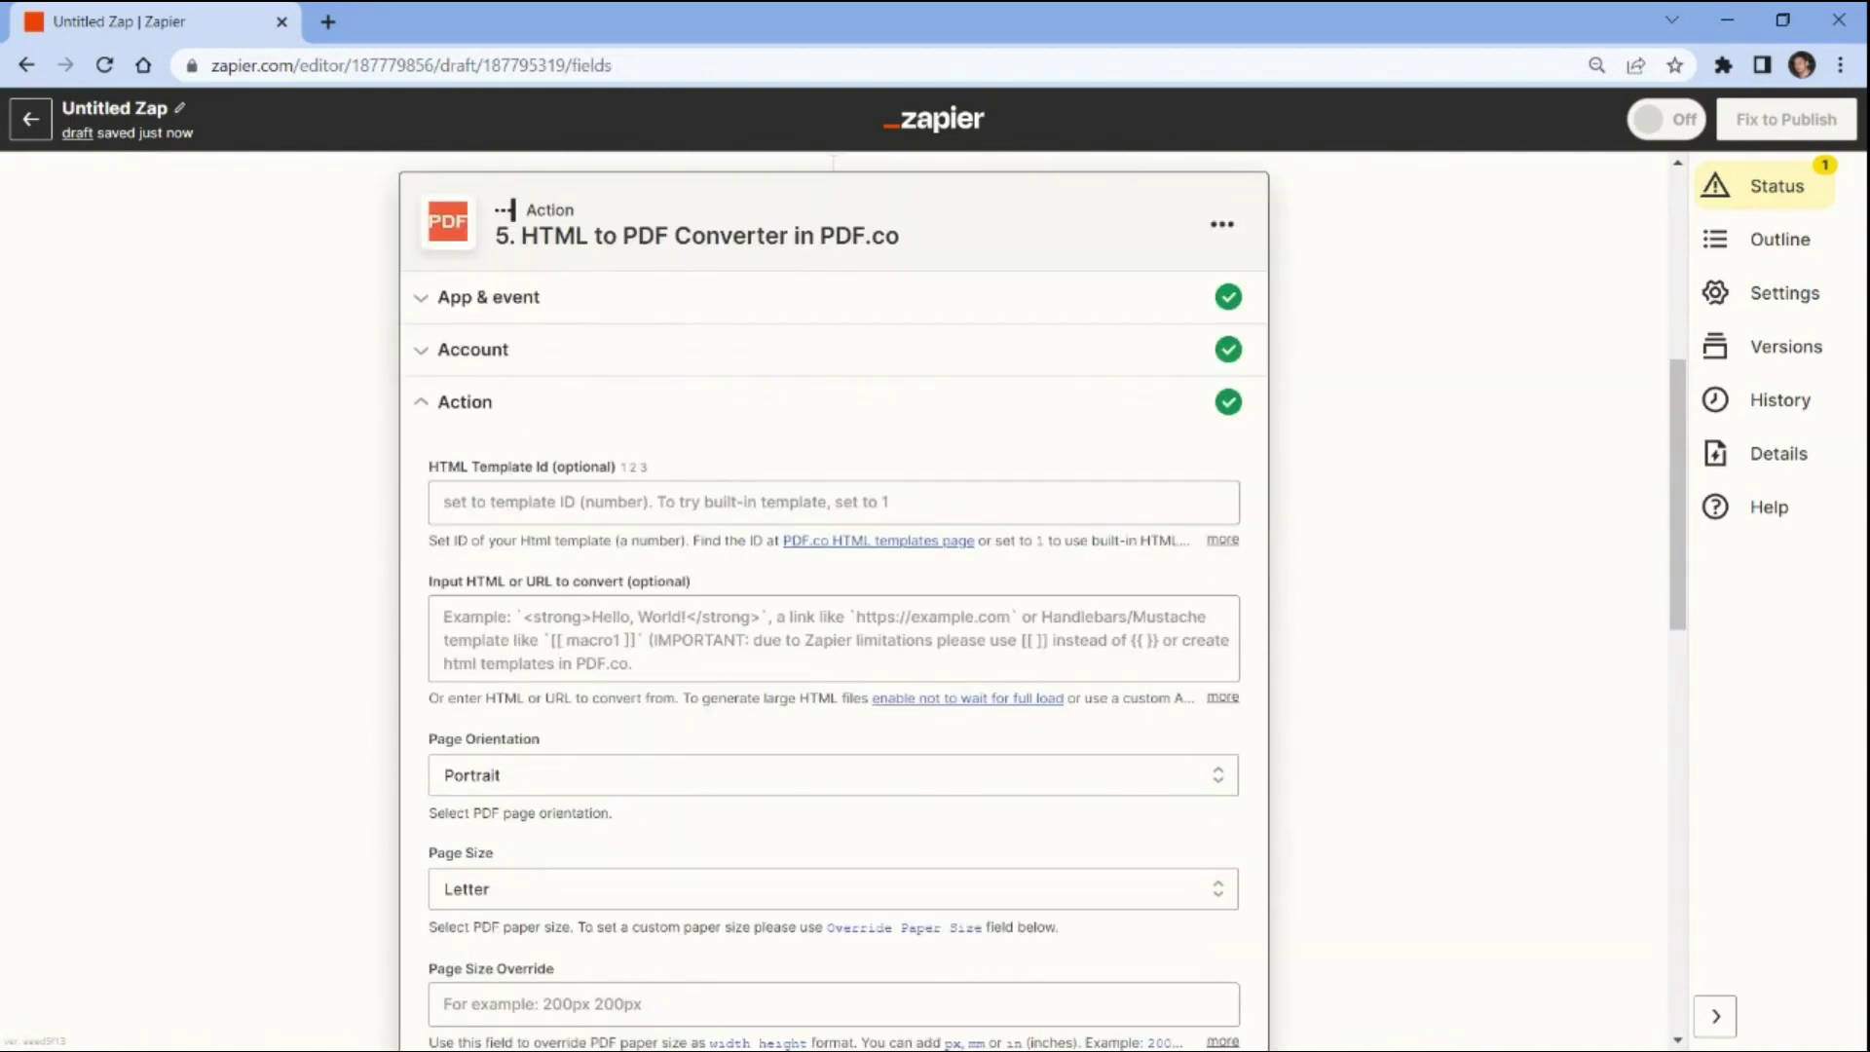
Map ChatGPT's 4. Assistant Response Message into the Input HTML field
left_click(492, 633)
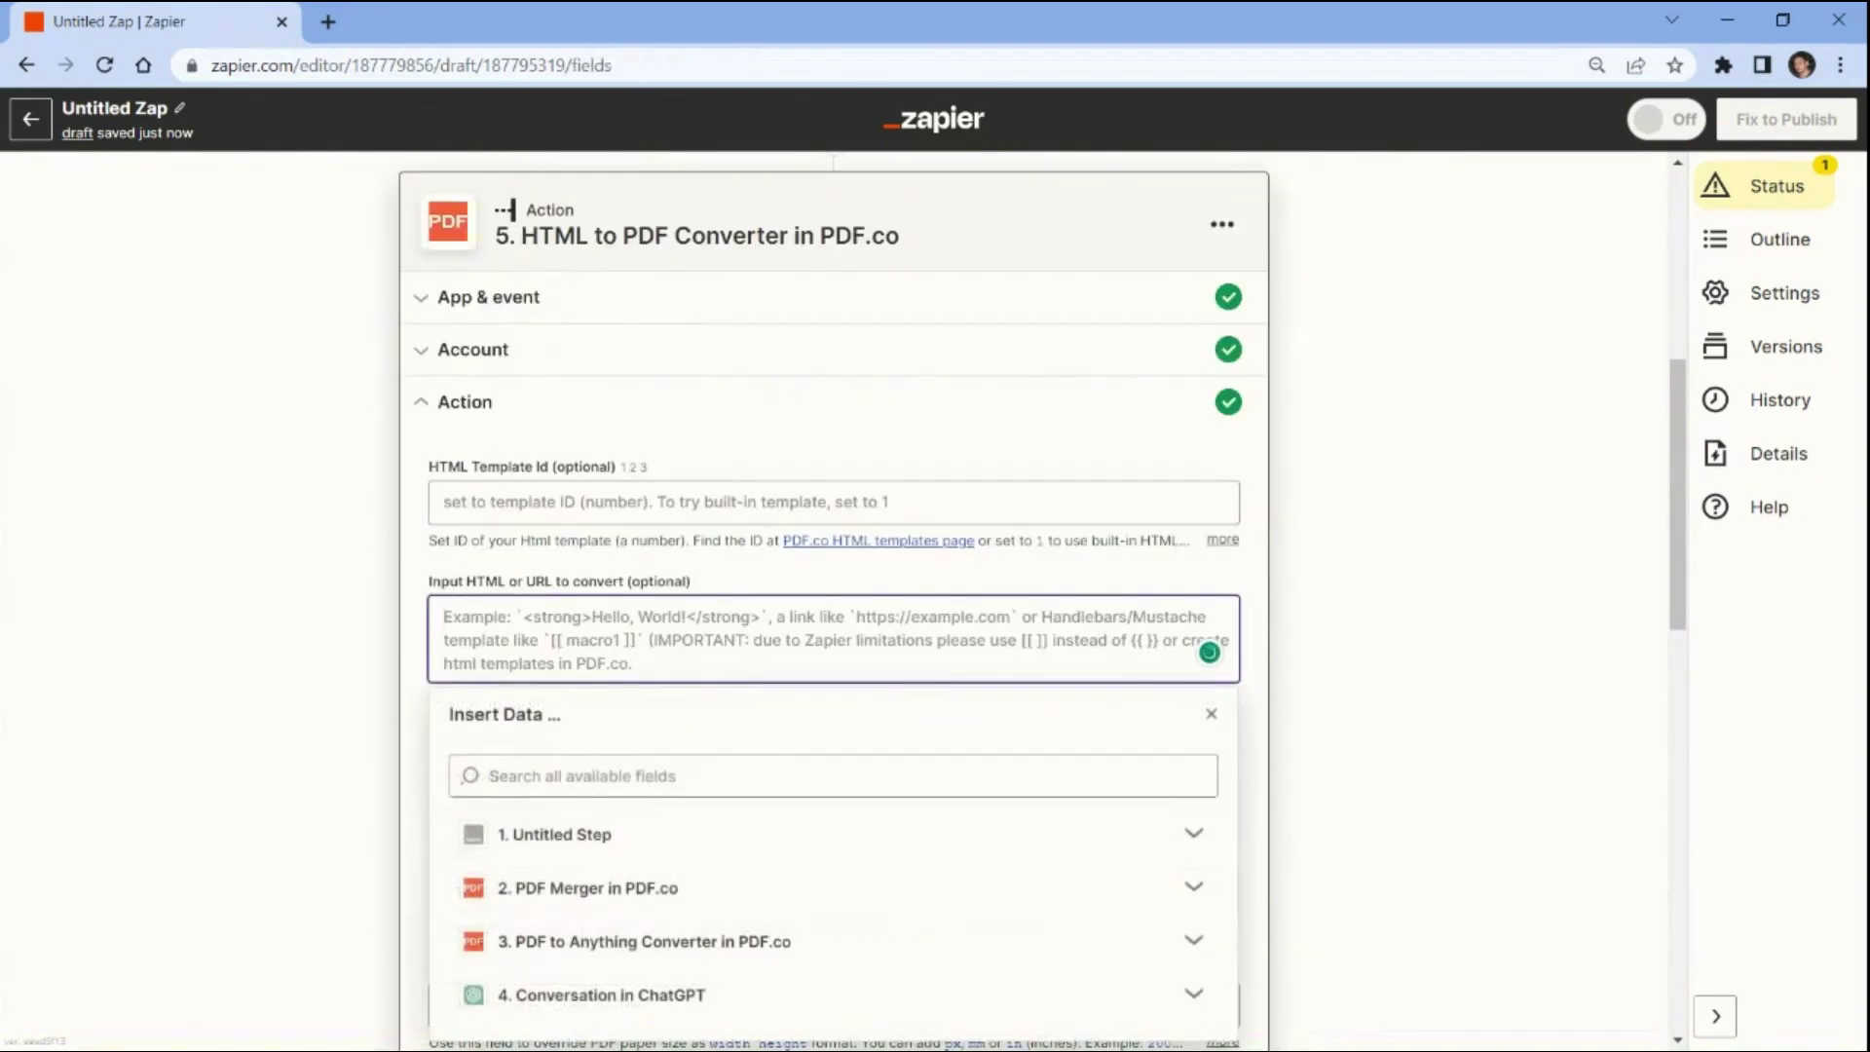
left_click(476, 995)
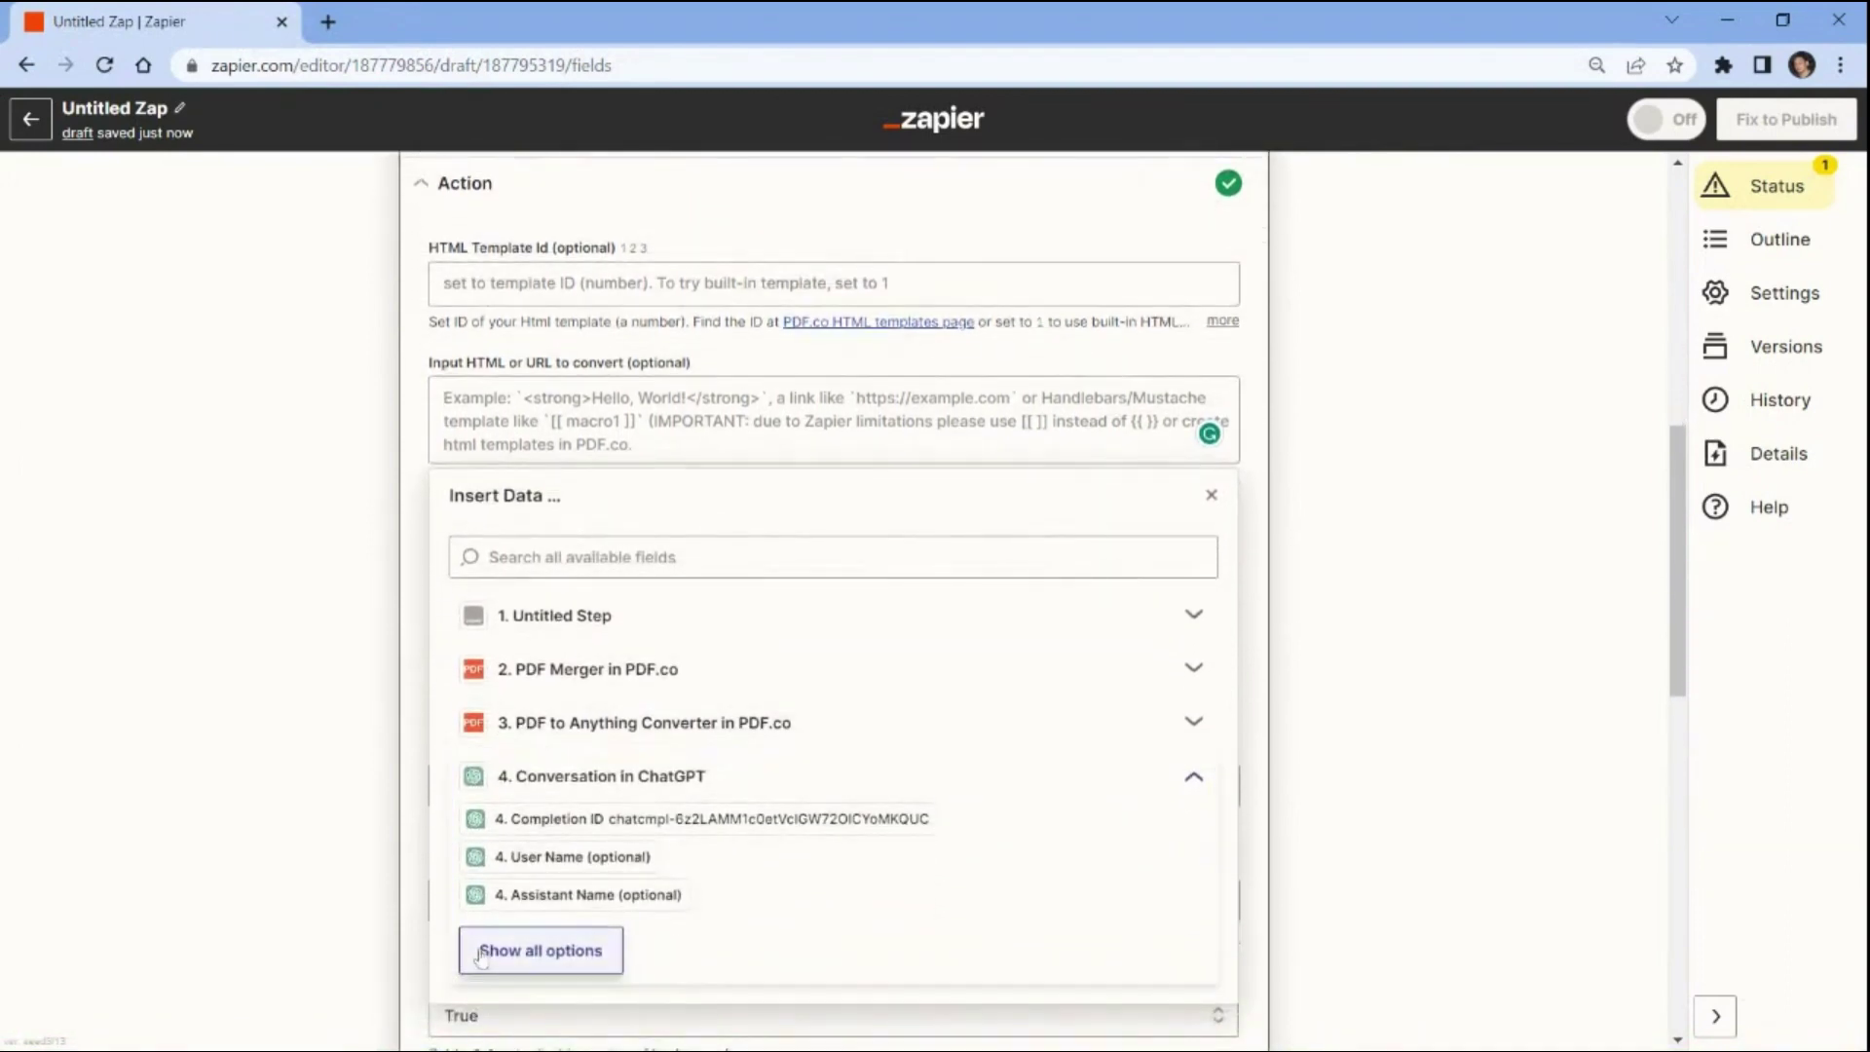
left_click(479, 952)
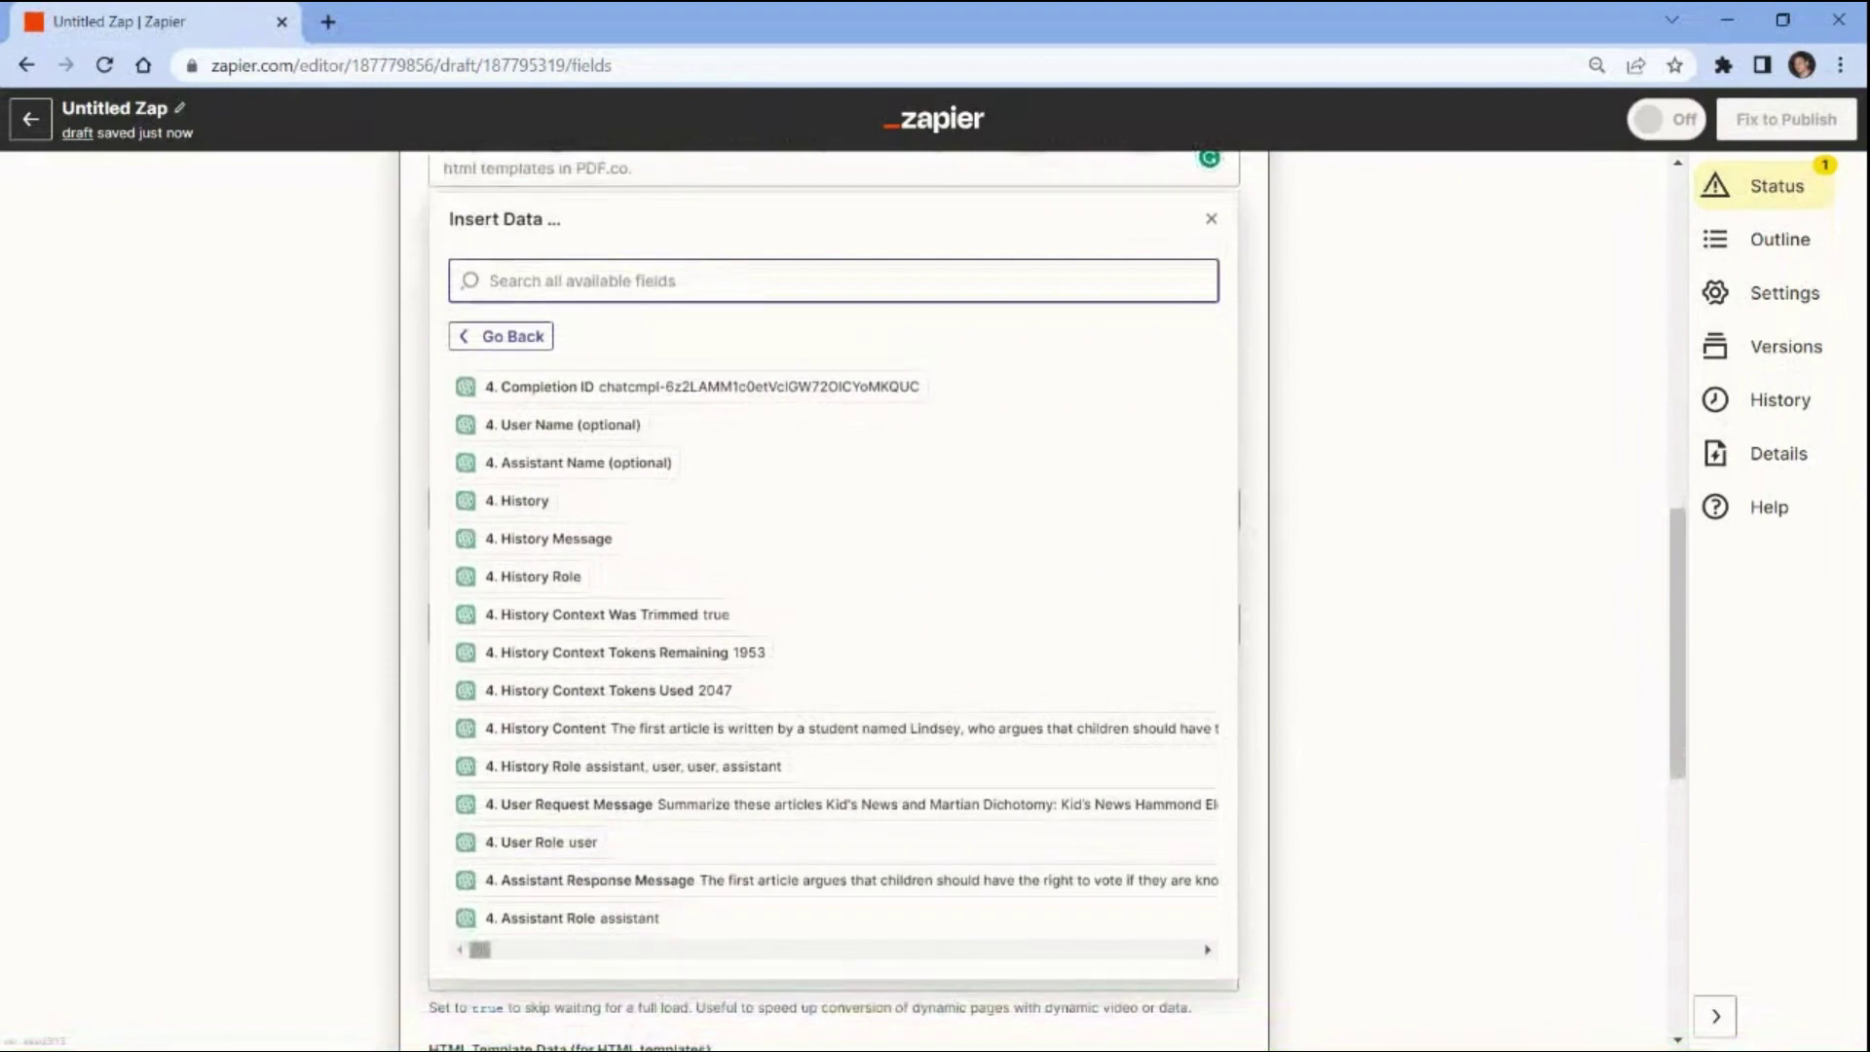
left_click(480, 883)
left_click(409, 652)
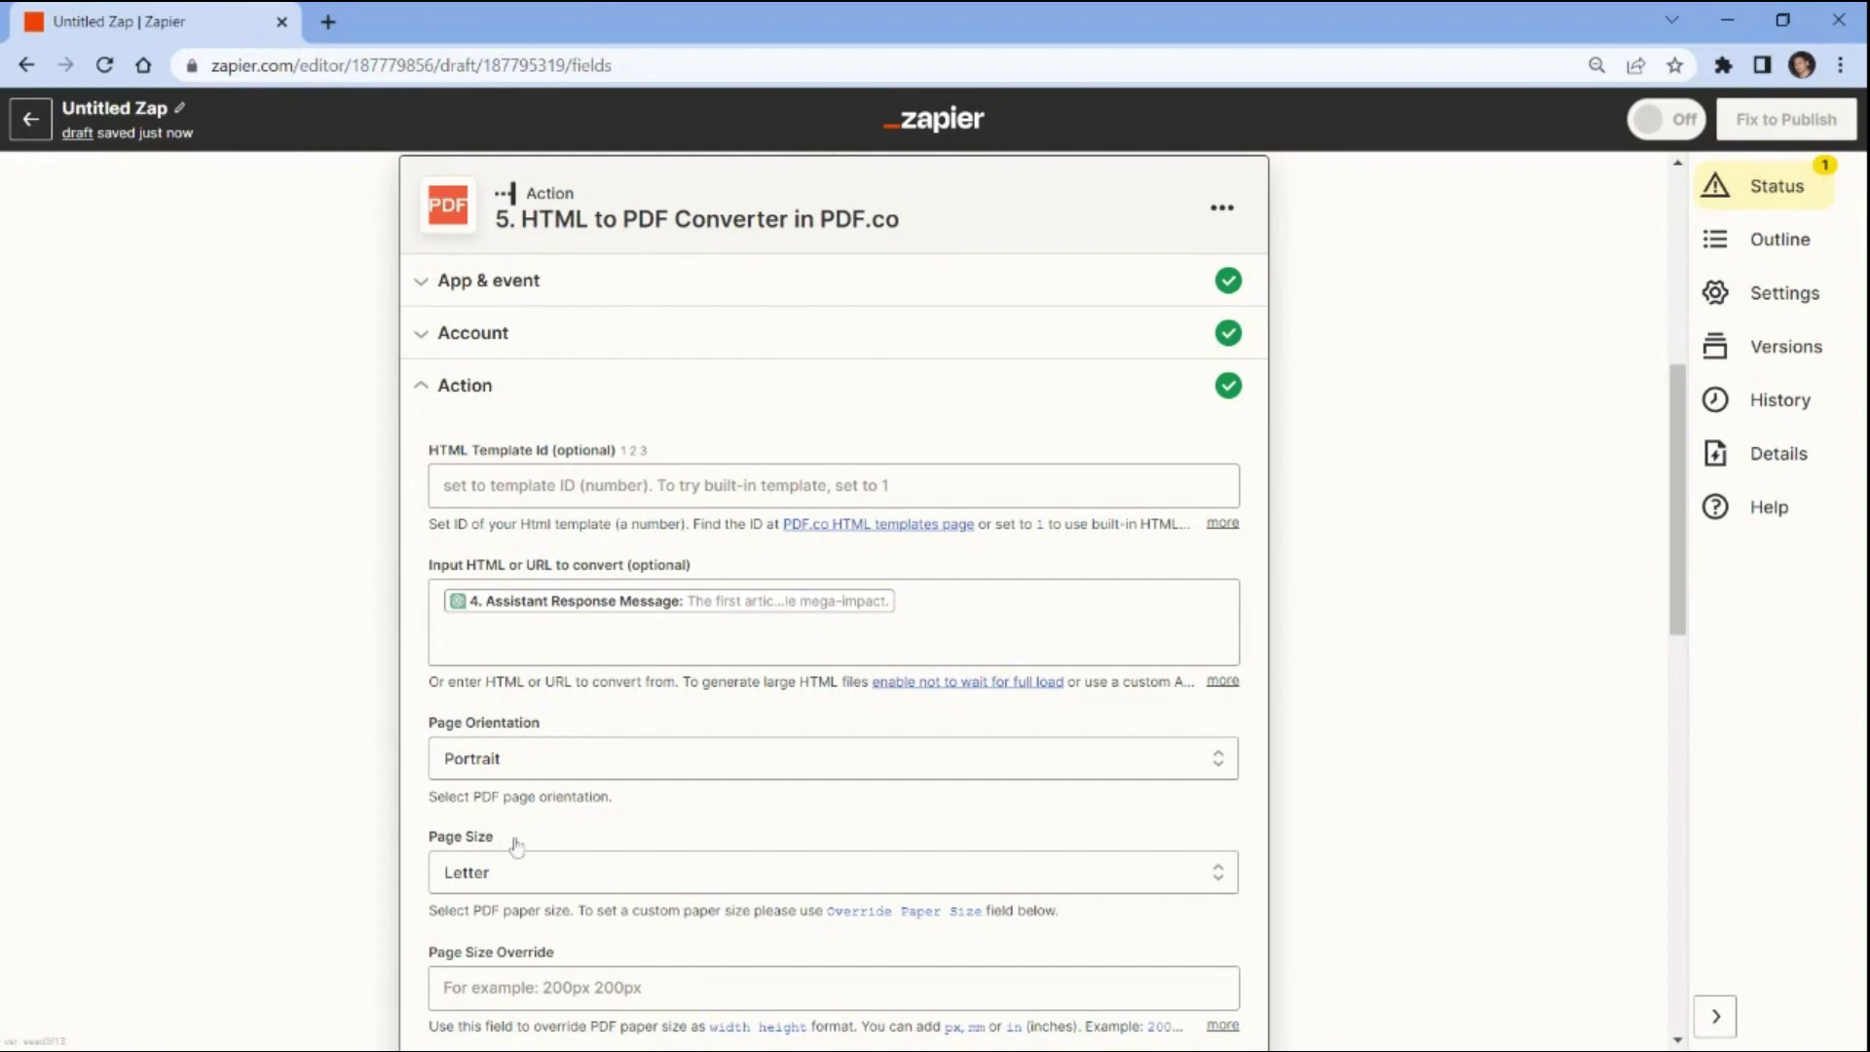
Name the converted output file 'GeneratedPDF' and continue to testing
scroll(574, 955, "down", 3)
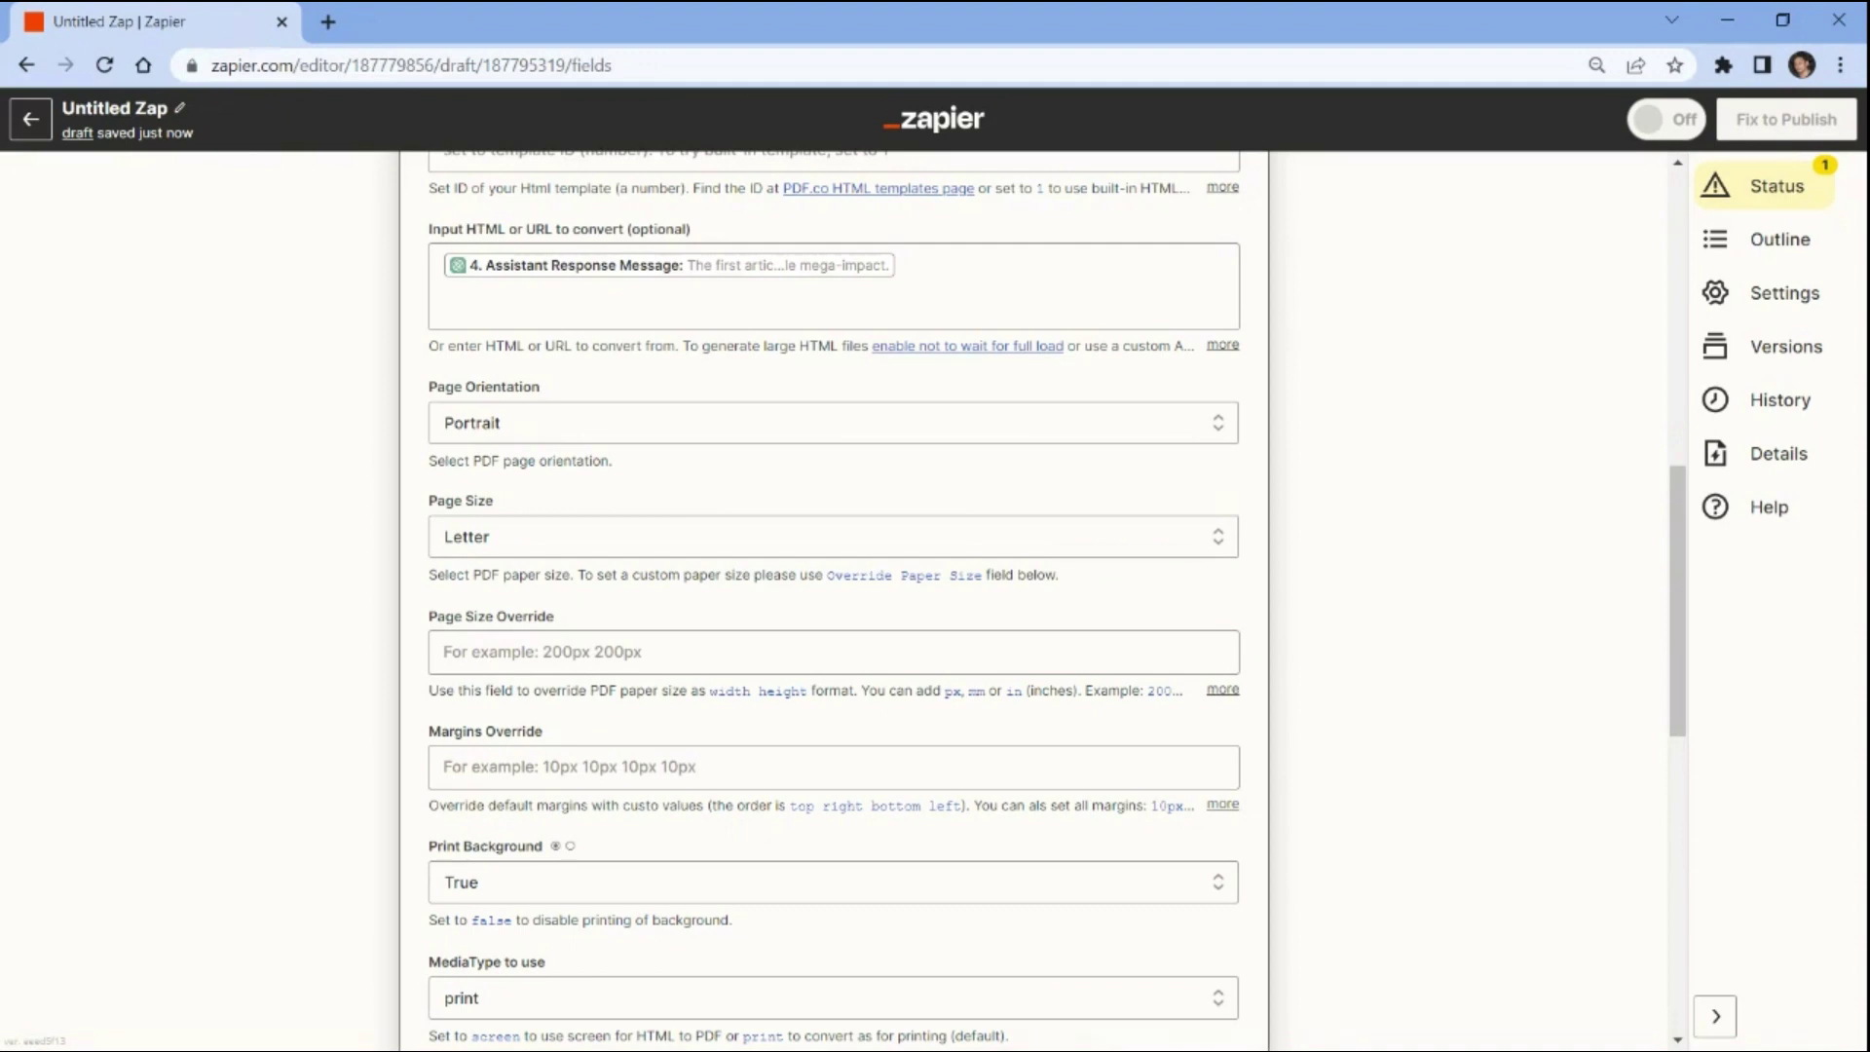
scroll(834, 601, "down", 5)
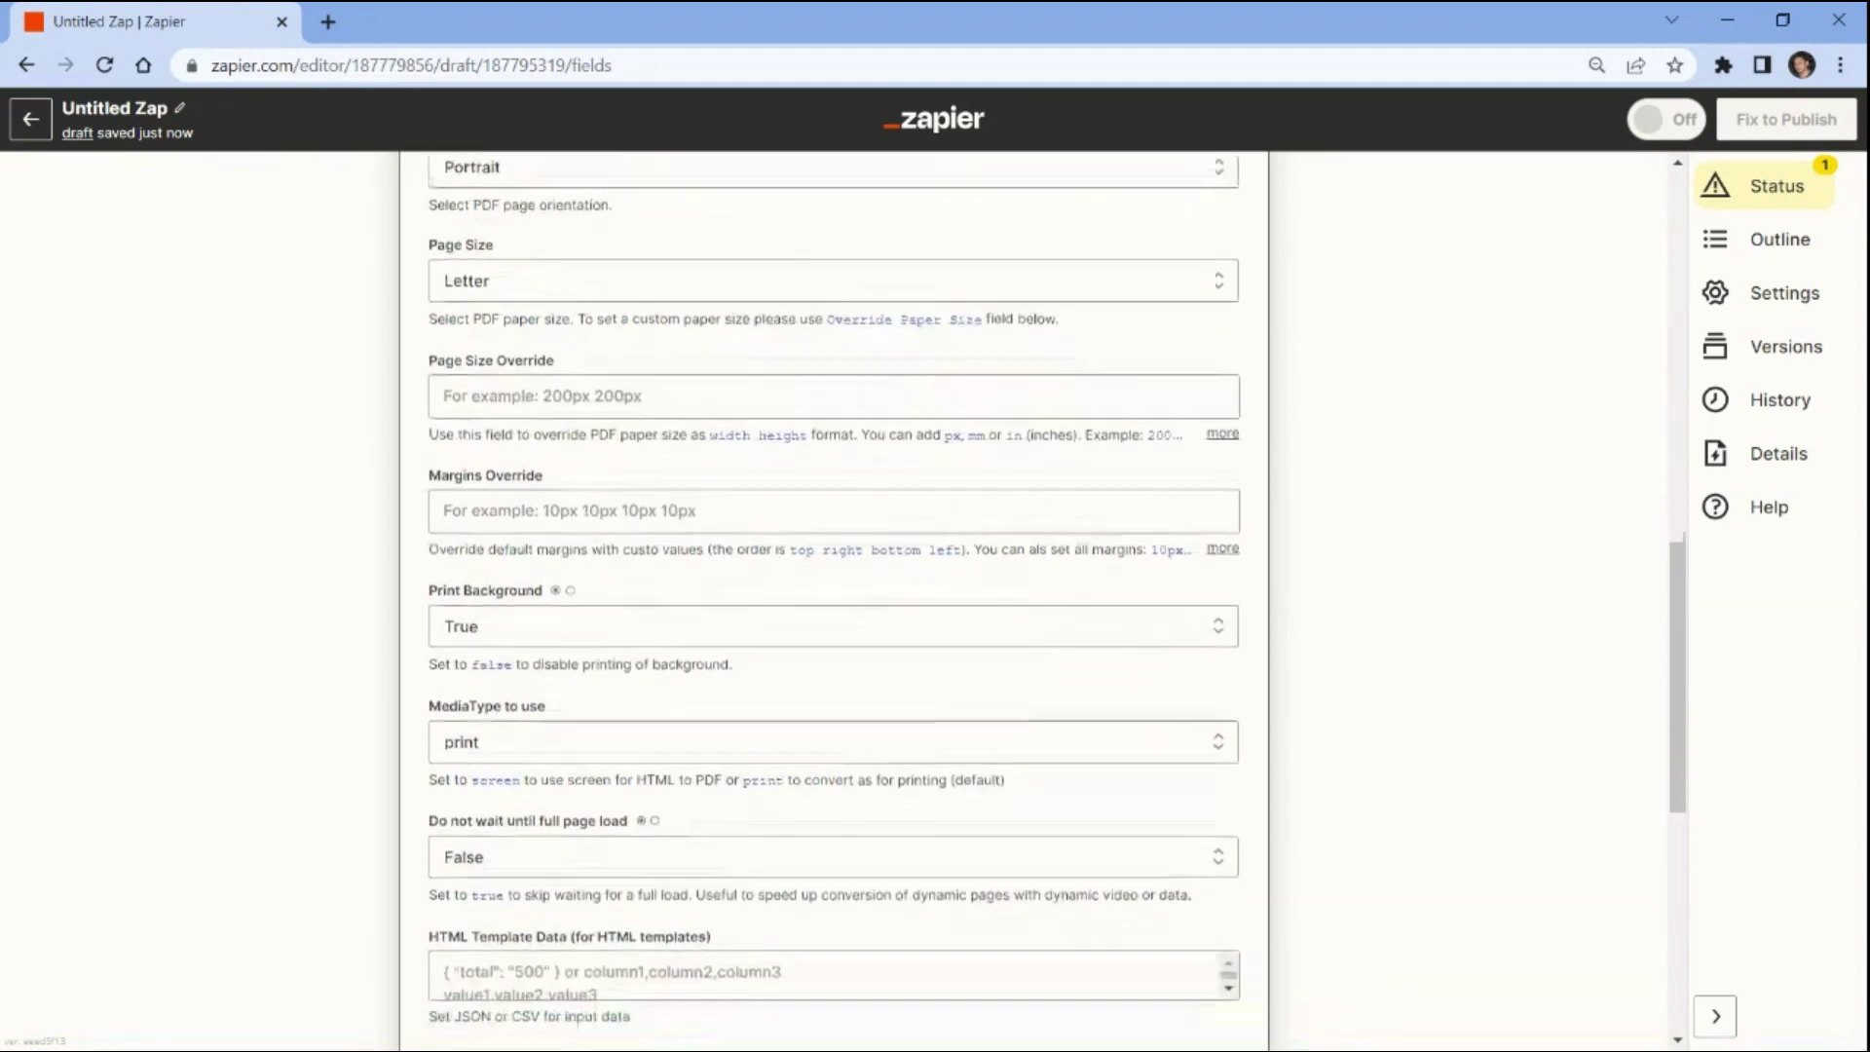
left_click(818, 912)
type("GeneratedPDF")
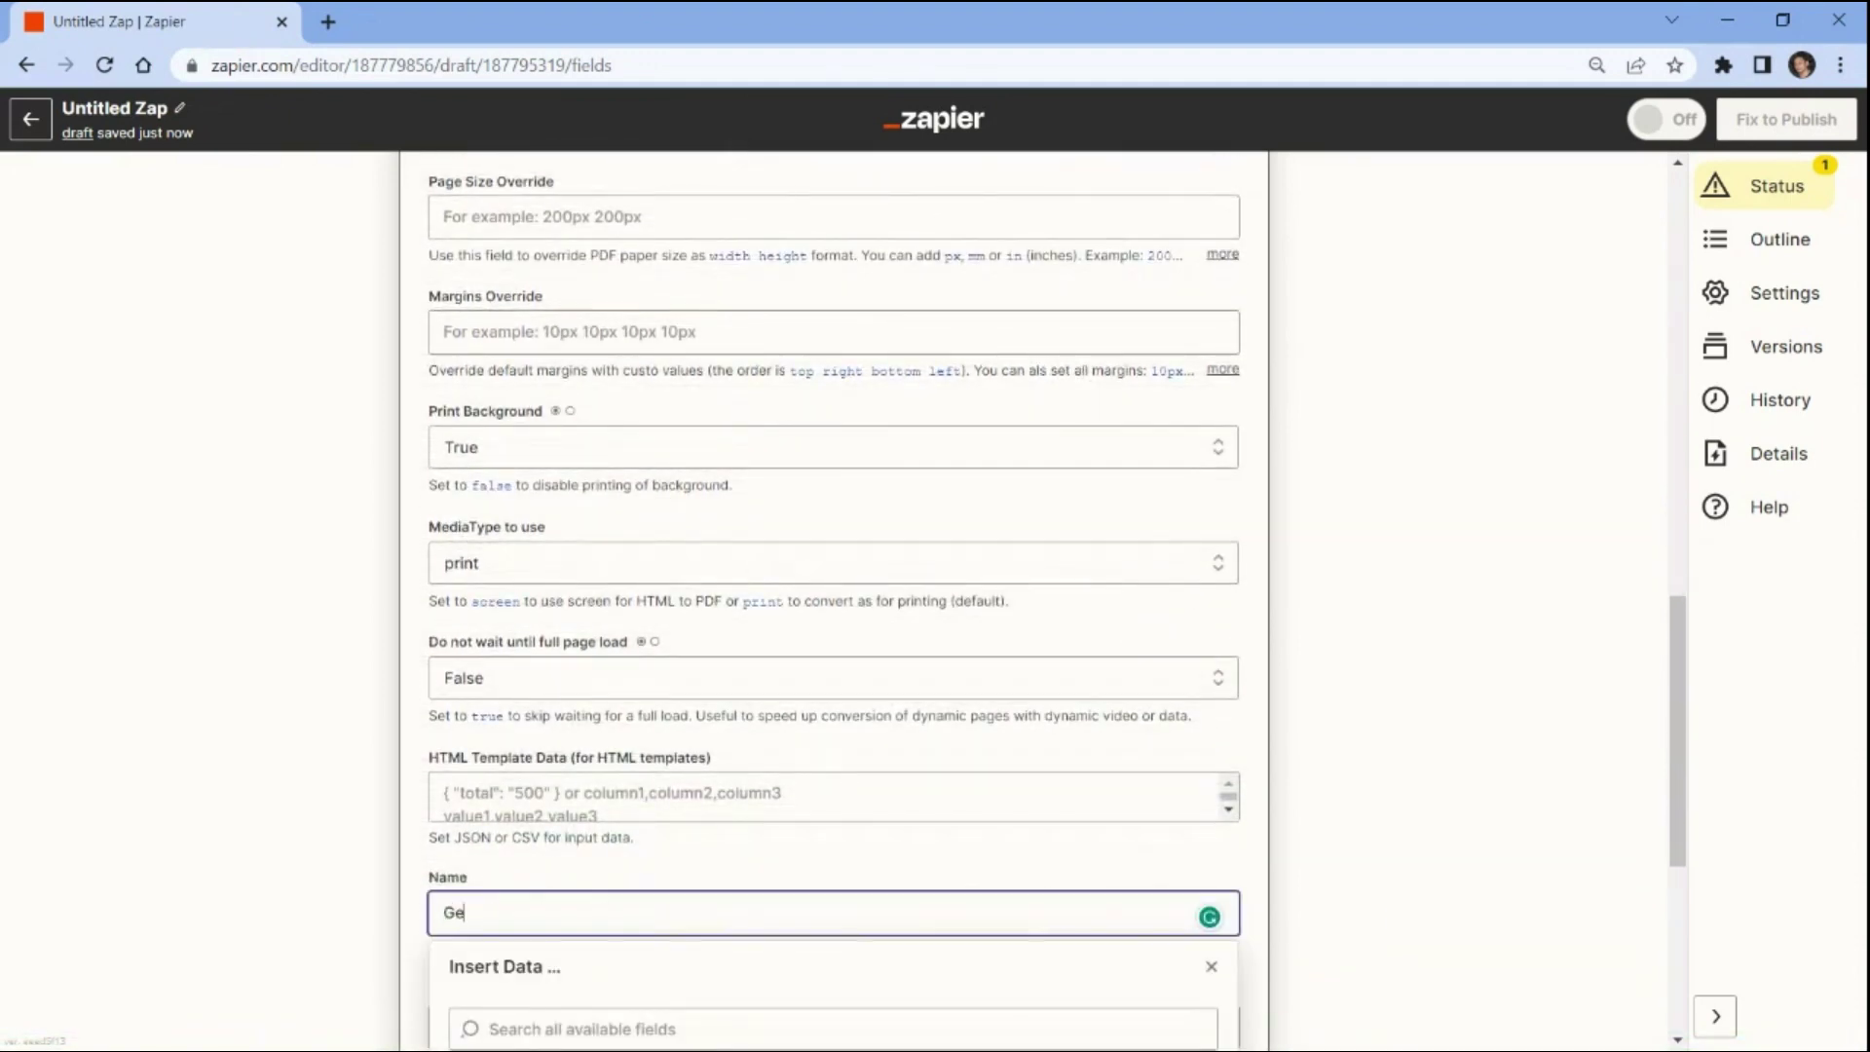
left_click(386, 913)
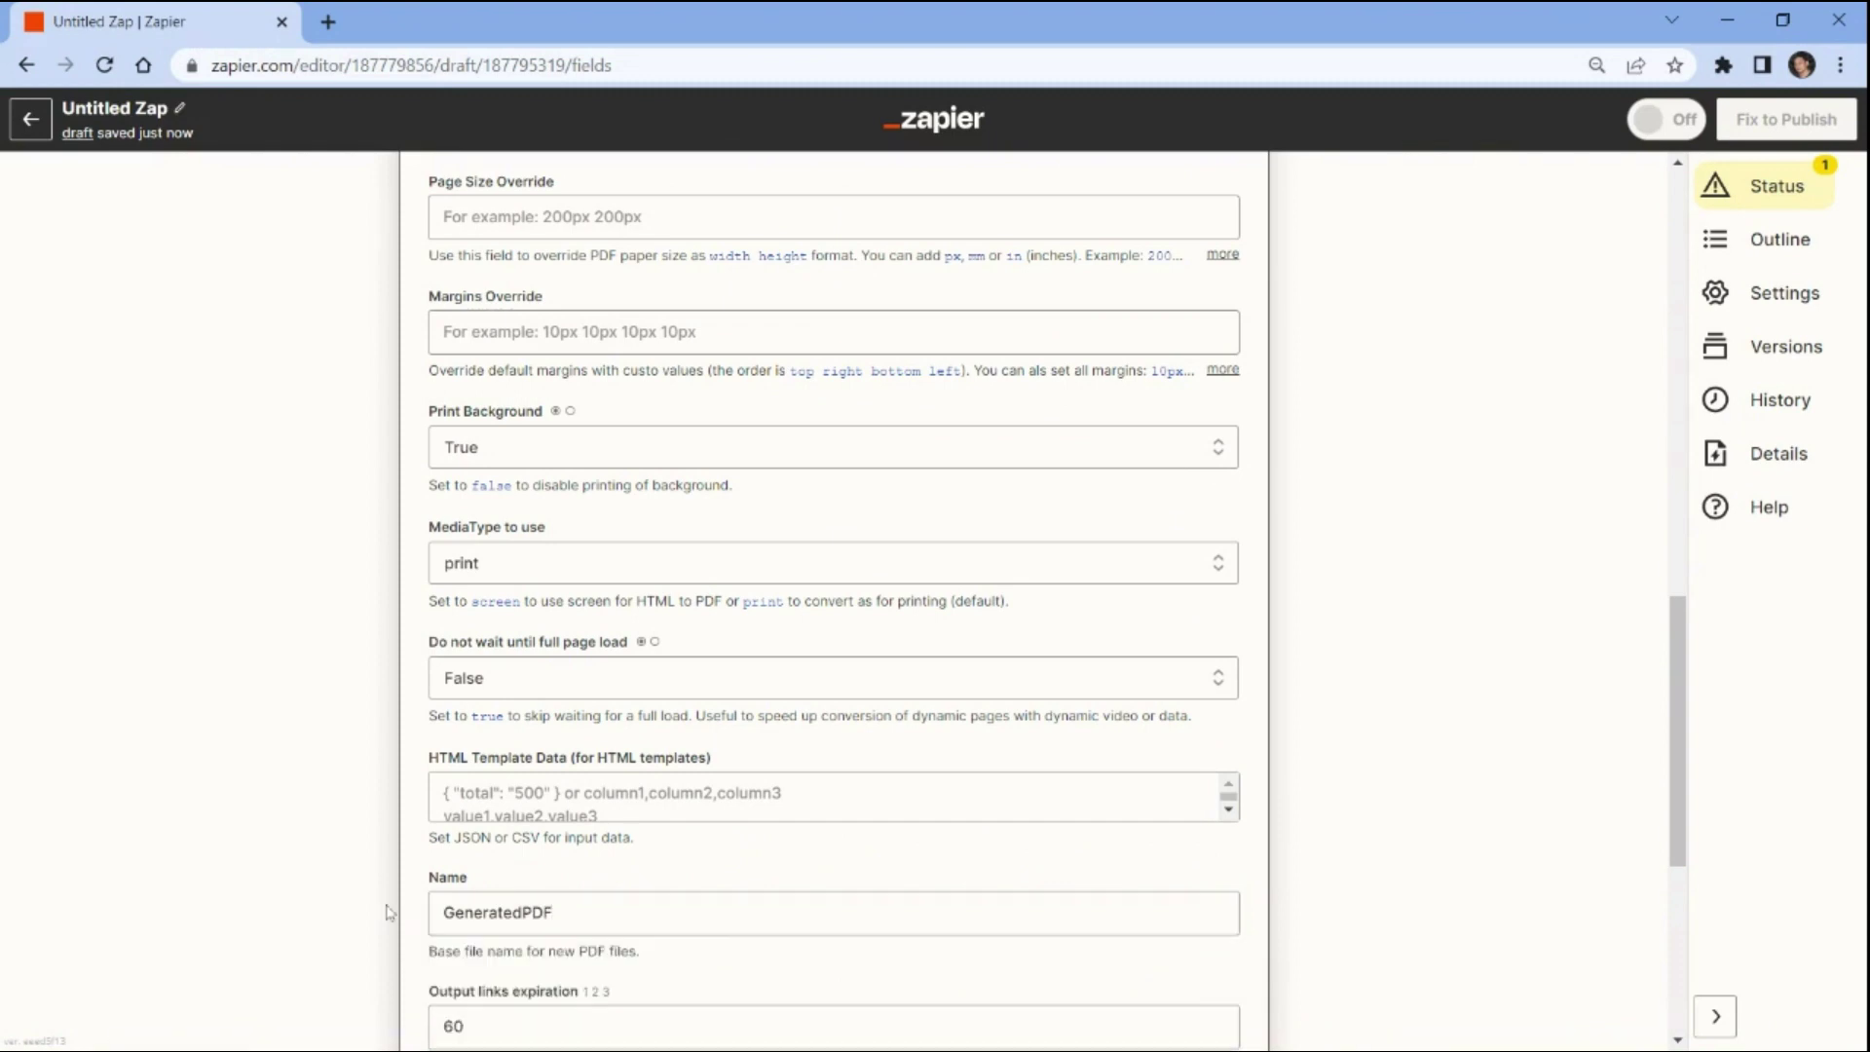
scroll(387, 912, "down", 4)
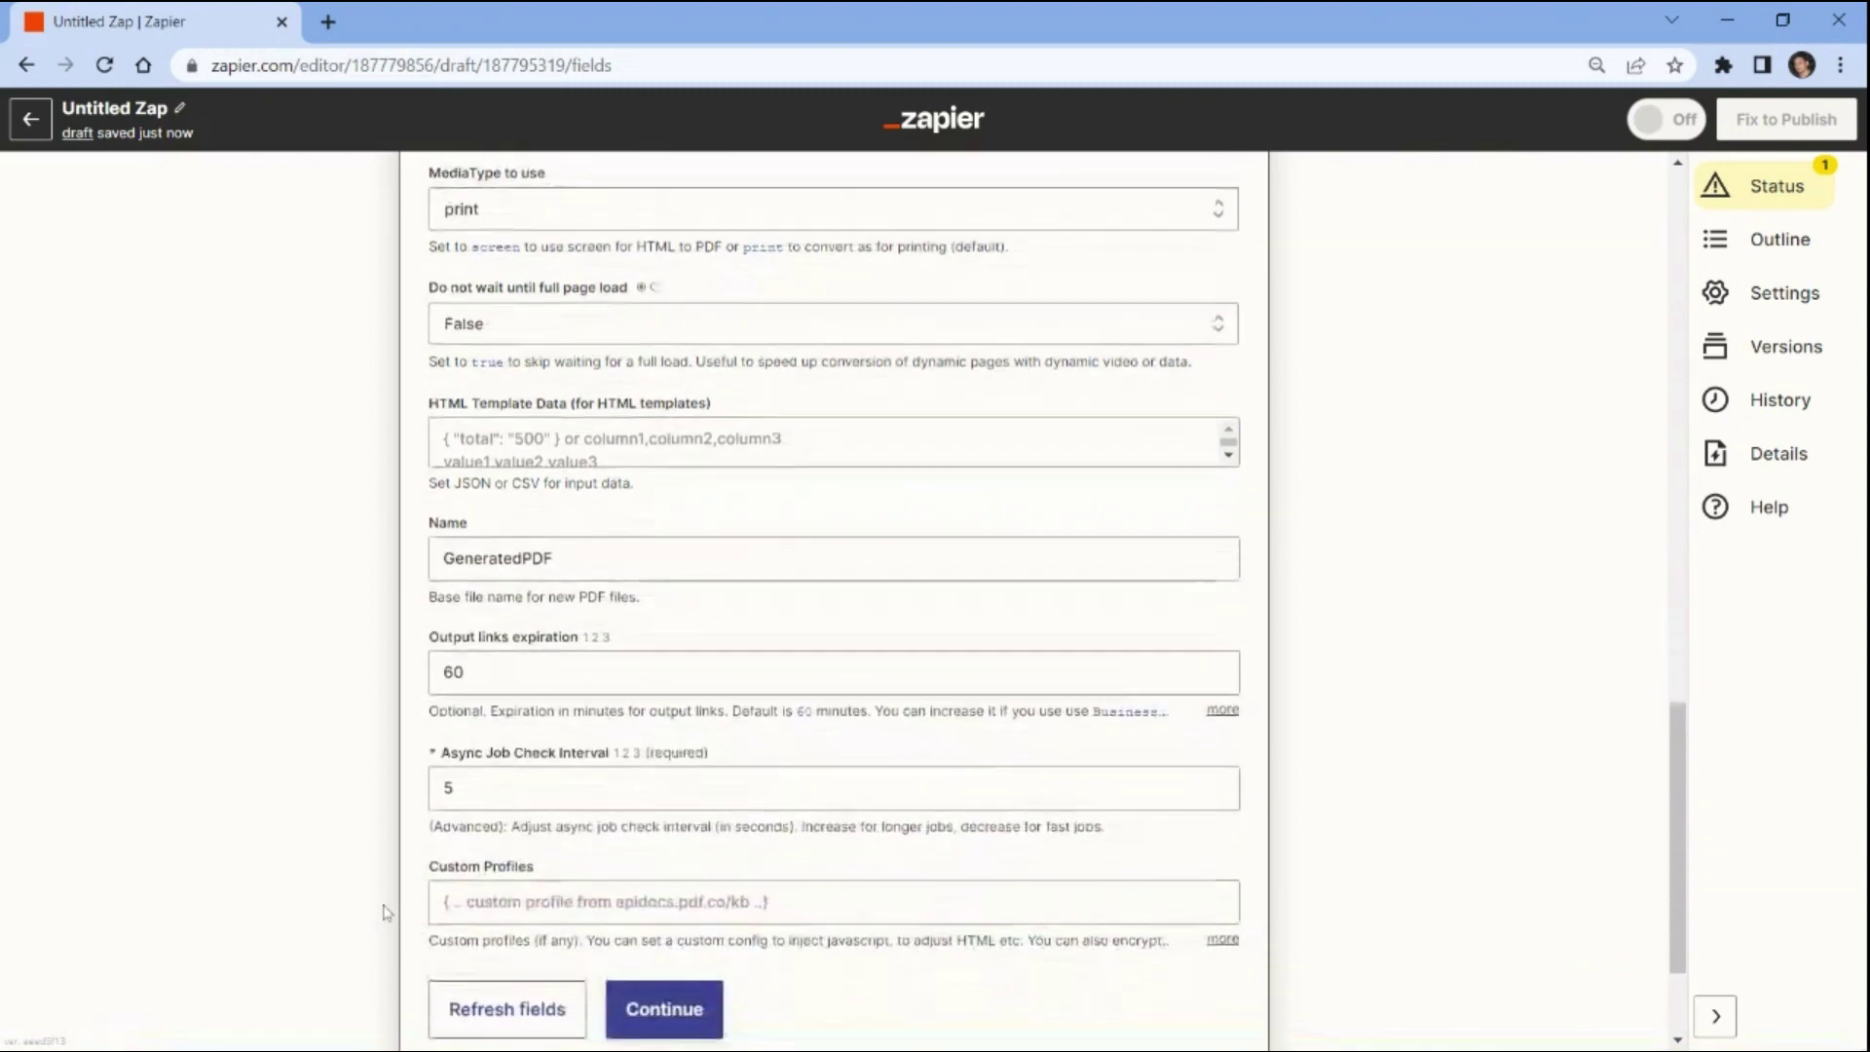
left_click(644, 1009)
Test the HTML to PDF conversion and select the returned GeneratedPDF.pdf URL
left_click(625, 875)
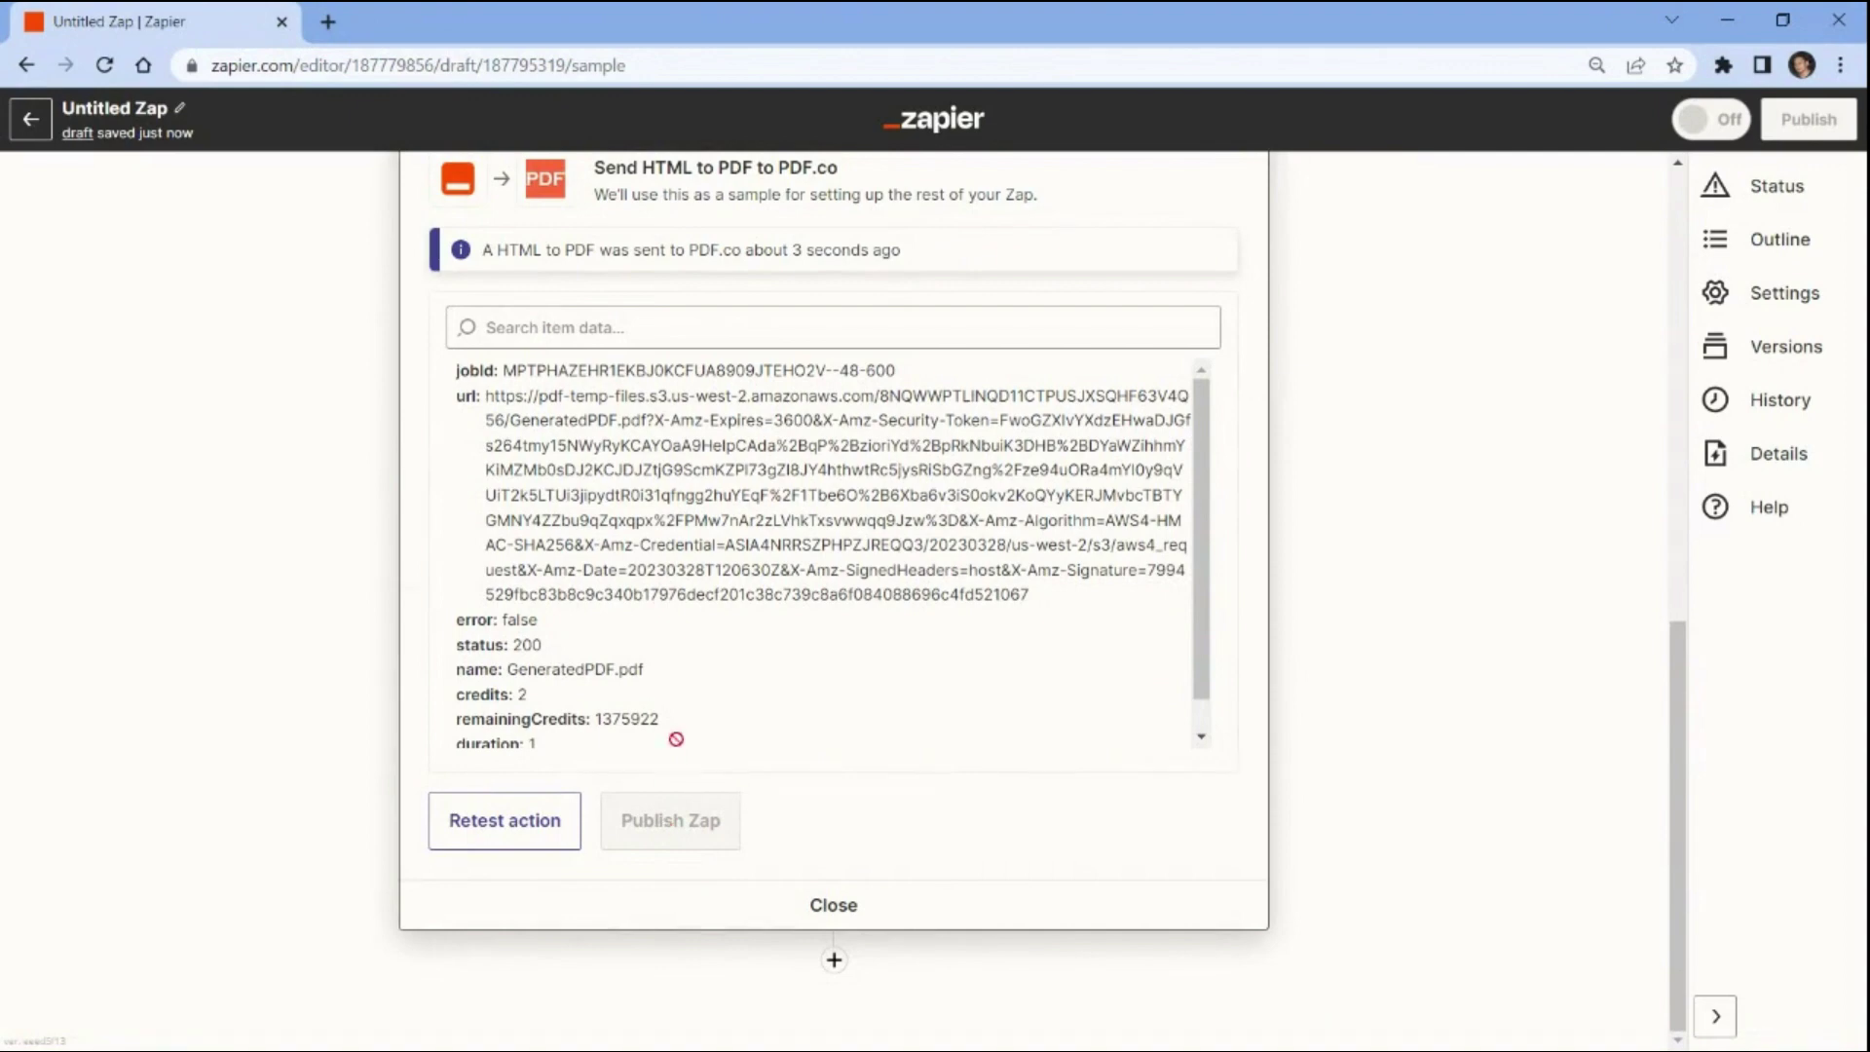
triple_click(633, 445)
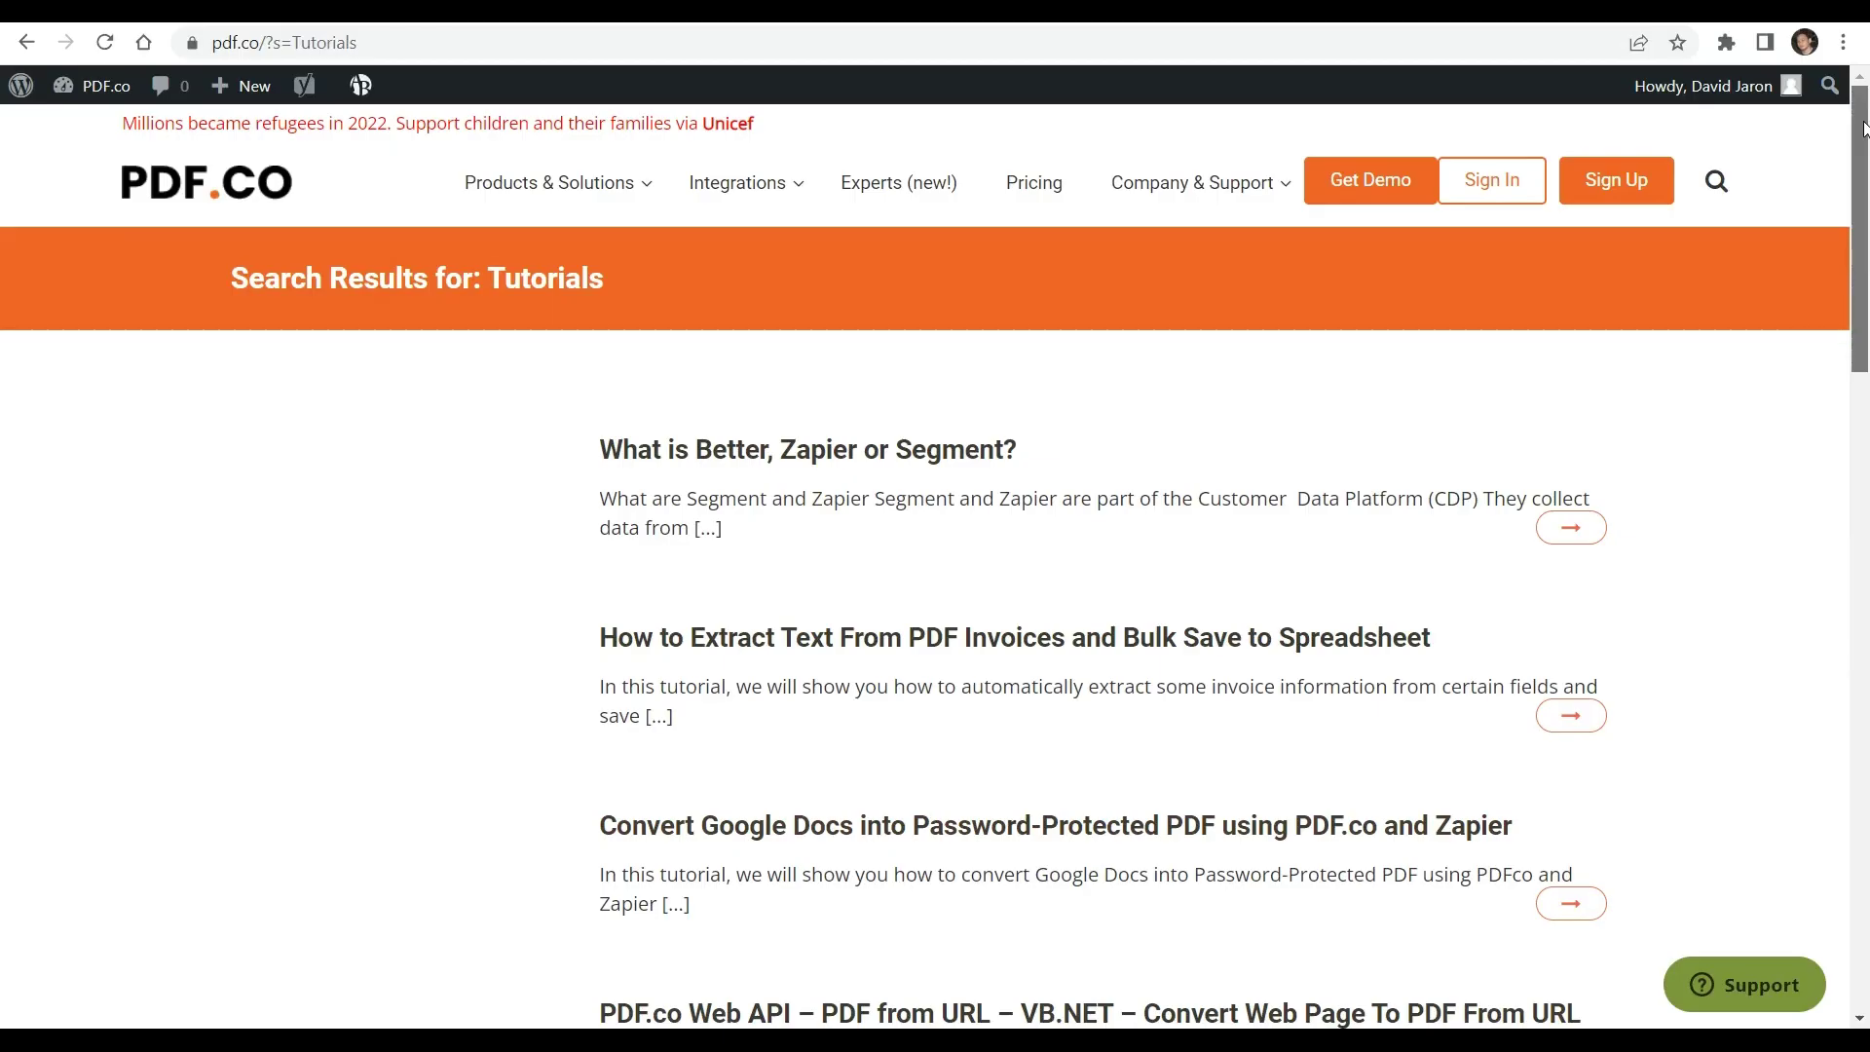
Scroll the page on the way to the PDF.co YouTube channel
left_click_drag(1863, 130, 1863, 368)
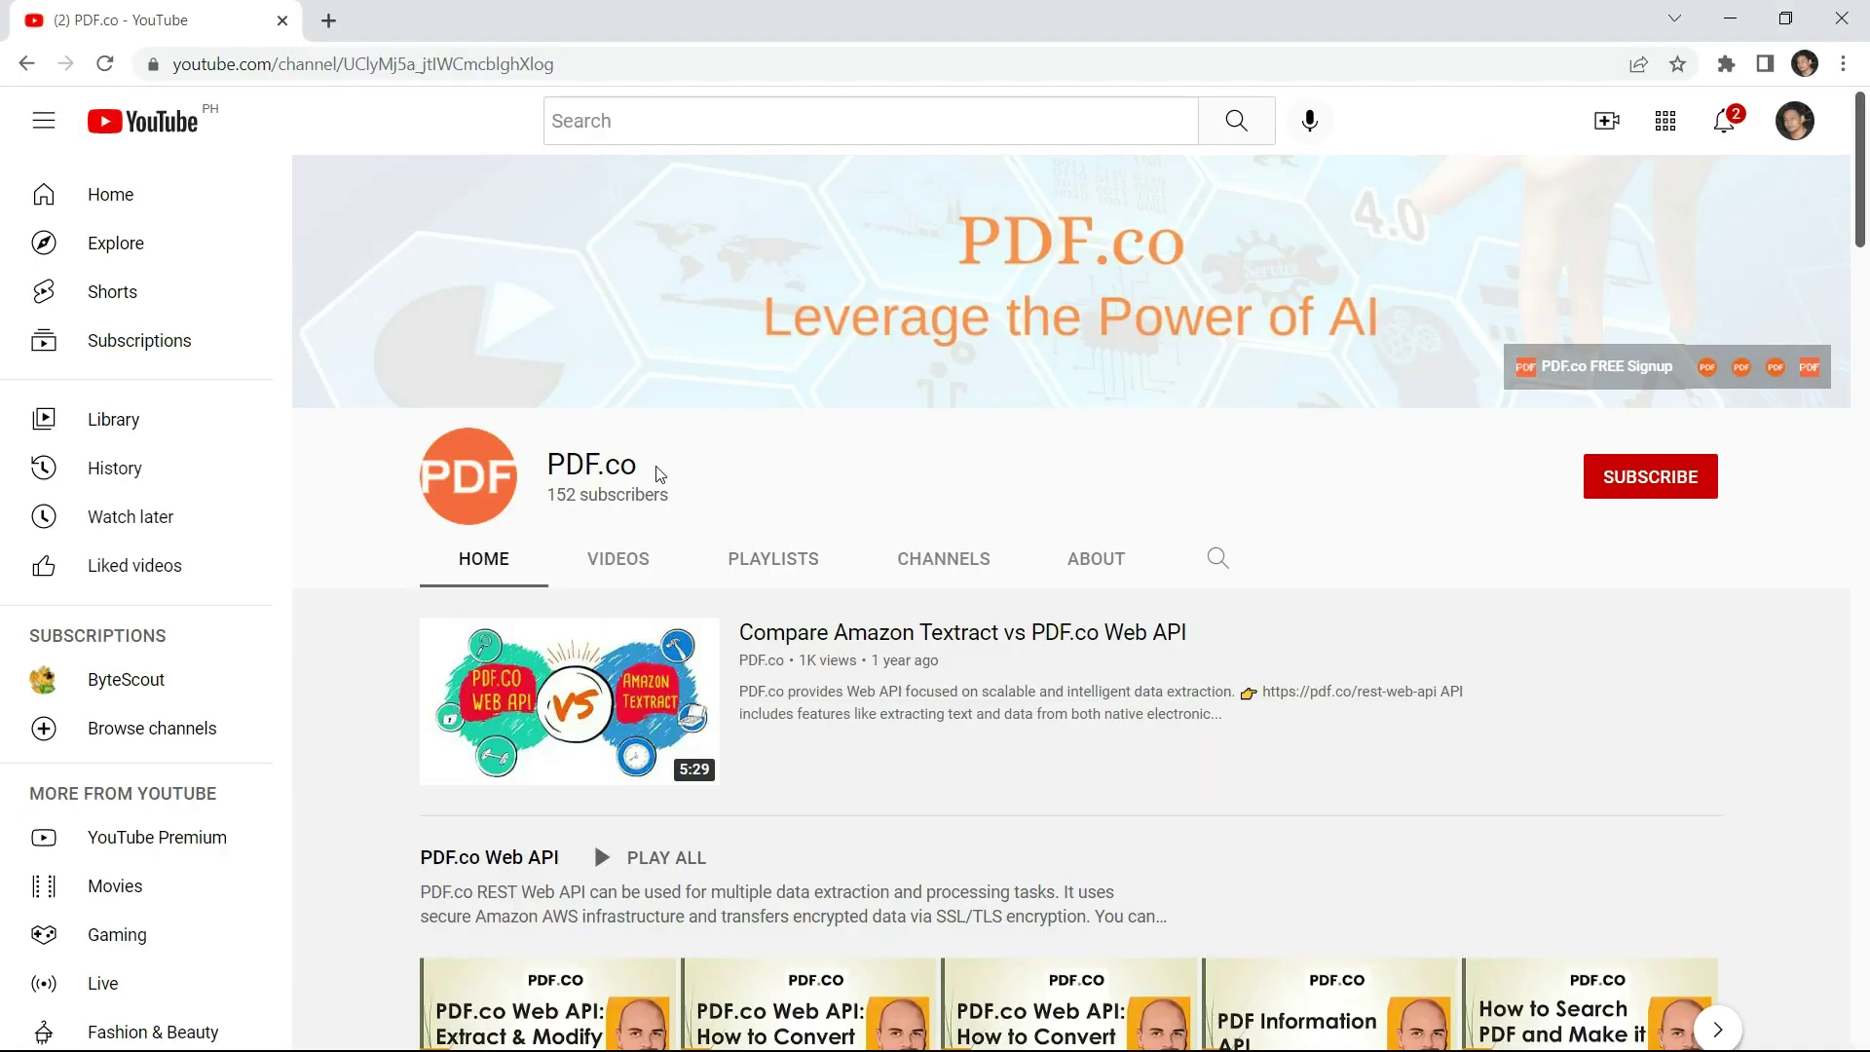
Subscribe to the PDF.co channel and set its notifications to All
scroll(1863, 419, "down", 10)
left_click_drag(1867, 418, 1867, 535)
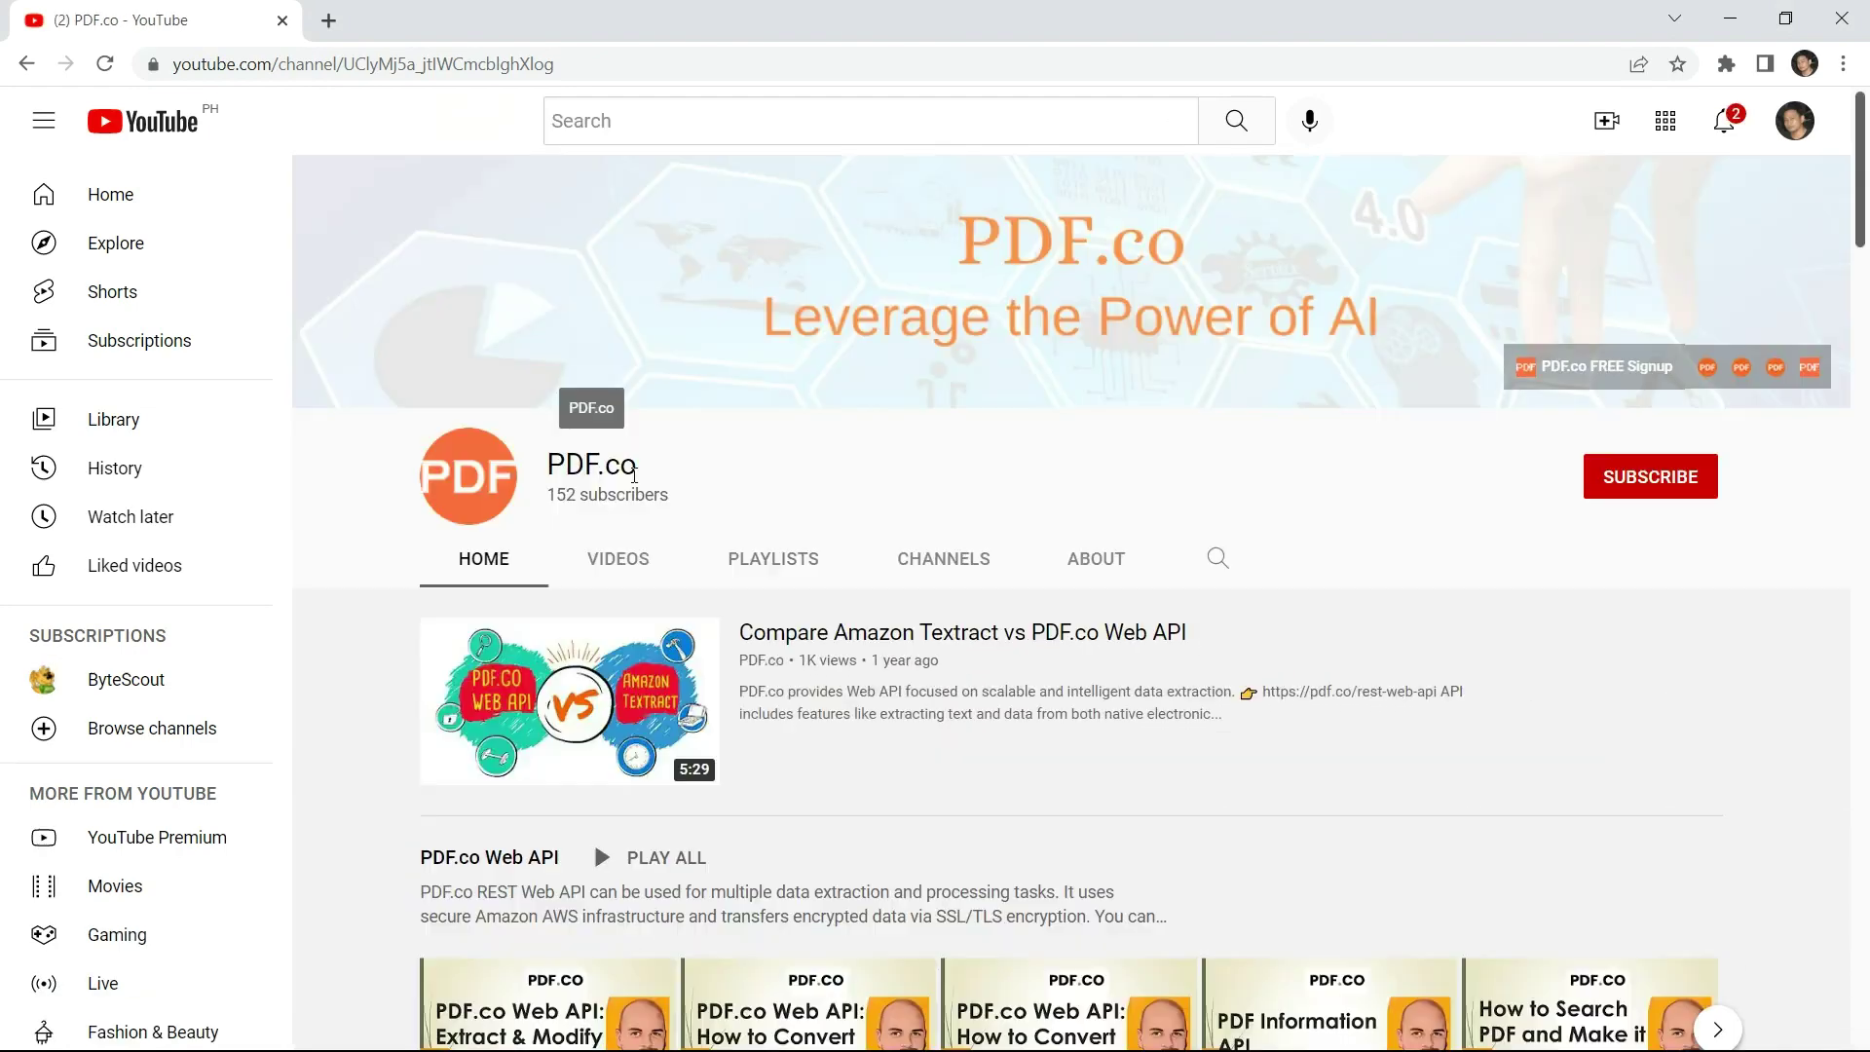
left_click(1671, 481)
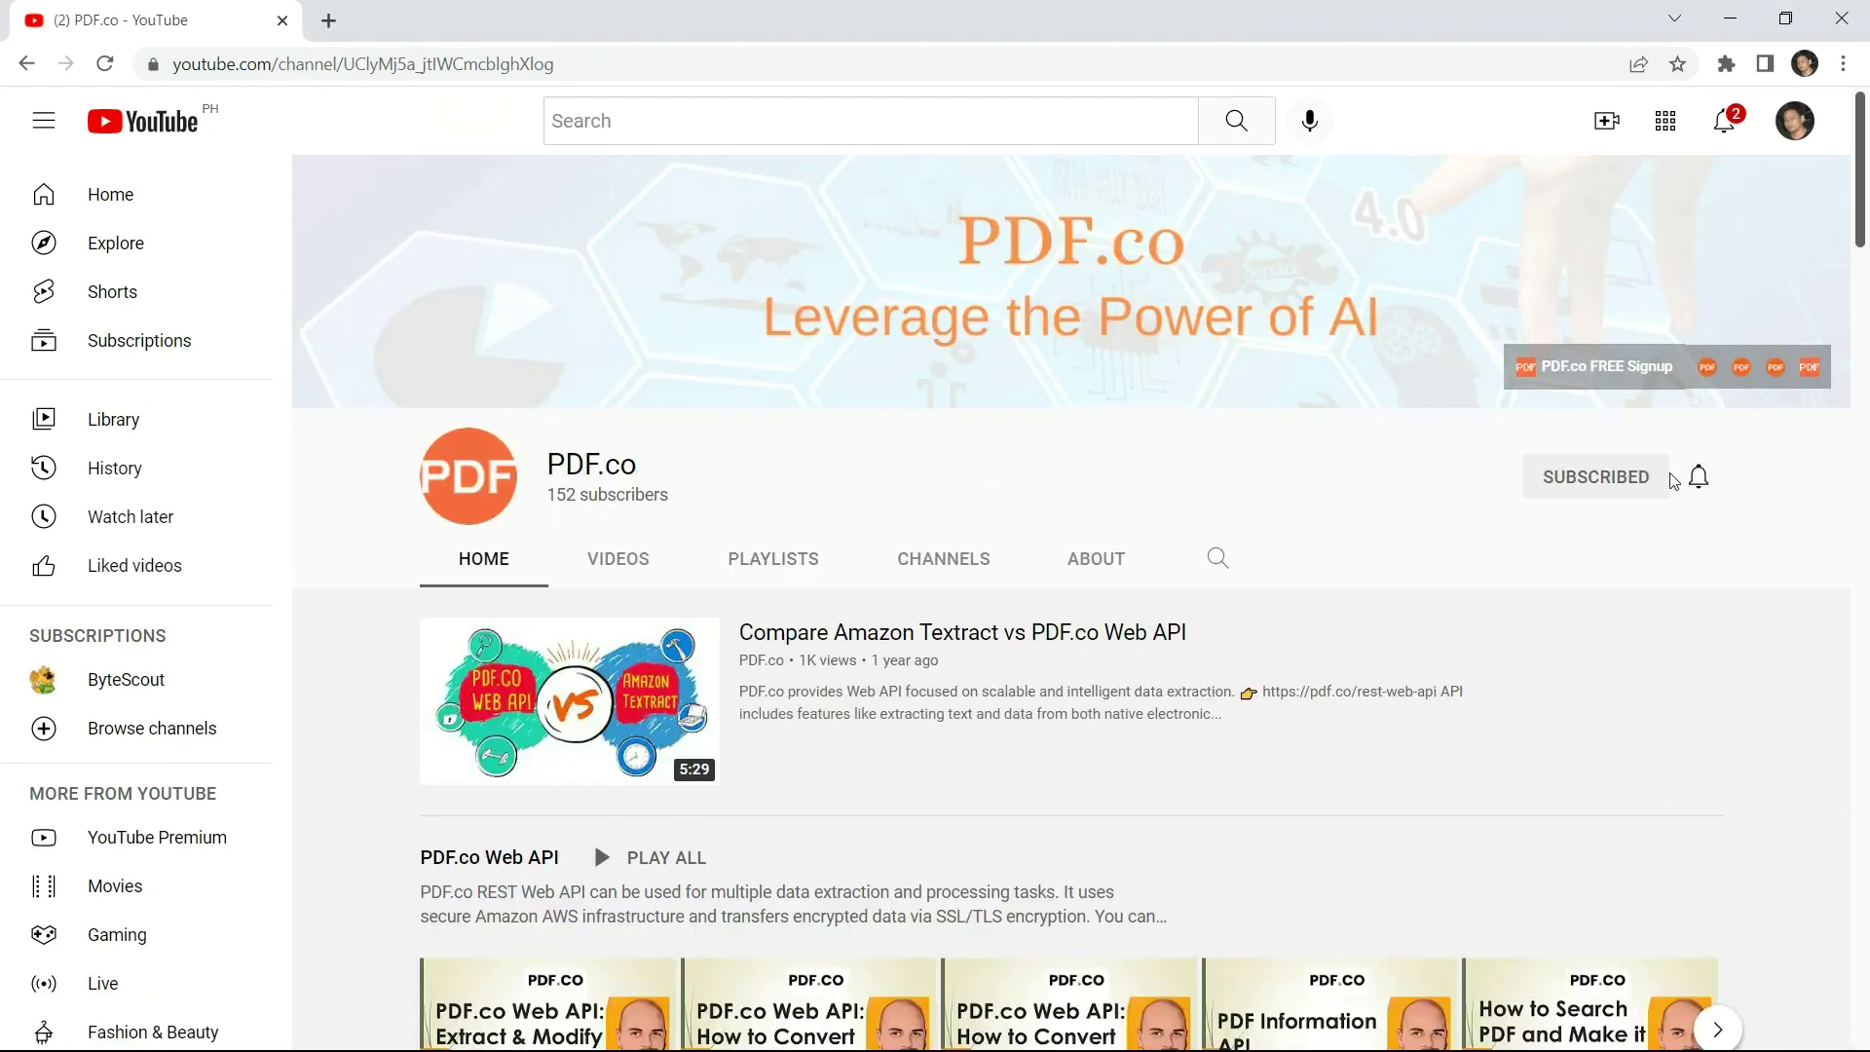
left_click(1697, 477)
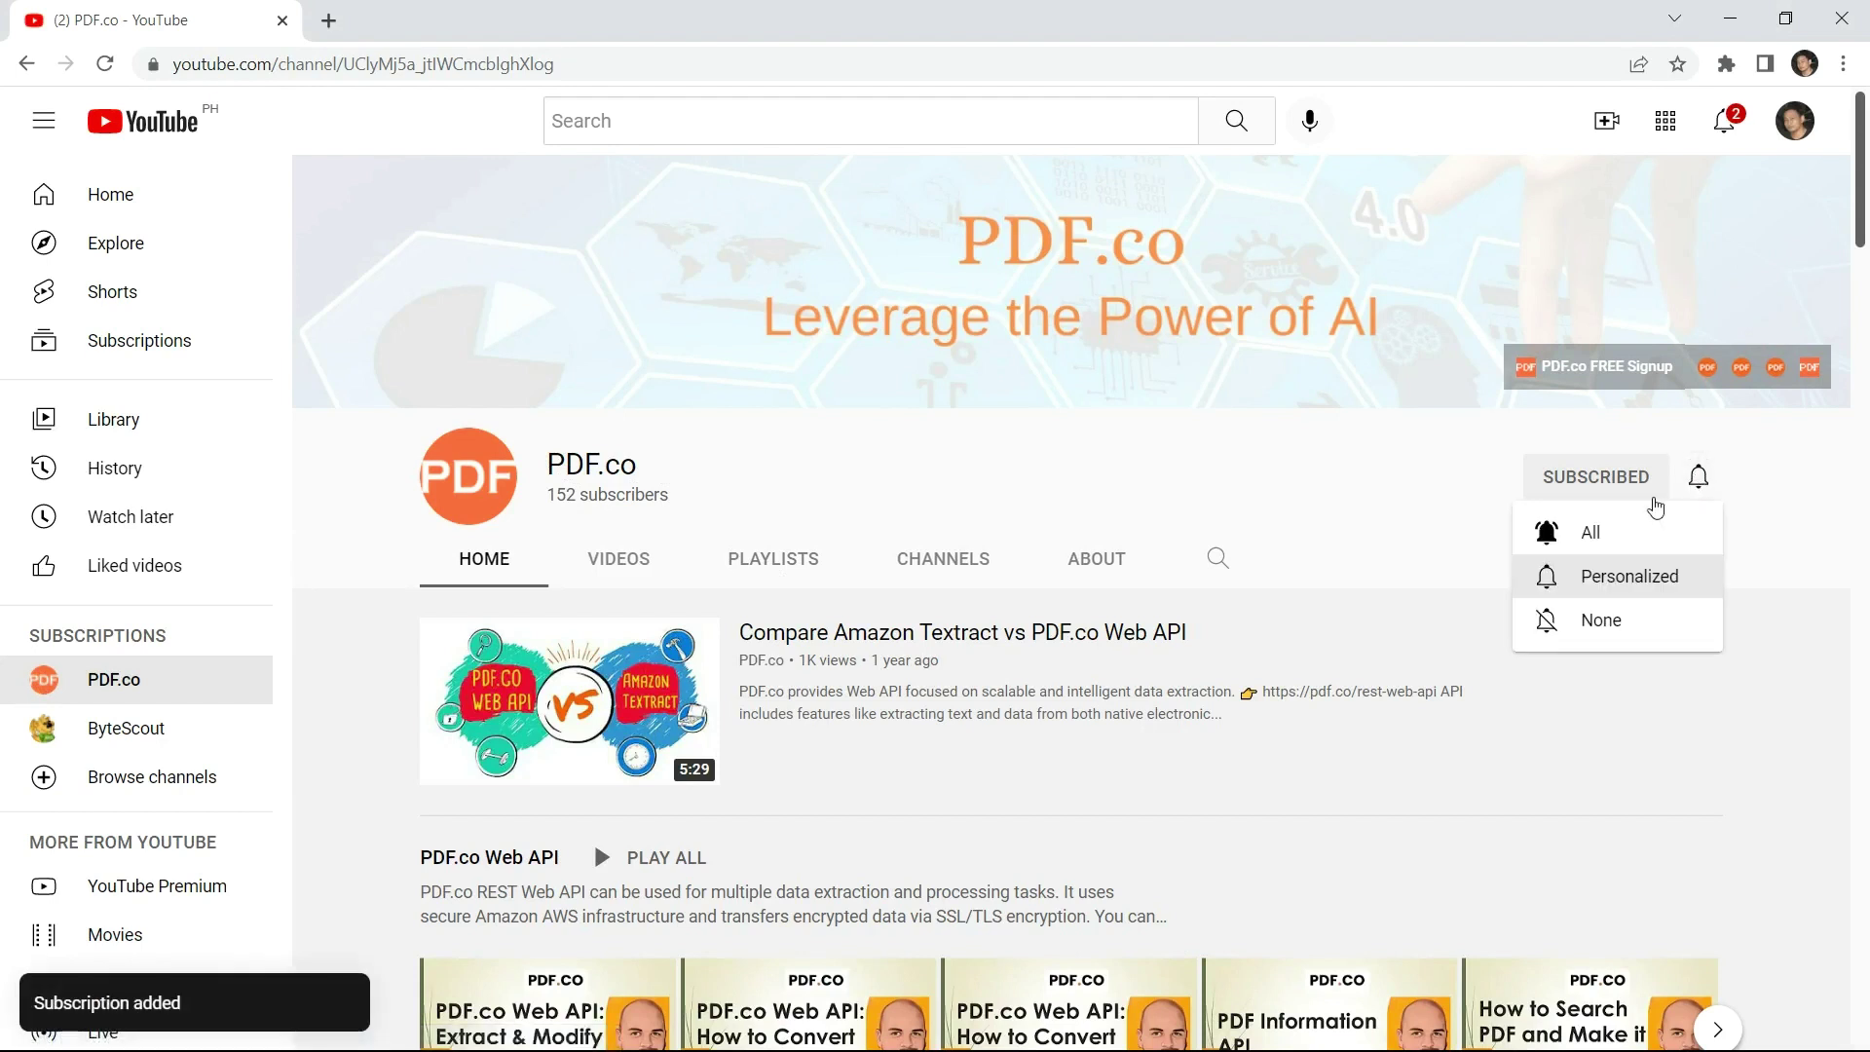
left_click(1605, 534)
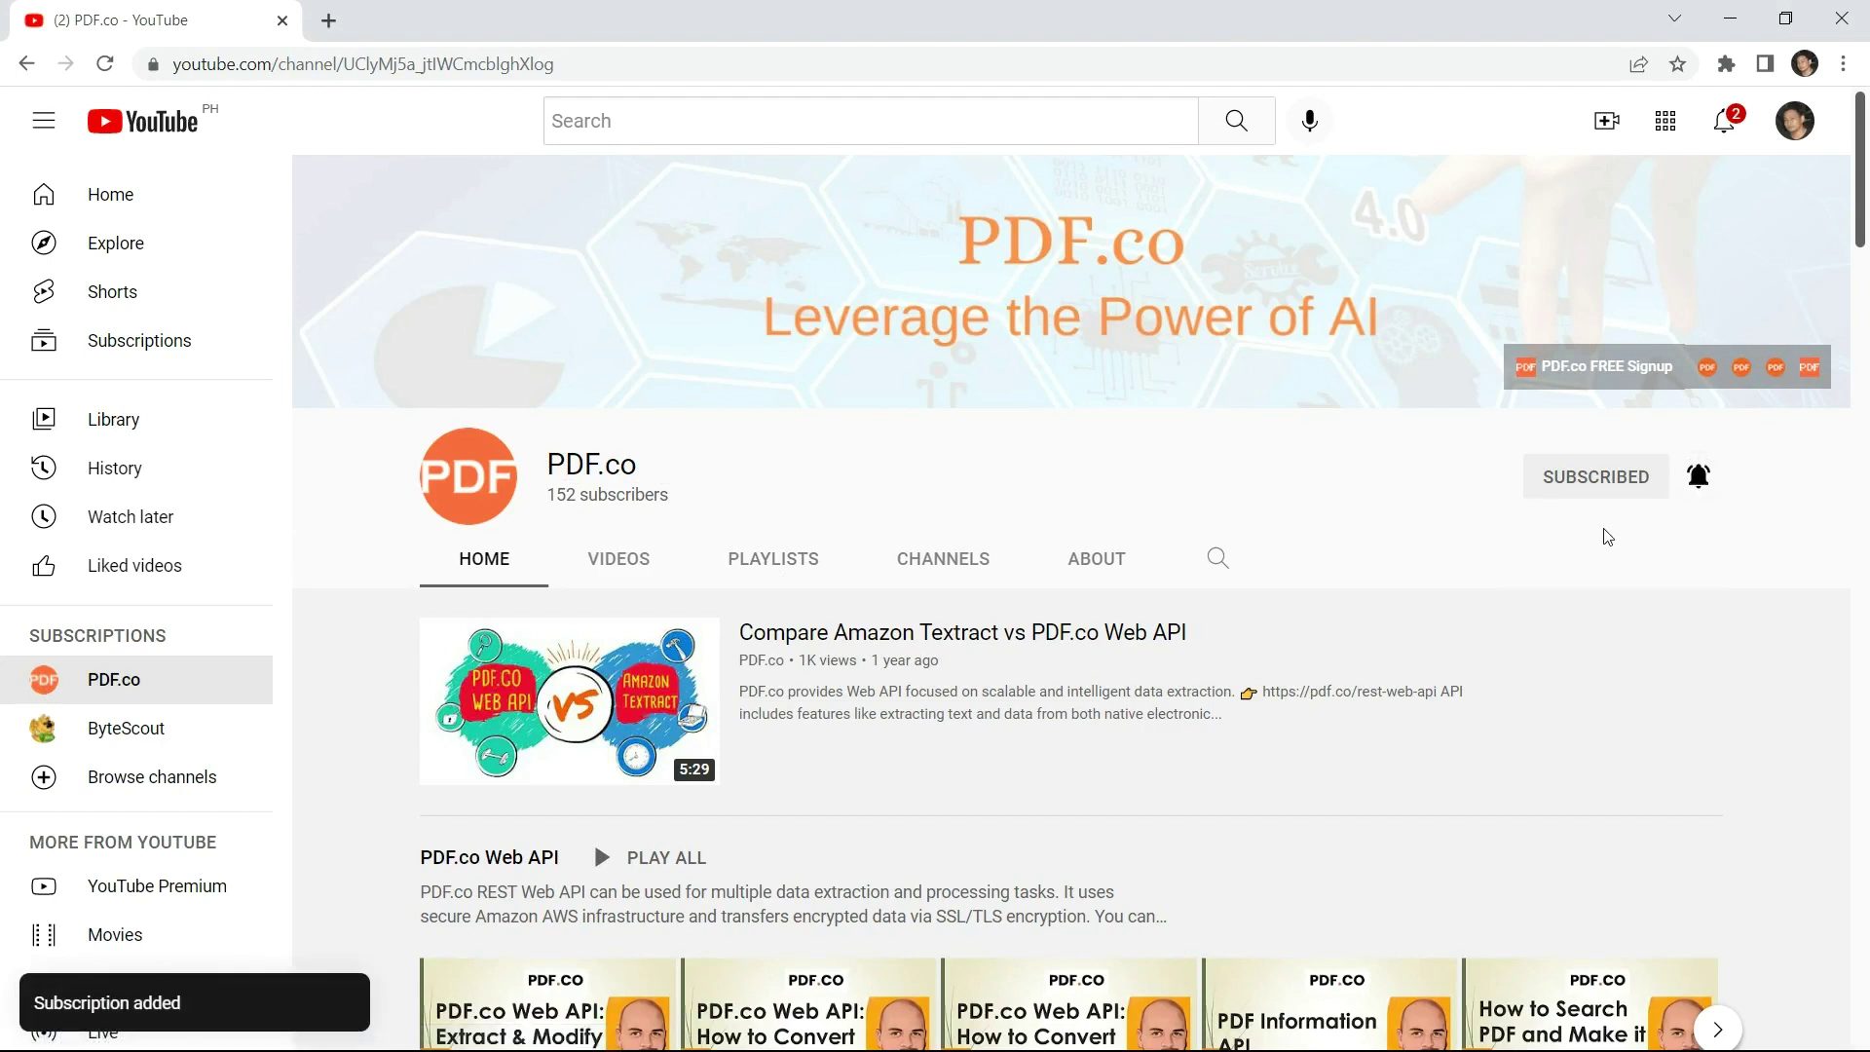